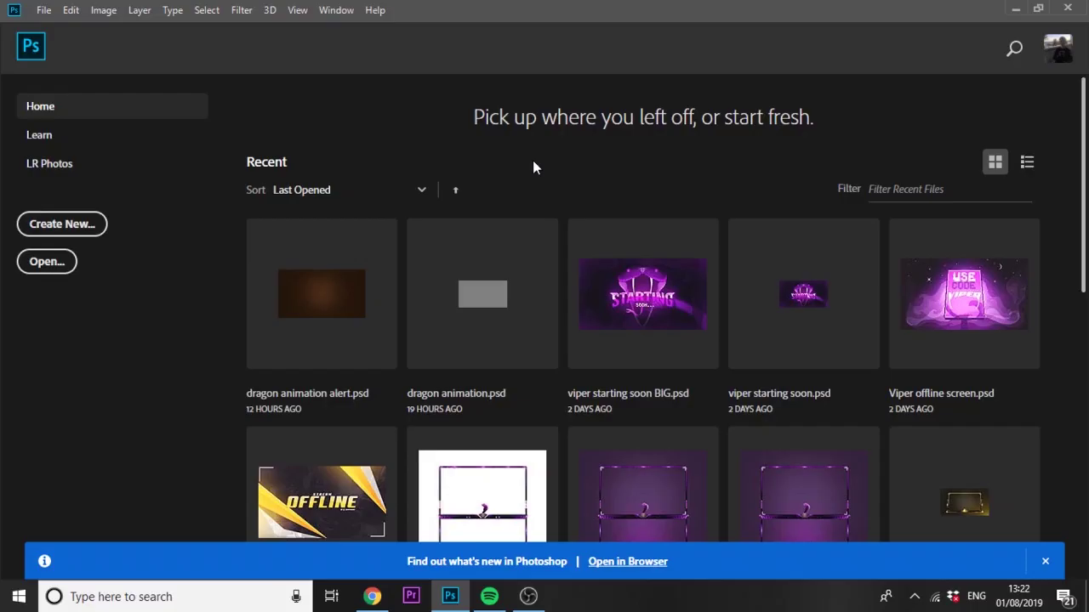
# - Start a new document with Create New… on the Home screen
pyautogui.click(91, 224)
# - Create the blank document, then draw and rasterize a centred #240000 rectangle
pyautogui.click(848, 518)
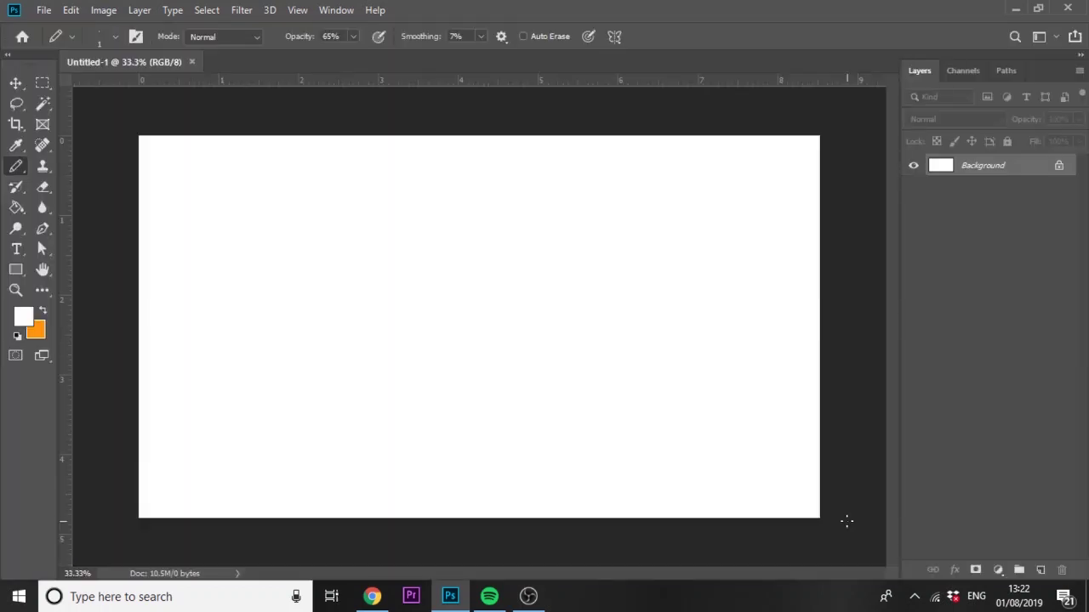
pyautogui.press('u')
pyautogui.click(23, 316)
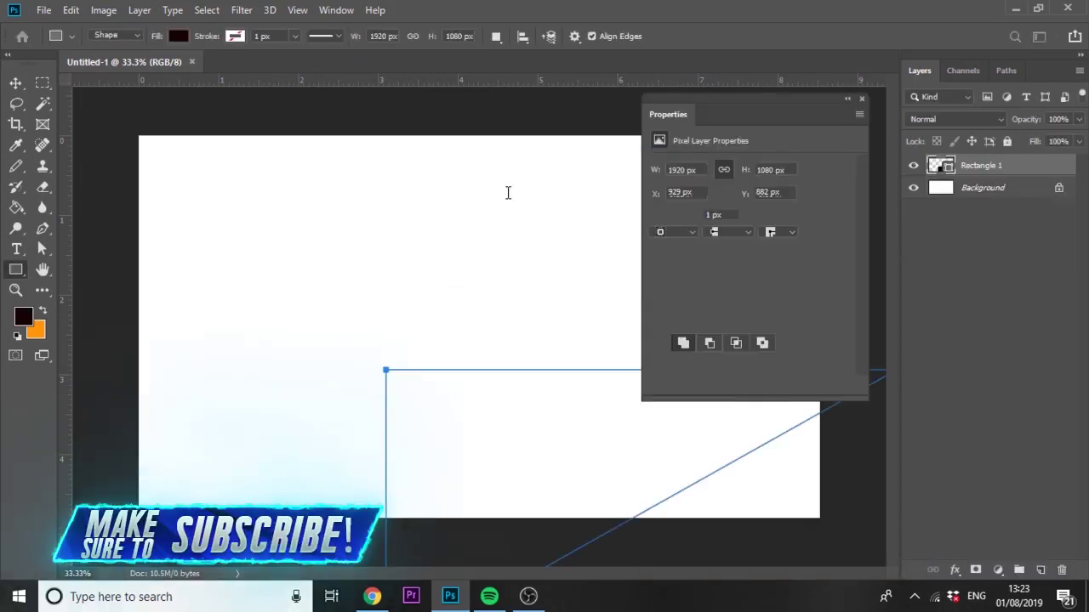
pyautogui.rightClick(987, 165)
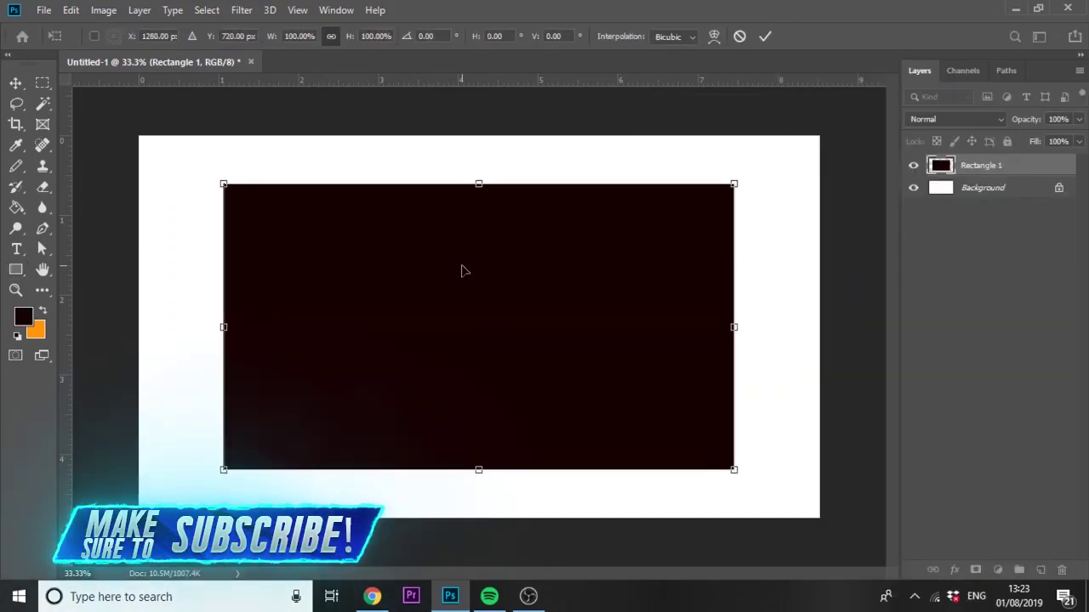
pyautogui.press('Return')
pyautogui.click(103, 10)
# - Resize the image to 256×144 px with Nearest Neighbor and fit it on screen
pyautogui.click(243, 131)
pyautogui.write('256')
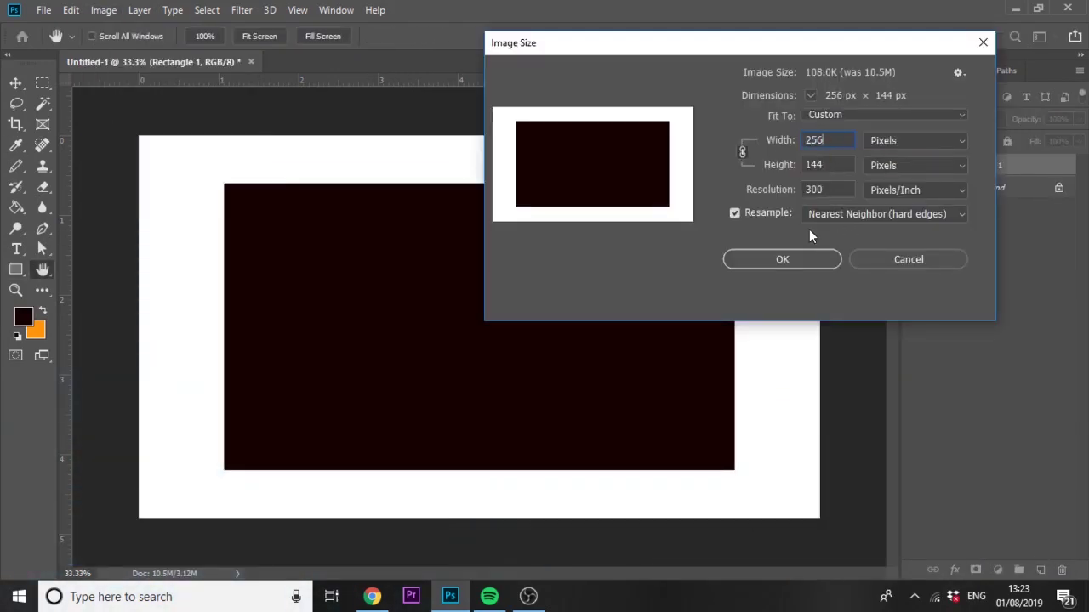
pyautogui.click(782, 260)
pyautogui.hotkey('ctrl', '0')
pyautogui.press('v')
# - Hide the pixel grid via View > Show > Pixel Grid
pyautogui.click(297, 9)
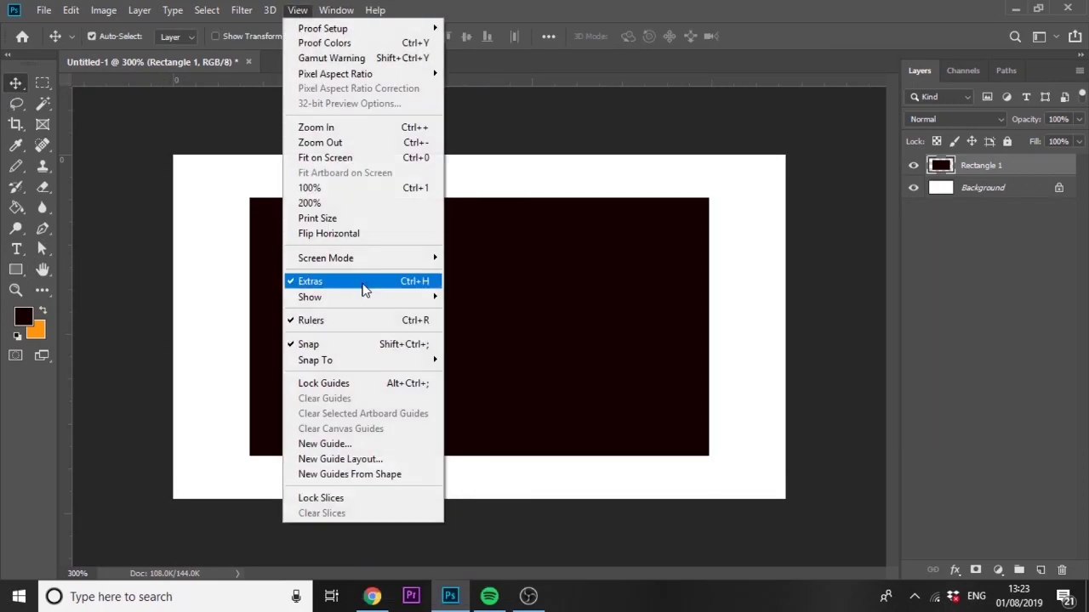
pyautogui.click(493, 382)
pyautogui.scroll(4, 493, 382)
pyautogui.scroll(-2, 493, 382)
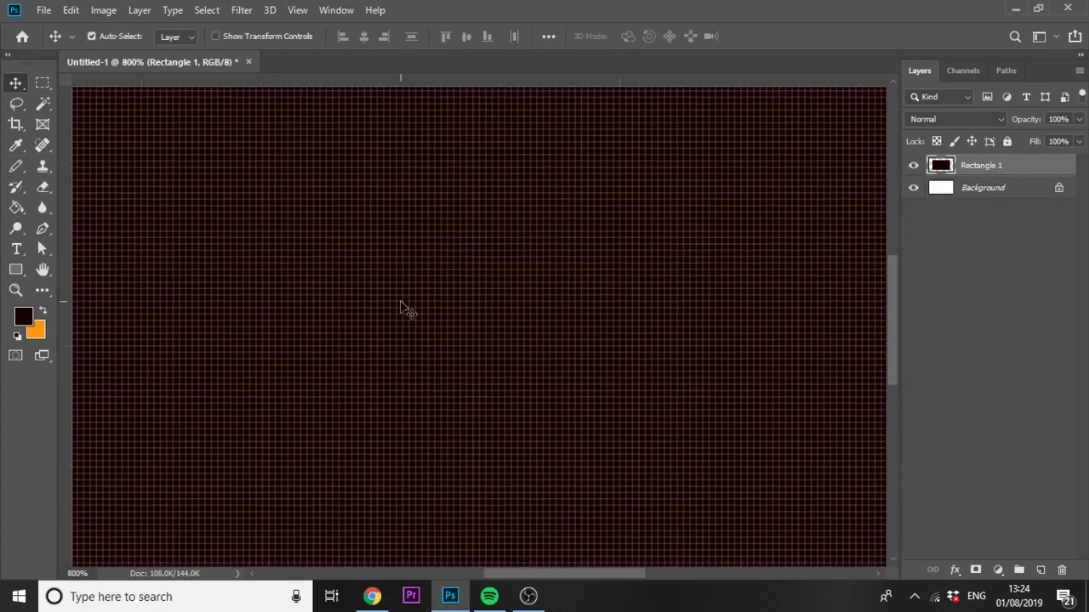
pyautogui.scroll(-3, 404, 308)
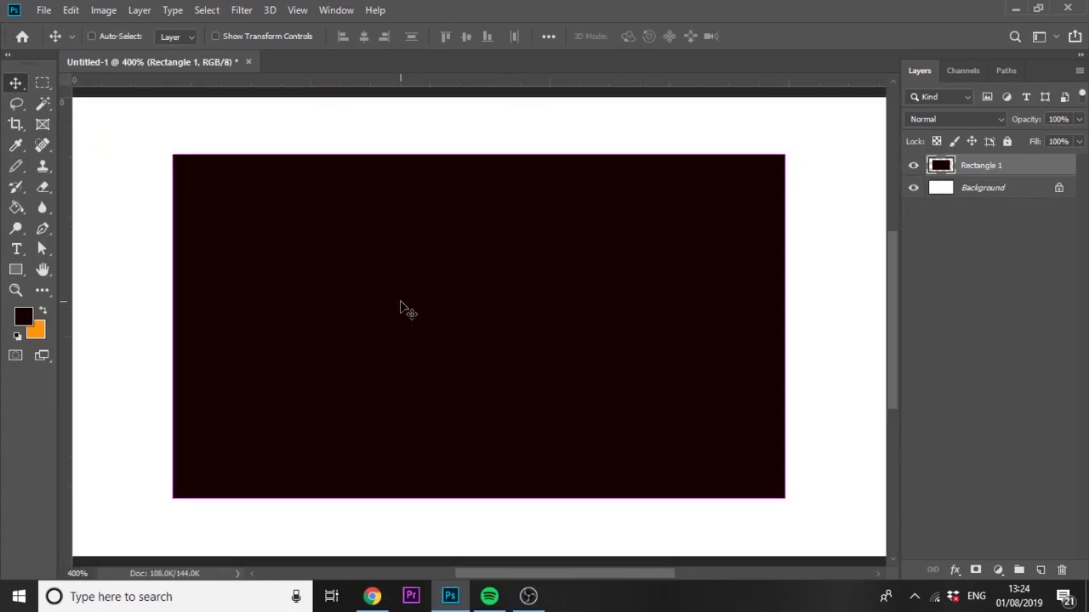
pyautogui.click(297, 10)
pyautogui.moveTo(366, 297)
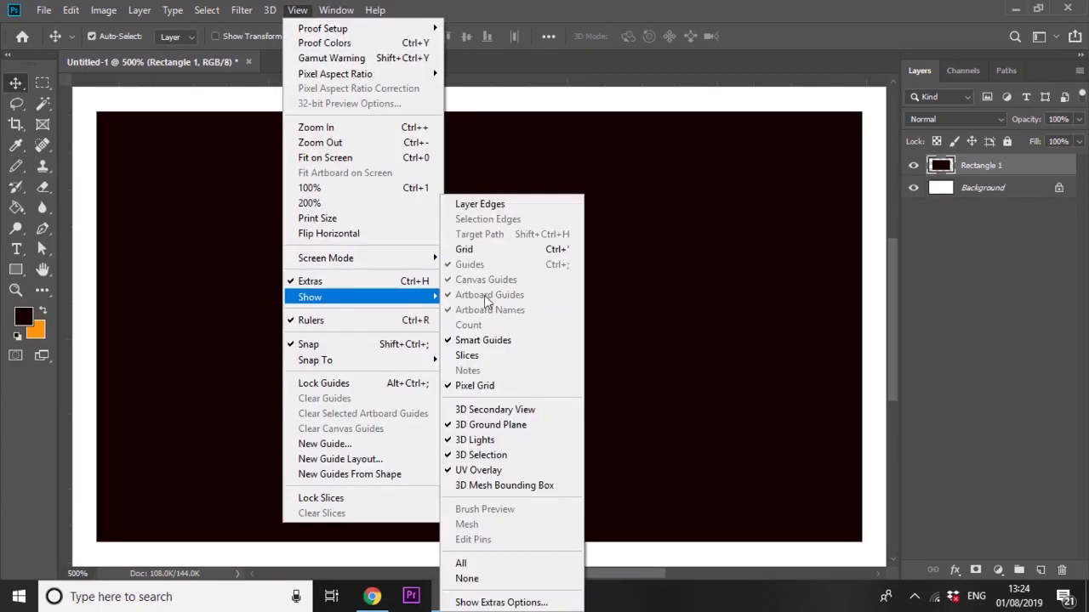
pyautogui.click(489, 387)
# - Switch to the Pencil tool at full opacity
pyautogui.rightClick(15, 167)
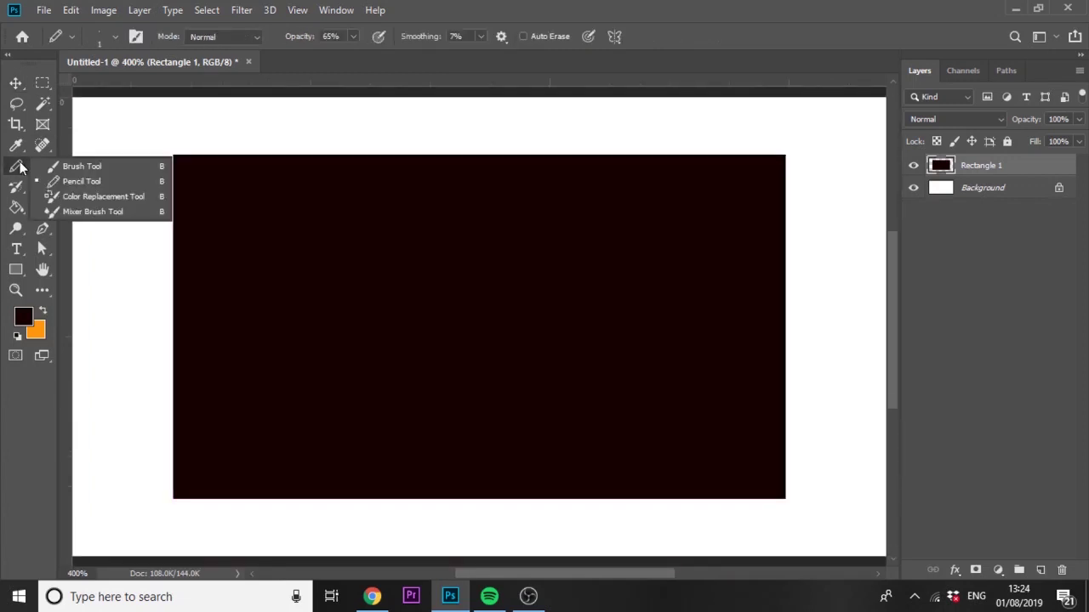
pyautogui.click(41, 180)
pyautogui.hotkey('ctrl', '-')
pyautogui.click(102, 40)
pyautogui.moveTo(352, 36); pyautogui.dragTo(445, 56)
# - Hollow the rectangle into a thin border by contracting its selection and deleting the interior
pyautogui.keyDown('ctrl'); pyautogui.click(940, 165); pyautogui.keyUp('ctrl')
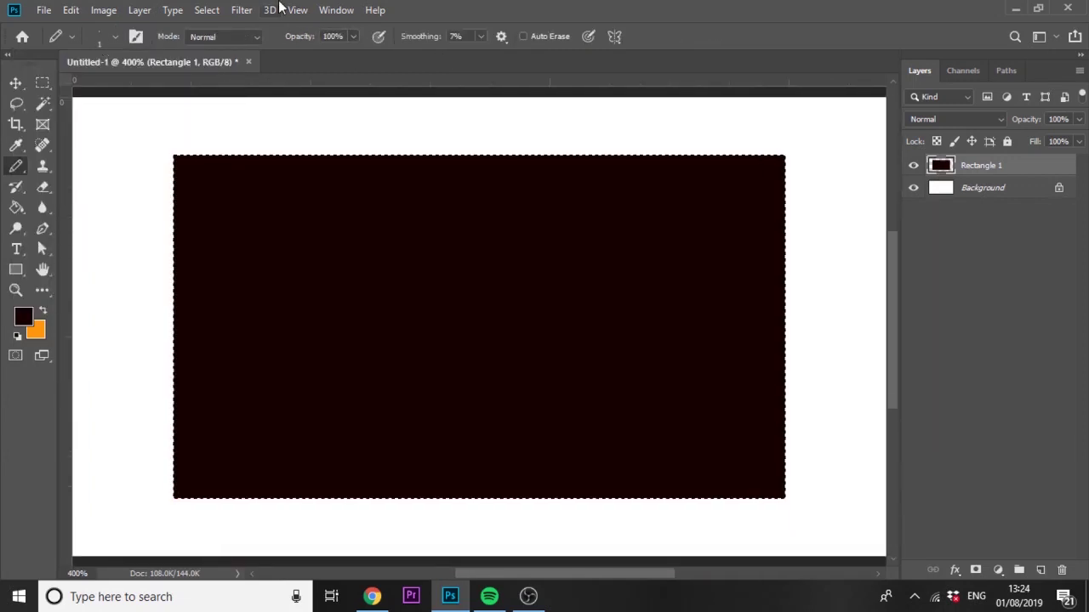
pyautogui.click(207, 9)
pyautogui.click(423, 284)
pyautogui.press('Return')
pyautogui.press('Delete')
pyautogui.hotkey('ctrl', 'd')
pyautogui.hotkey('ctrl', '+')
pyautogui.moveTo(318, 318); pyautogui.dragTo(382, 384)
# - Add an empty layer and darken the white Background to grey with Hue/Saturation
pyautogui.hotkey('ctrl', 'shift', 'alt', 'n')
pyautogui.click(26, 316)
pyautogui.click(447, 394)
pyautogui.press('Return')
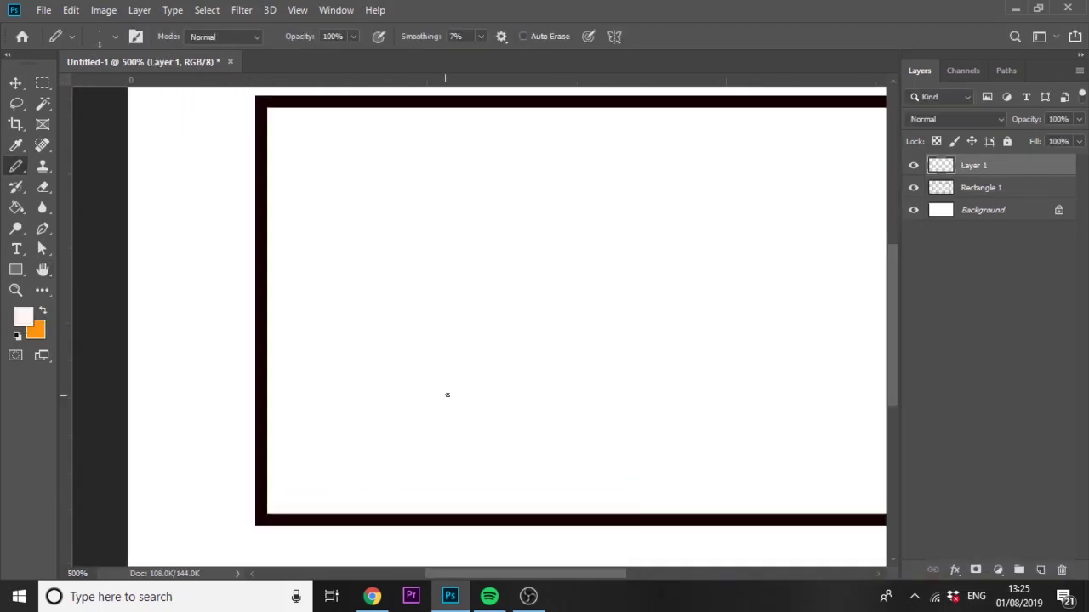
pyautogui.click(983, 210)
pyautogui.hotkey('ctrl', 'u')
pyautogui.moveTo(696, 330); pyautogui.dragTo(643, 330)
pyautogui.click(877, 170)
# - Pencil soft red glow pixels onto a frame corner on Layer 1
pyautogui.click(973, 165)
pyautogui.hotkey('ctrl', '+')
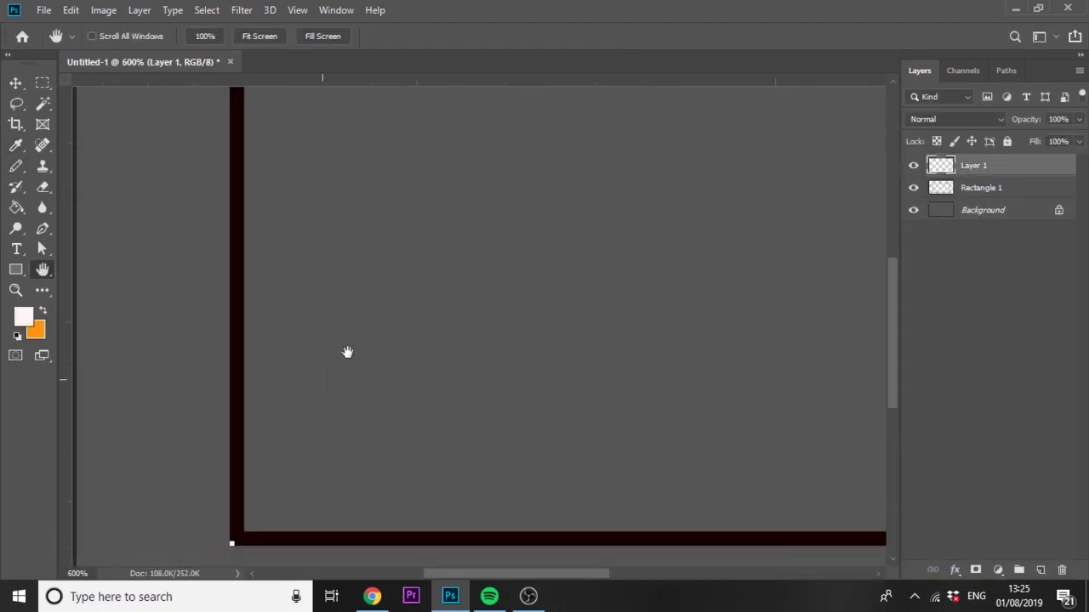
pyautogui.moveTo(348, 355); pyautogui.dragTo(423, 277)
pyautogui.click(23, 317)
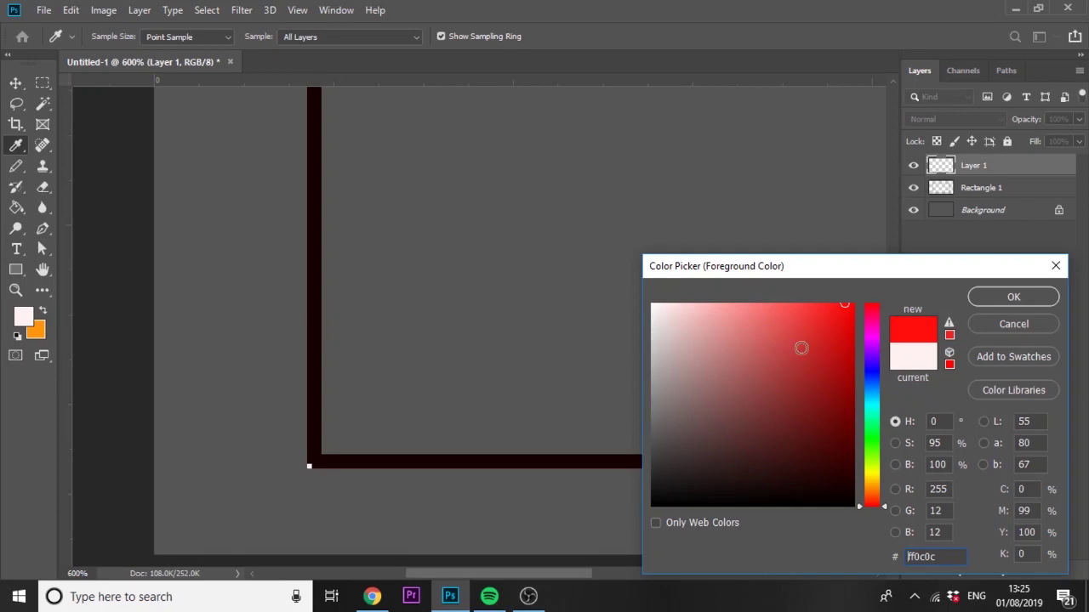
pyautogui.press('Return')
pyautogui.press('b')
pyautogui.moveTo(353, 43); pyautogui.dragTo(339, 58)
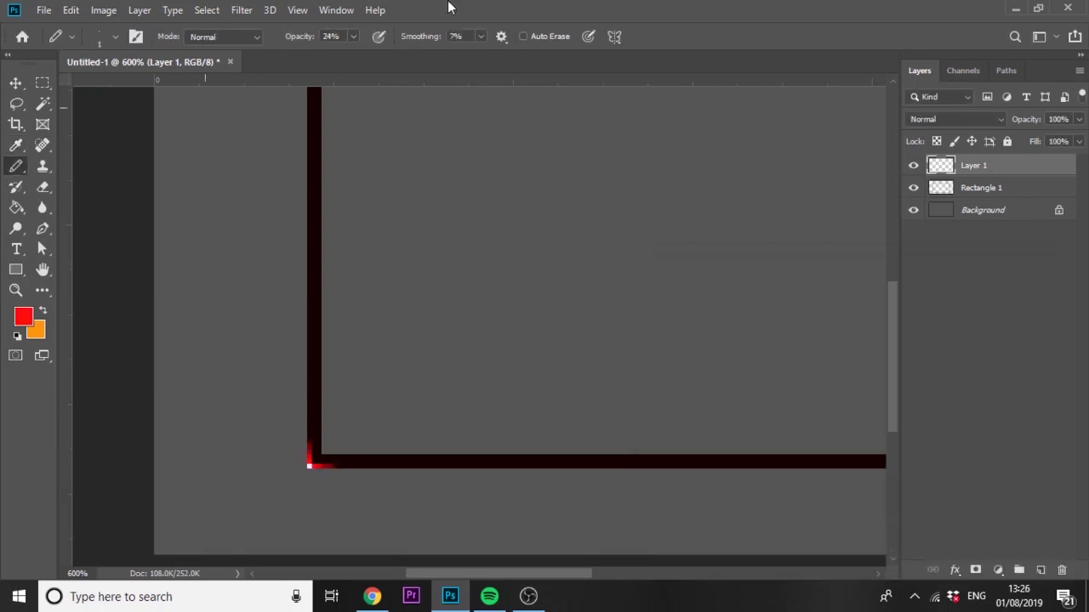
pyautogui.hotkey('ctrl', '-')
pyautogui.hotkey('ctrl', '-')
# - Copy the red corner pixels to all four corners by duplicating, merging and flipping horizontally
pyautogui.hotkey('ctrl', 'j')
pyautogui.press('v')
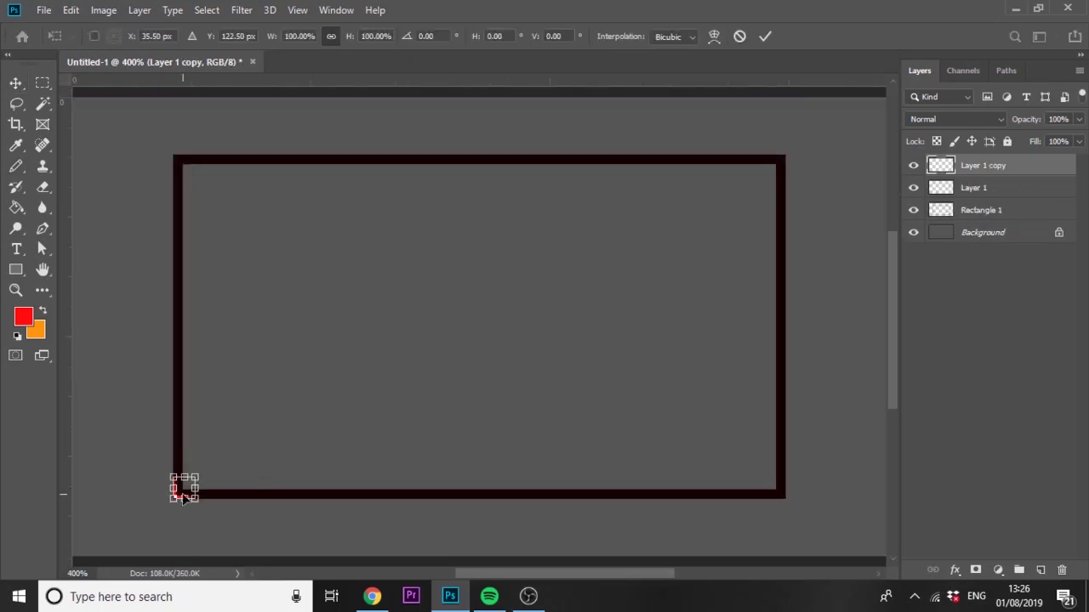
pyautogui.moveTo(182, 485); pyautogui.dragTo(190, 169)
pyautogui.hotkey('ctrl', 'e')
pyautogui.moveTo(190, 437); pyautogui.dragTo(782, 437)
pyautogui.hotkey('ctrl', 't')
pyautogui.rightClick(226, 182)
pyautogui.click(272, 382)
pyautogui.press('Return')
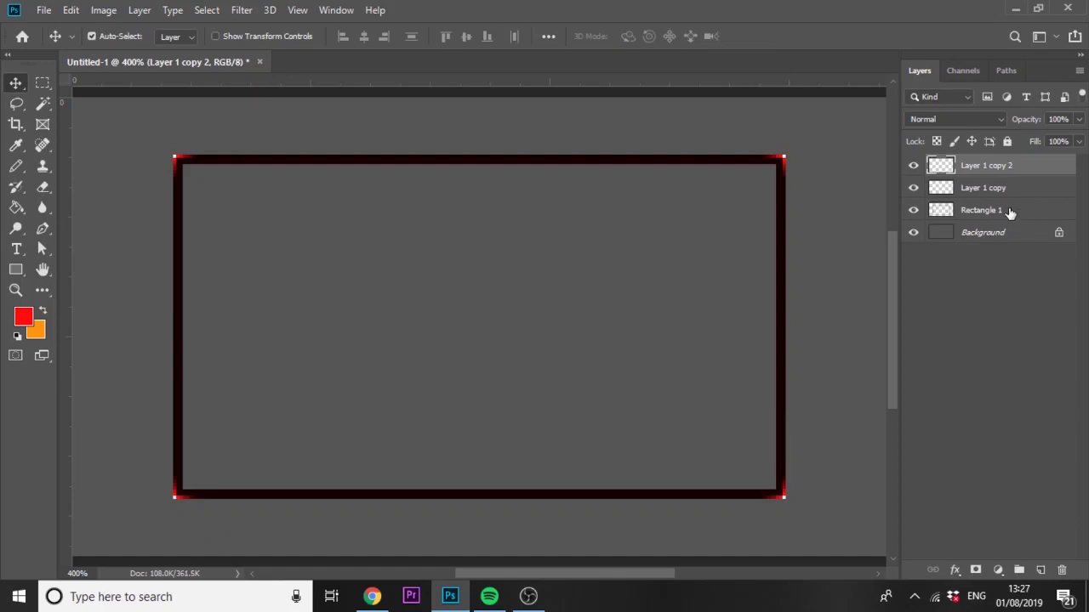
# - Merge the frame layers into one and add a new layer clipped to it
pyautogui.keyDown('shift'); pyautogui.click(1009, 212); pyautogui.keyUp('shift')
pyautogui.hotkey('ctrl', 'e')
pyautogui.hotkey('ctrl', 'alt', 'shift', 'n')
pyautogui.hotkey('ctrl', 'alt', 'g')
# - Paint red glow on all four frame corners with a size-48 soft brush, set to Screen
pyautogui.press('b')
pyautogui.press('[')
pyautogui.press('[')
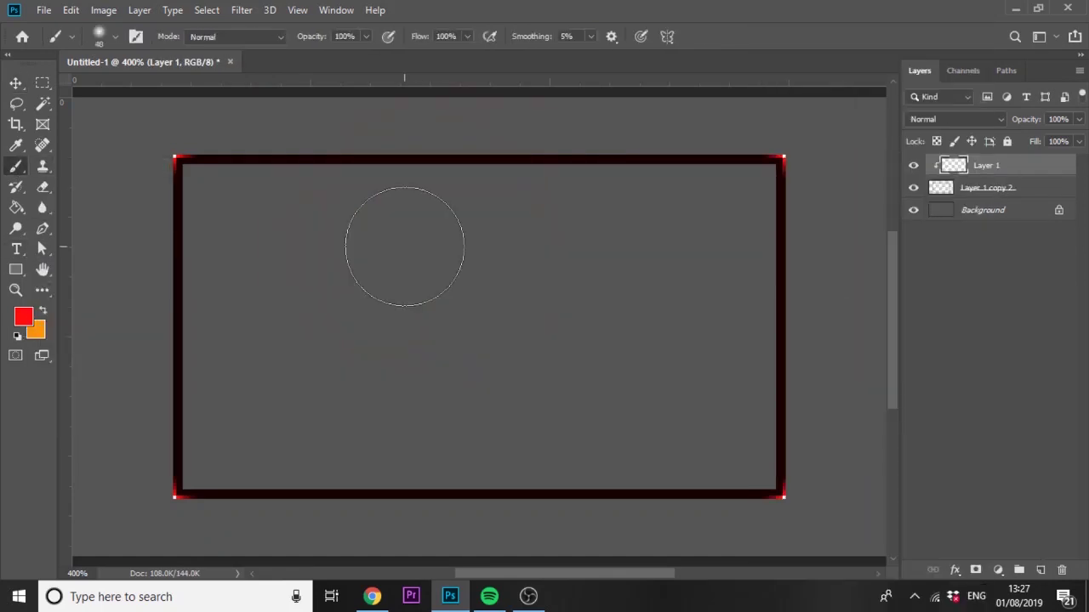
pyautogui.click(176, 496)
pyautogui.click(176, 159)
pyautogui.click(783, 158)
pyautogui.click(782, 496)
pyautogui.click(956, 119)
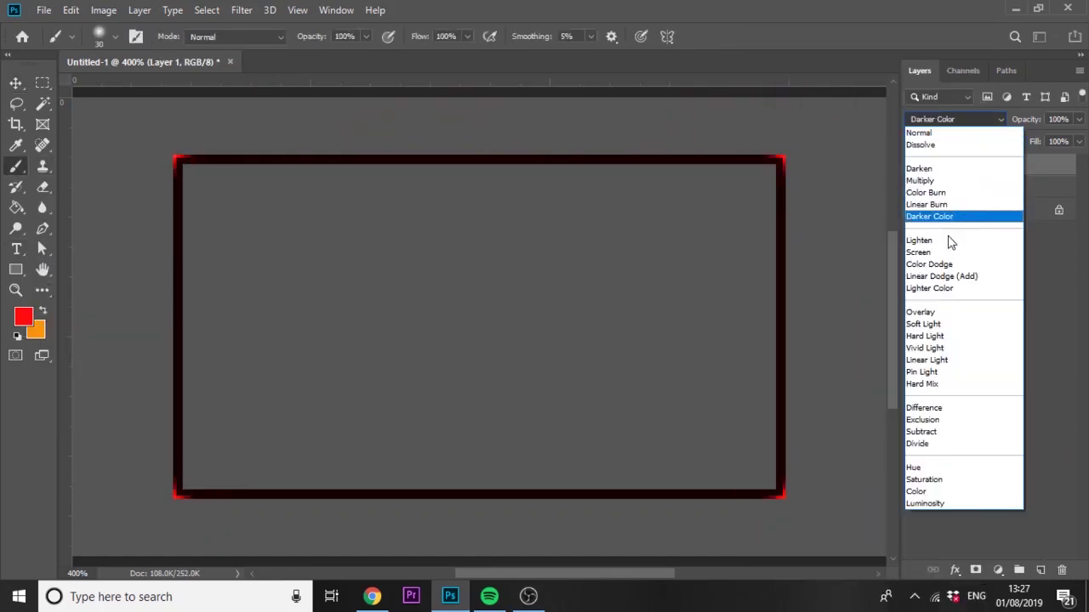
pyautogui.click(943, 255)
# - On a new Layer 2, paint white glows along the four edges and set it to Overlay
pyautogui.hotkey('ctrl', 'alt', 'shift', 'n')
pyautogui.click(23, 316)
pyautogui.click(1011, 294)
pyautogui.click(482, 158)
pyautogui.click(176, 323)
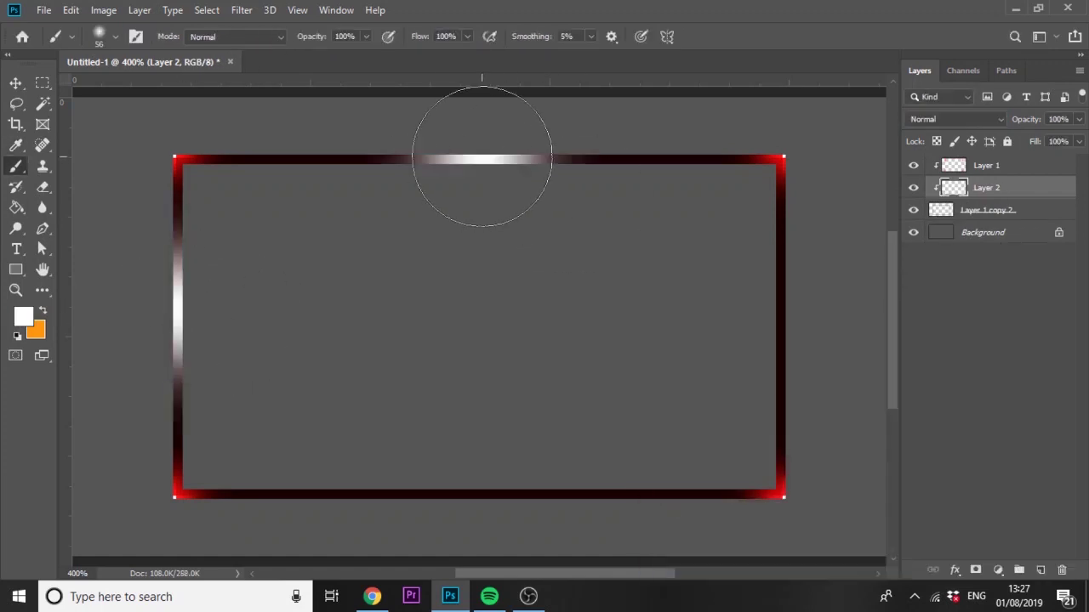
pyautogui.click(481, 496)
pyautogui.click(782, 327)
pyautogui.click(944, 96)
pyautogui.click(991, 119)
pyautogui.click(942, 311)
# - Duplicate the highlight layer and add a new layer with a pure black #000000 pencil at full opacity
pyautogui.hotkey('ctrl', 'j')
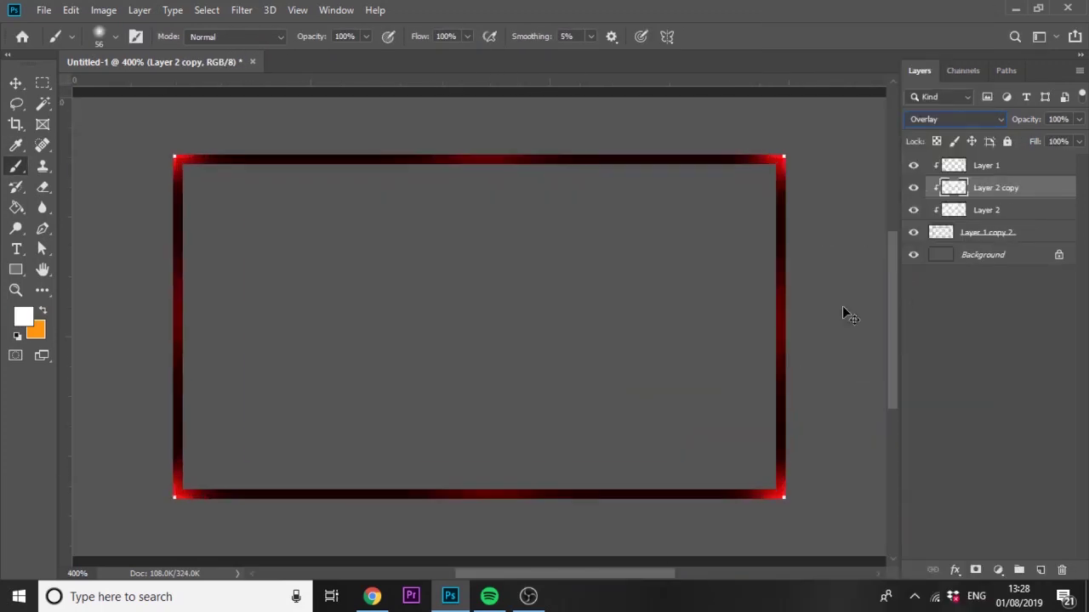
pyautogui.hotkey('ctrl', '+')
pyautogui.hotkey('ctrl', '+')
pyautogui.scroll(-5, 476, 323)
pyautogui.hscroll(-5, 476, 323)
pyautogui.hotkey('ctrl', 'alt', 'shift', 'n')
pyautogui.click(23, 317)
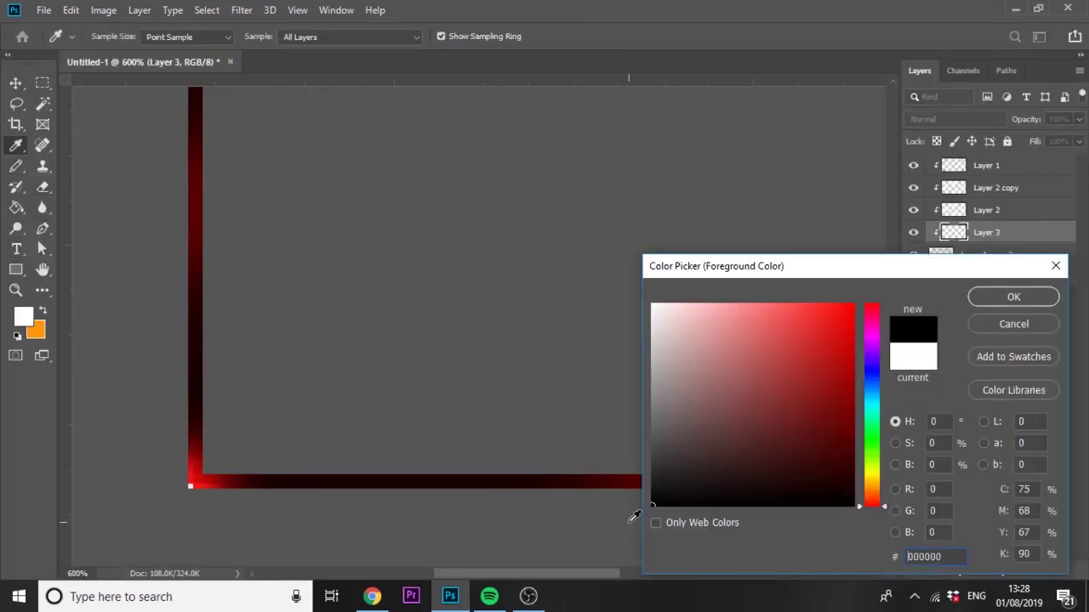
pyautogui.click(1012, 295)
pyautogui.hotkey('shift', 'b')
pyautogui.moveTo(574, 575); pyautogui.dragTo(533, 578)
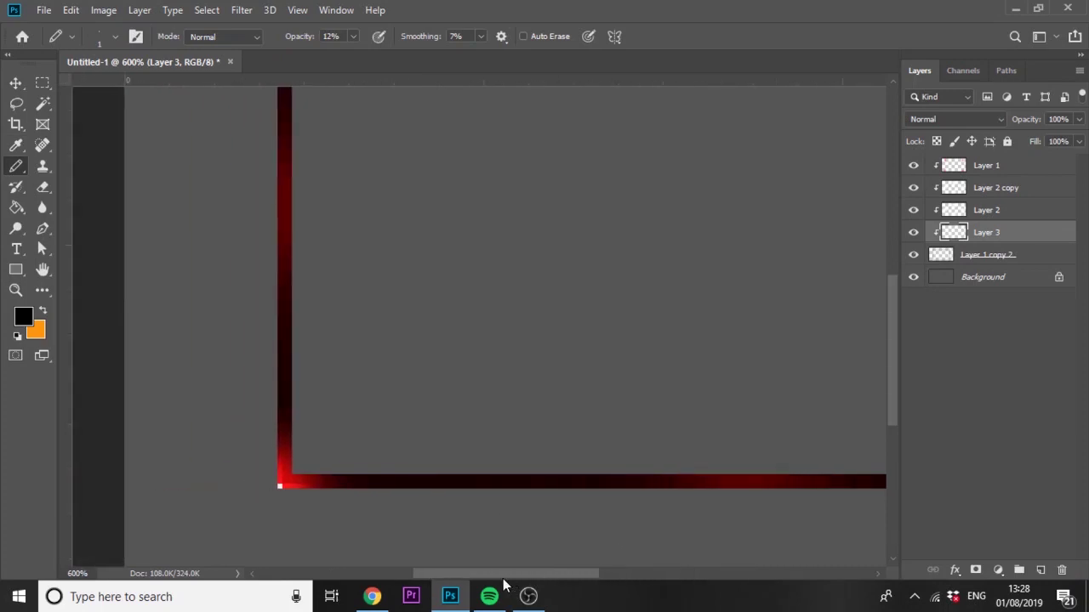
pyautogui.press('0')
# - Move Layer 3 to the top of the stack and lower its opacity to 27%
pyautogui.hotkey('ctrl', 'shift', ']')
pyautogui.scroll(5, 320, 331)
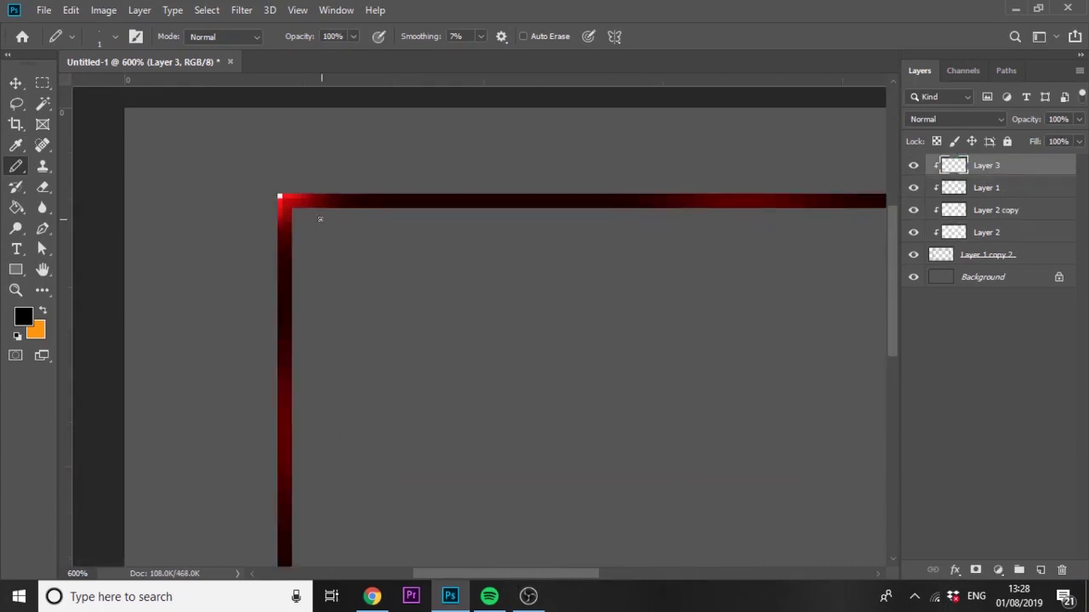
pyautogui.moveTo(522, 578); pyautogui.dragTo(647, 578)
pyautogui.moveTo(893, 255); pyautogui.dragTo(893, 341)
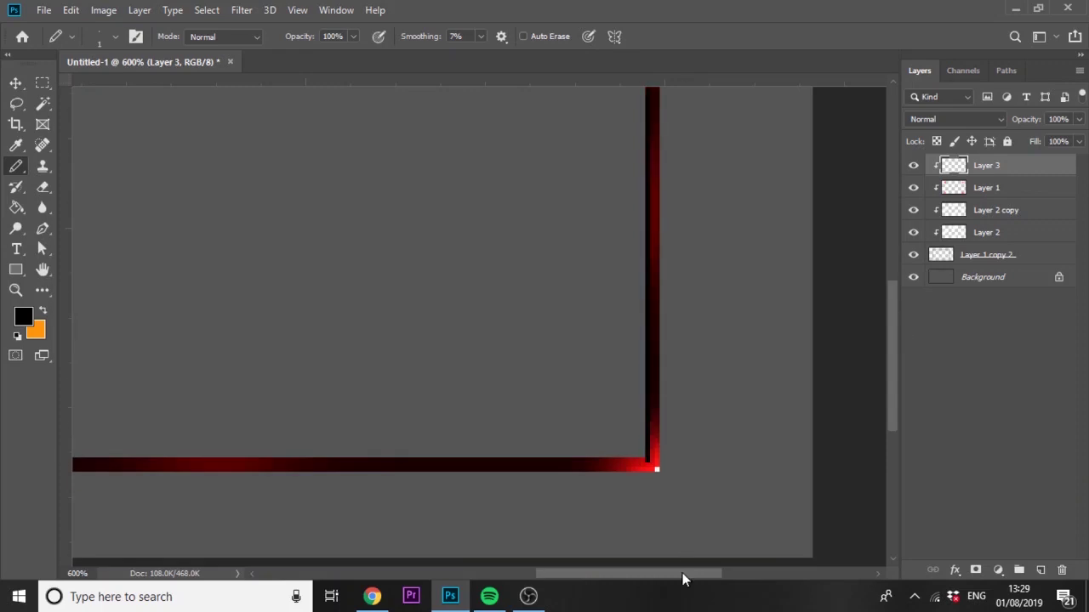
pyautogui.moveTo(685, 575); pyautogui.dragTo(568, 576)
pyautogui.hotkey('ctrl', '0')
pyautogui.click(957, 119)
pyautogui.moveTo(1078, 119); pyautogui.dragTo(1024, 136)
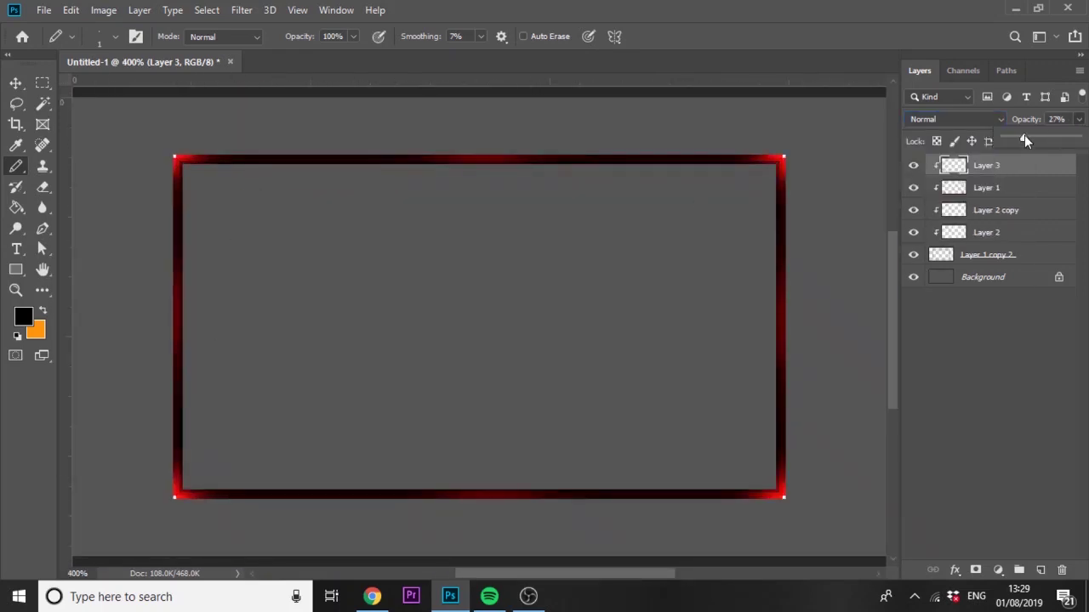
# - On new Layer 4, trace white lines around all four frame edges
pyautogui.click(1040, 570)
pyautogui.press('d')
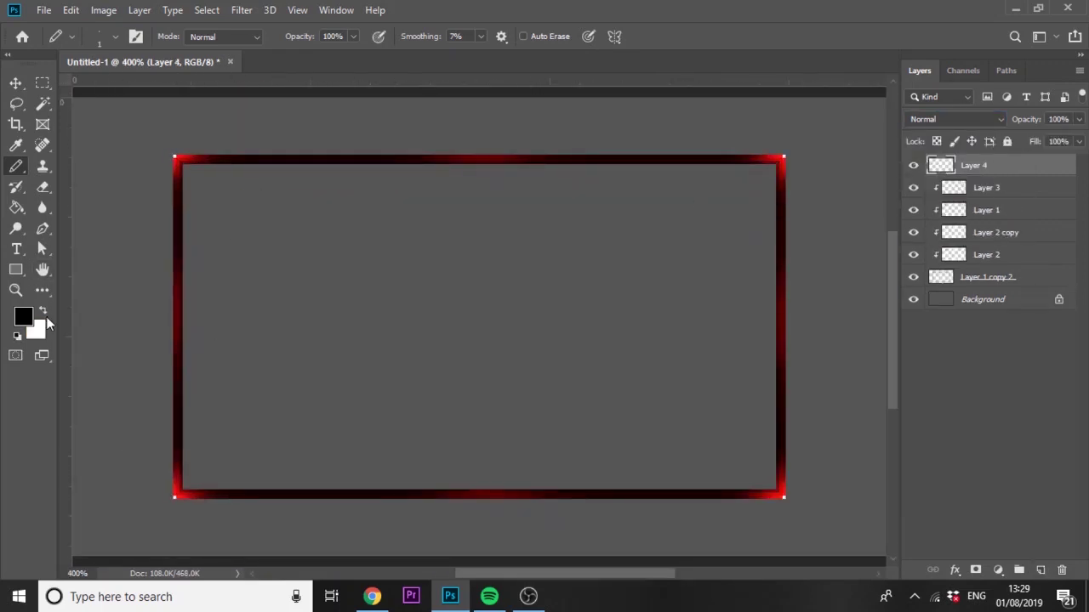
pyautogui.press('x')
pyautogui.click(174, 497)
pyautogui.keyDown('shift'); pyautogui.click(175, 157); pyautogui.keyUp('shift')
pyautogui.keyDown('shift'); pyautogui.click(783, 156); pyautogui.keyUp('shift')
pyautogui.keyDown('shift'); pyautogui.click(783, 497); pyautogui.keyUp('shift')
pyautogui.keyDown('shift'); pyautogui.click(174, 497); pyautogui.keyUp('shift')
pyautogui.click(956, 119)
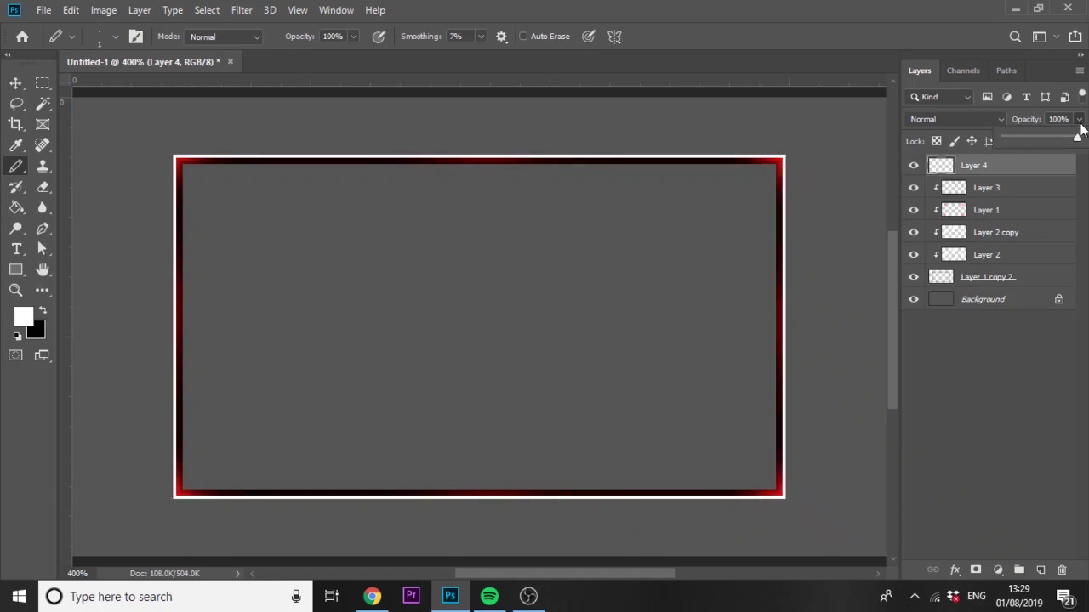
pyautogui.scroll(-8, 956, 119)
# - Set the Eraser to hard-edged Pencil mode
pyautogui.click(42, 188)
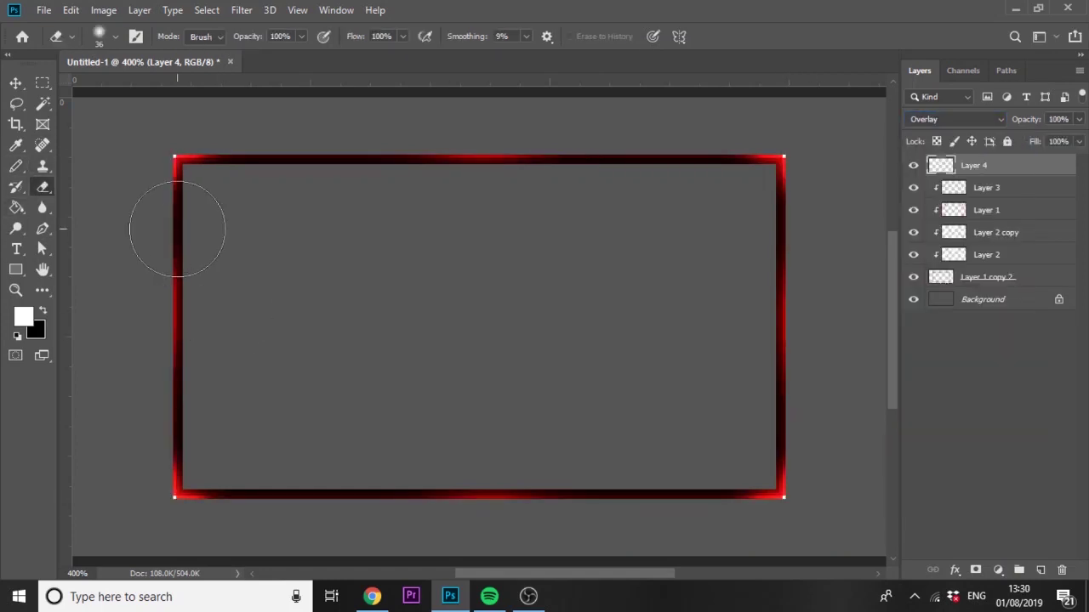
pyautogui.click(207, 37)
pyautogui.click(204, 52)
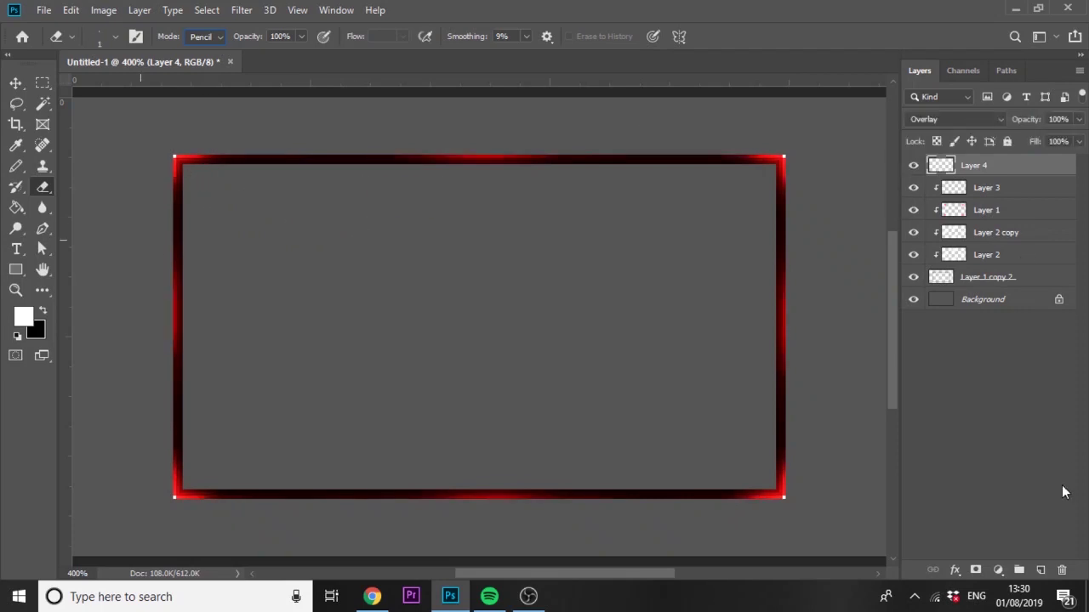
# - Add a sparkle layer, Layer 5, with the pencil and set it to Overlay blending
pyautogui.click(1040, 570)
pyautogui.press('b')
pyautogui.hotkey('ctrl', '+')
pyautogui.hscroll(-3, 450, 447)
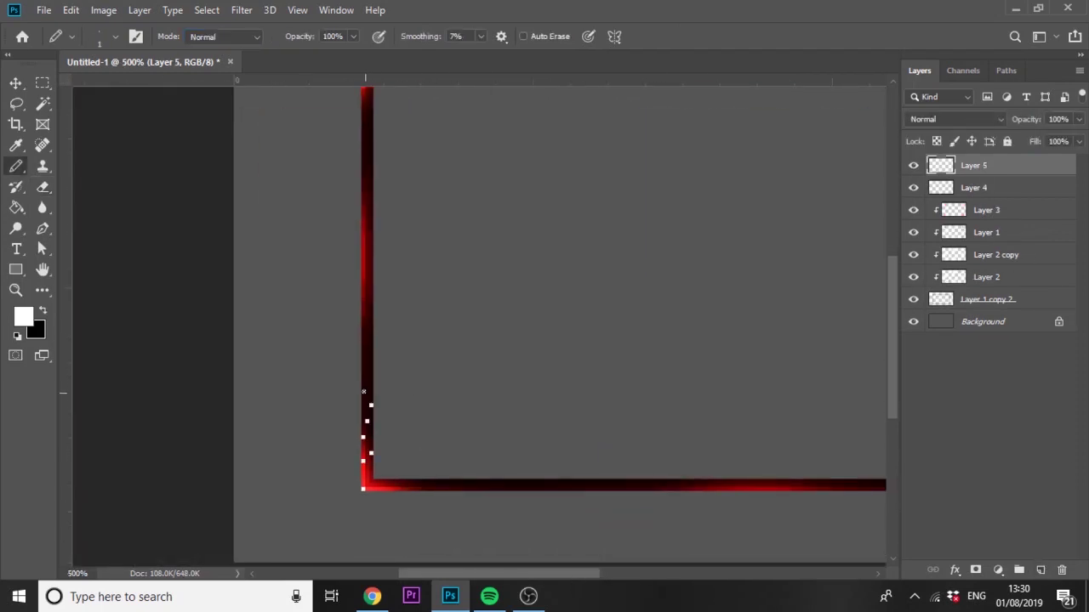
pyautogui.click(955, 119)
pyautogui.click(931, 150)
pyautogui.hotkey('ctrl', '-')
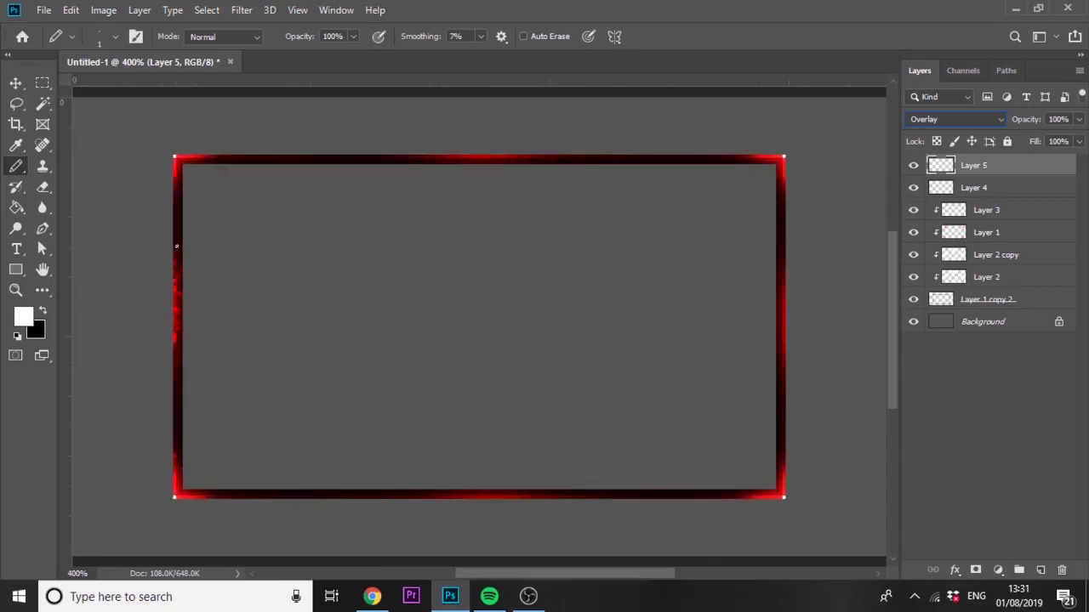
# - Create a frame animation and draw a slanted white highlight bar on the bottom border
pyautogui.press('v')
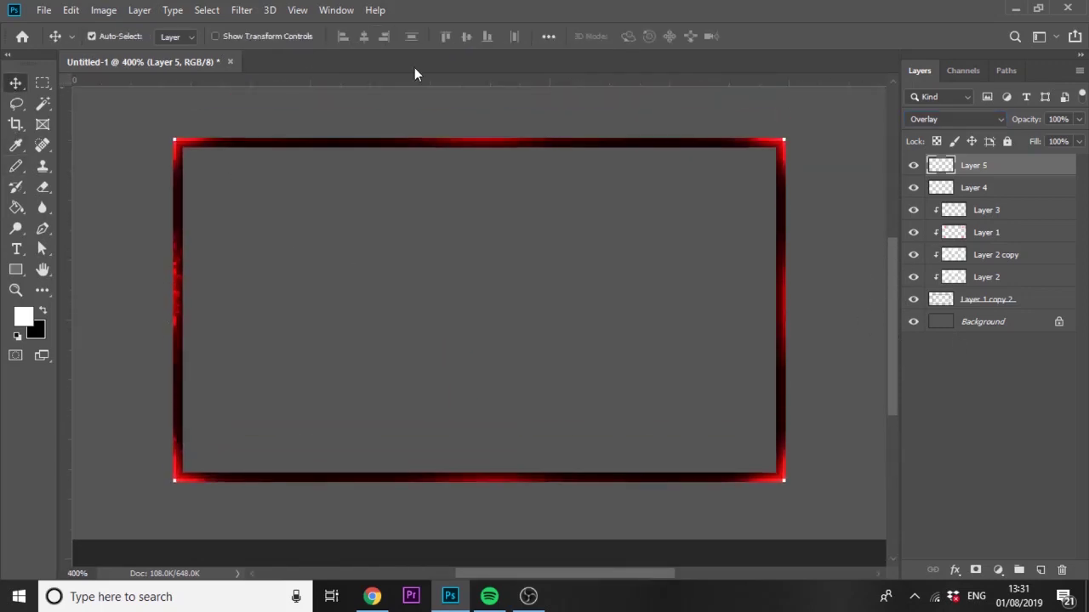
pyautogui.click(473, 537)
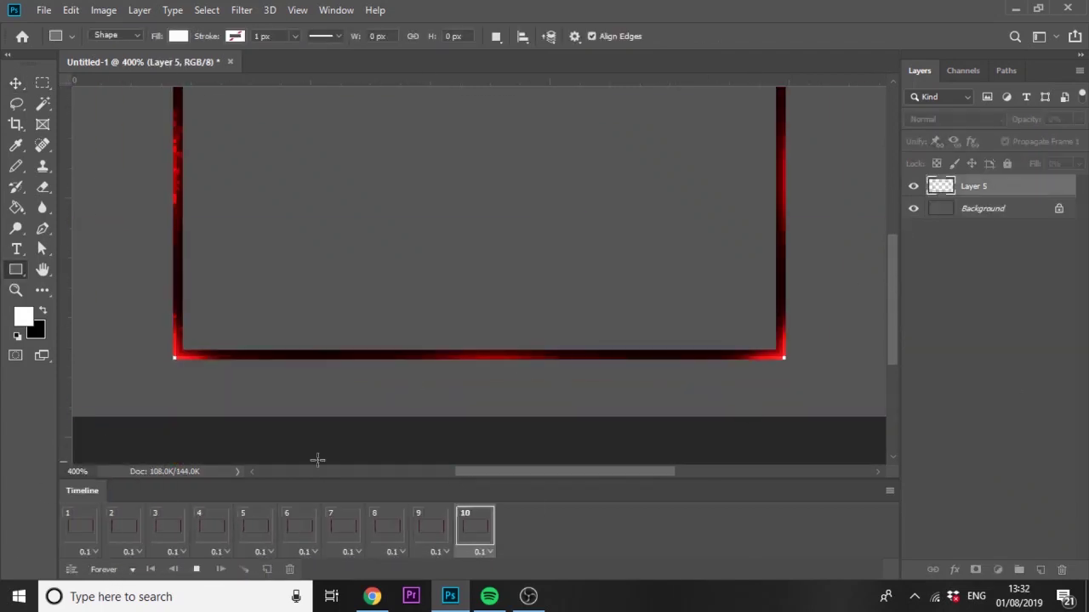
pyautogui.click(150, 569)
pyautogui.moveTo(177, 383)
pyautogui.mouseDown()
pyautogui.moveTo(239, 274)
pyautogui.moveTo(149, 263)
pyautogui.moveTo(163, 296)
pyautogui.moveTo(151, 343)
pyautogui.moveTo(167, 357)
pyautogui.mouseUp()
pyautogui.hotkey('ctrl', 't')
pyautogui.press('v')
pyautogui.click(165, 522)
# - In frame 5, move the white bar further right along the bottom edge
pyautogui.click(212, 523)
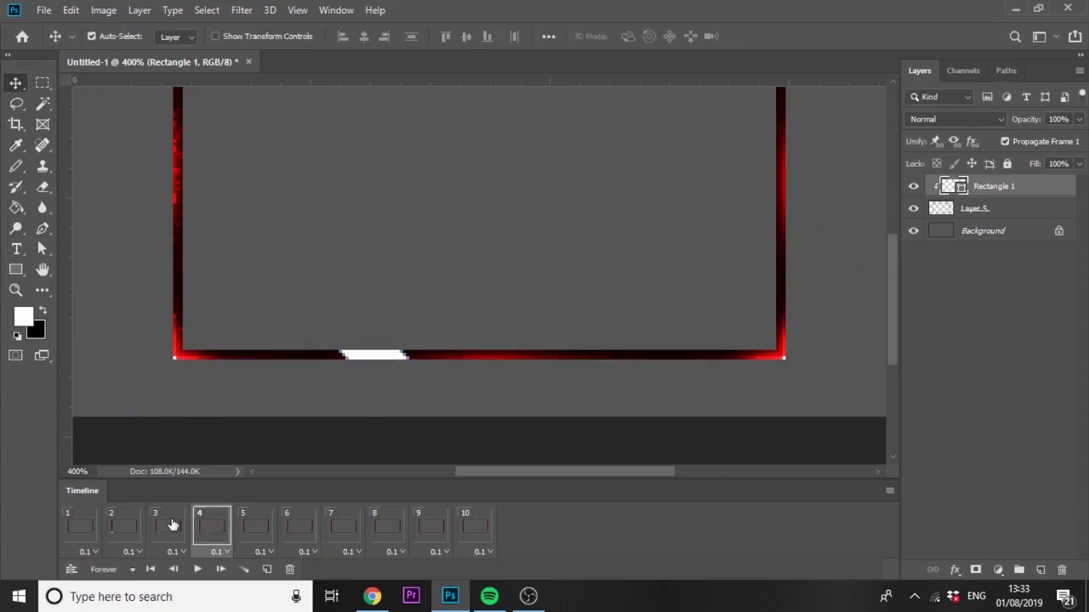
pyautogui.click(168, 523)
pyautogui.click(253, 524)
pyautogui.hotkey('ctrl', 't')
pyautogui.moveTo(451, 362); pyautogui.dragTo(610, 361)
pyautogui.press('Return')
pyautogui.press('space')
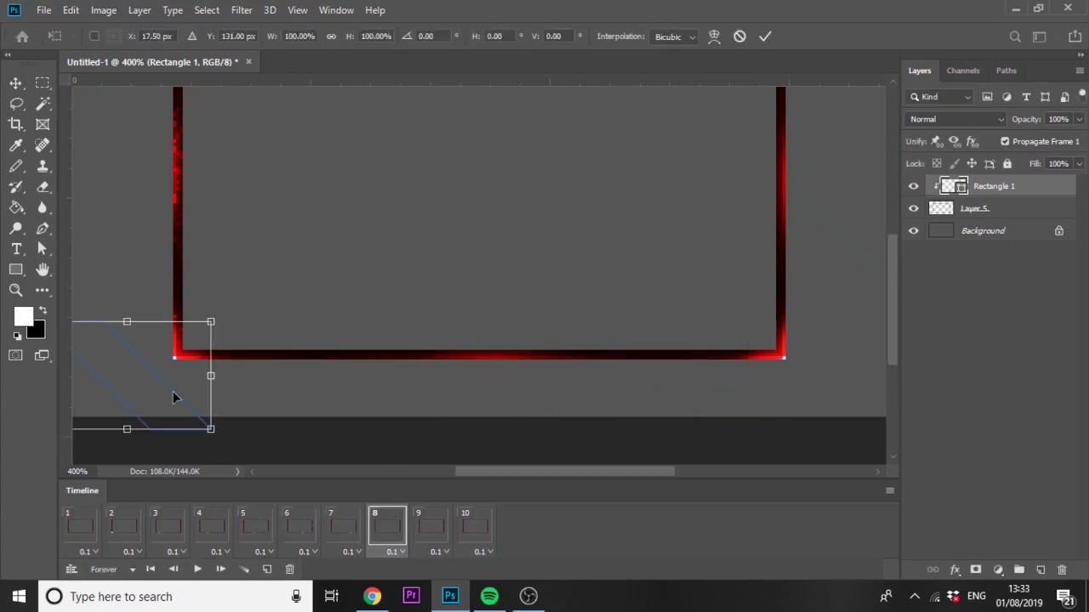
# - Lower the highlight bar's opacity to 15% in frame 2
pyautogui.click(132, 531)
pyautogui.click(214, 530)
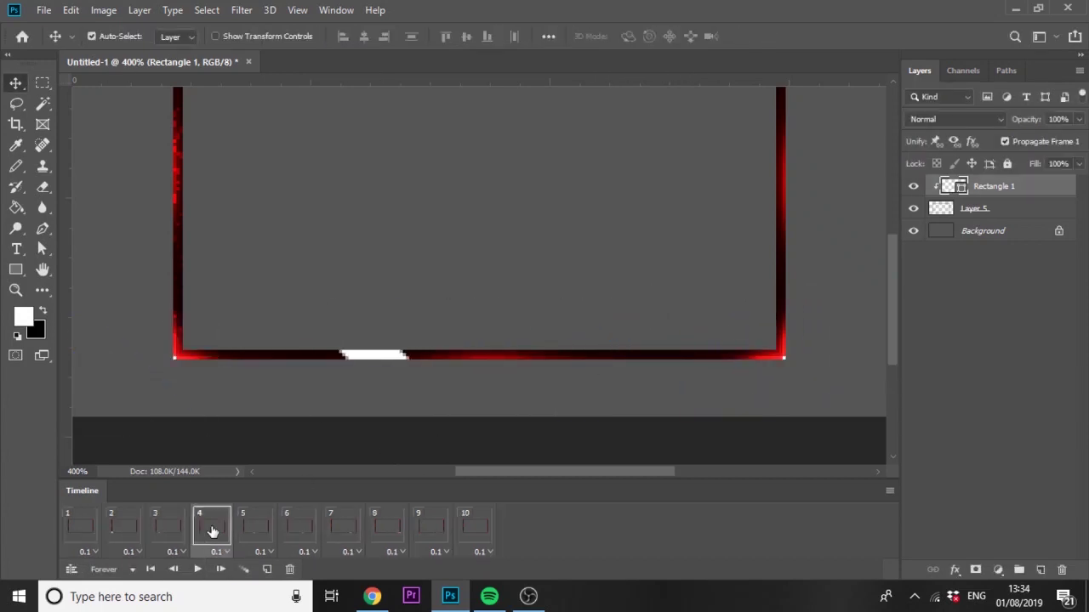
pyautogui.click(163, 524)
pyautogui.click(125, 527)
pyautogui.click(1079, 120)
pyautogui.moveTo(1081, 136)
pyautogui.mouseDown()
pyautogui.moveTo(1017, 142)
pyautogui.moveTo(1072, 134)
pyautogui.mouseUp()
# - Fade the white bar in frame 7 and add a new empty Layer 6
pyautogui.click(343, 526)
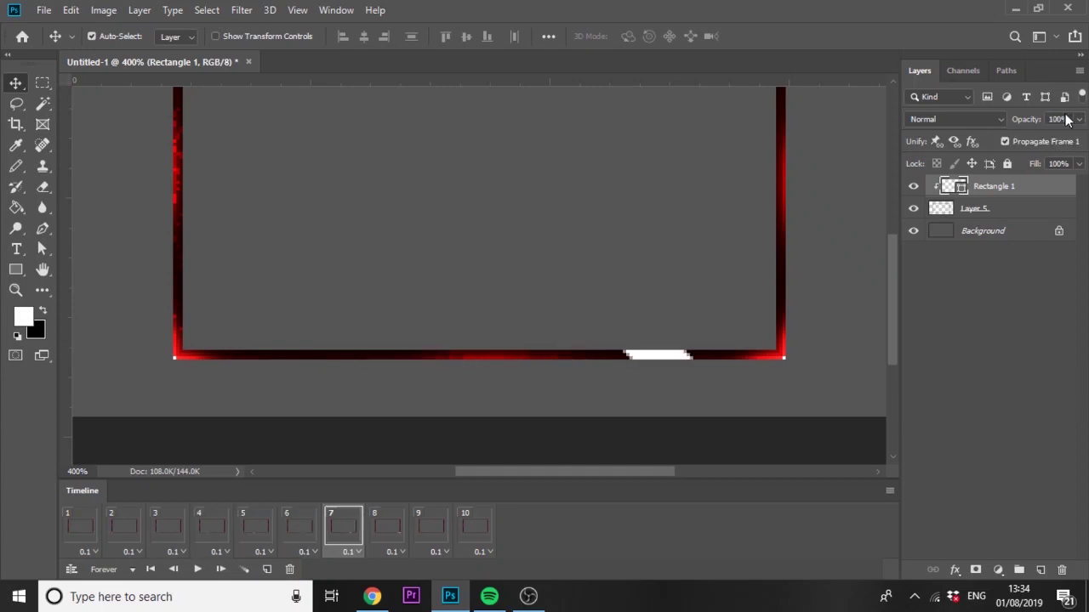
pyautogui.click(381, 524)
pyautogui.press('3')
pyautogui.click(343, 525)
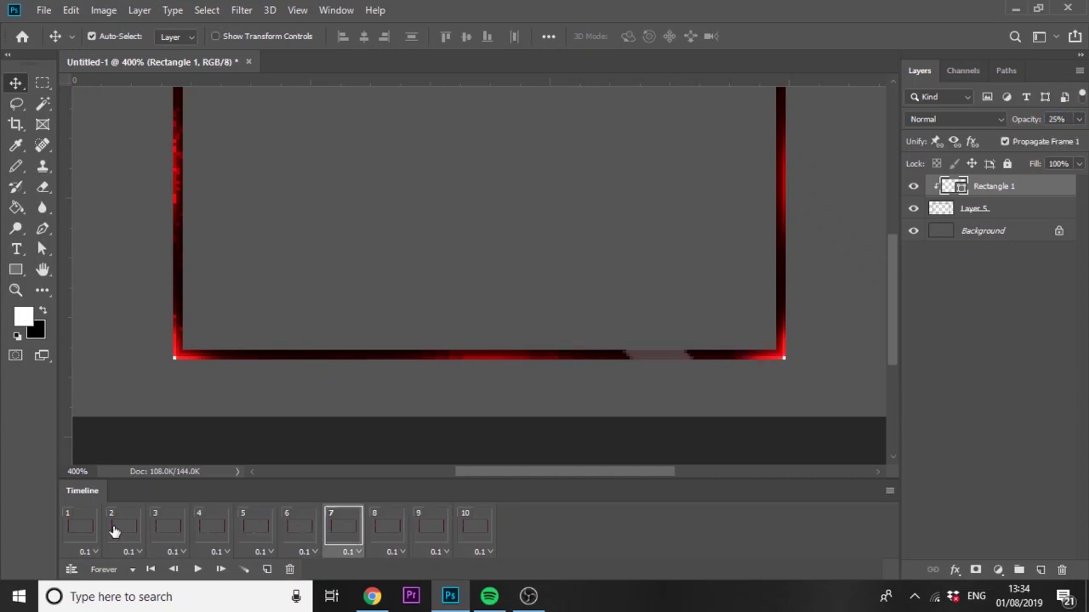
pyautogui.click(299, 526)
pyautogui.click(125, 526)
pyautogui.click(1040, 570)
# - On a new layer for frame 3, pencil a pale streak behind the bar at about 58% opacity
pyautogui.press('b')
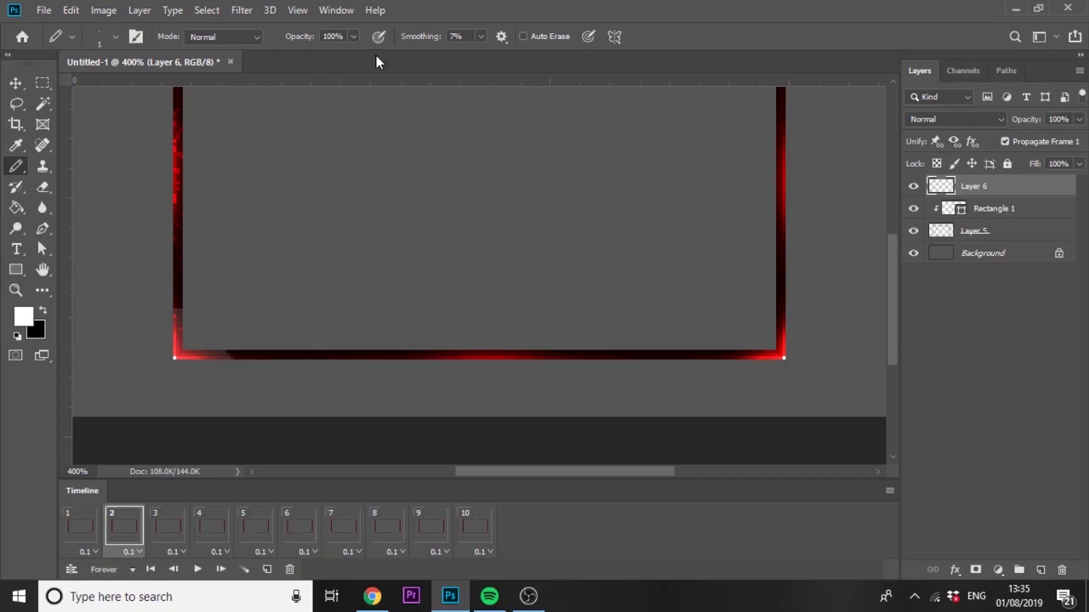
pyautogui.scroll(3, 200, 372)
pyautogui.click(167, 526)
pyautogui.click(1040, 570)
pyautogui.moveTo(306, 280); pyautogui.dragTo(404, 280)
pyautogui.press('5')
pyautogui.press('8')
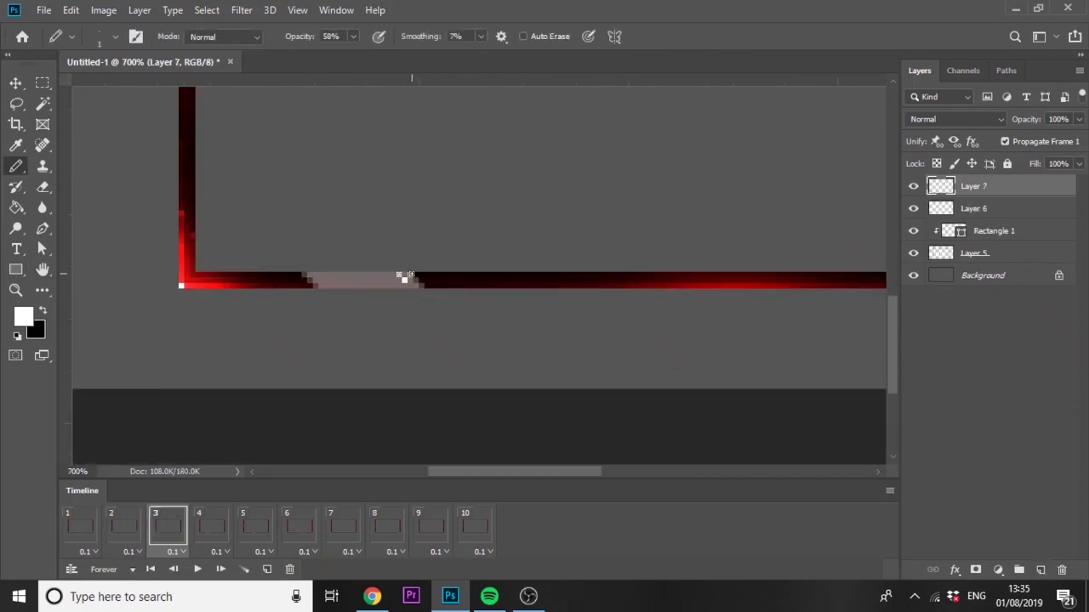
# - Add another new layer for frame 4, then step through frames 1 to 8 to check the streaks
pyautogui.click(212, 526)
pyautogui.click(1040, 570)
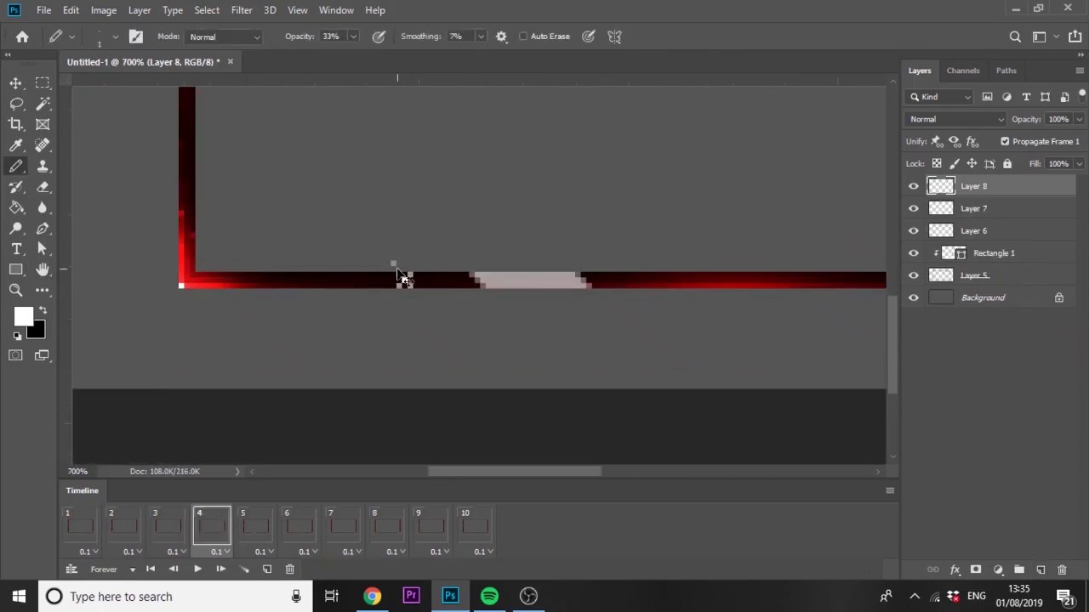
pyautogui.click(80, 526)
pyautogui.click(168, 526)
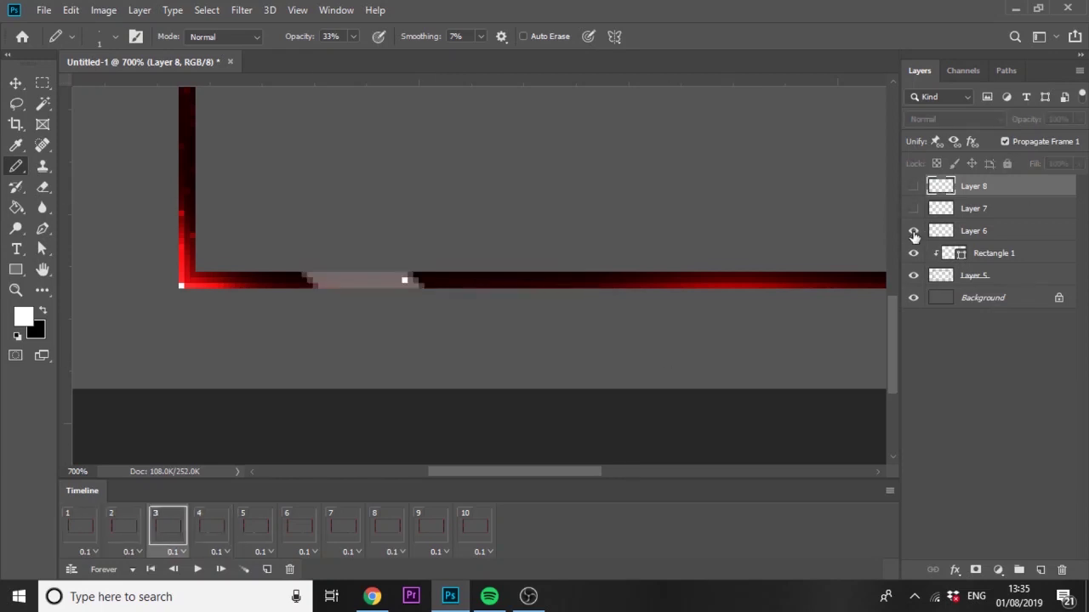
pyautogui.click(212, 526)
pyautogui.click(255, 525)
pyautogui.click(299, 525)
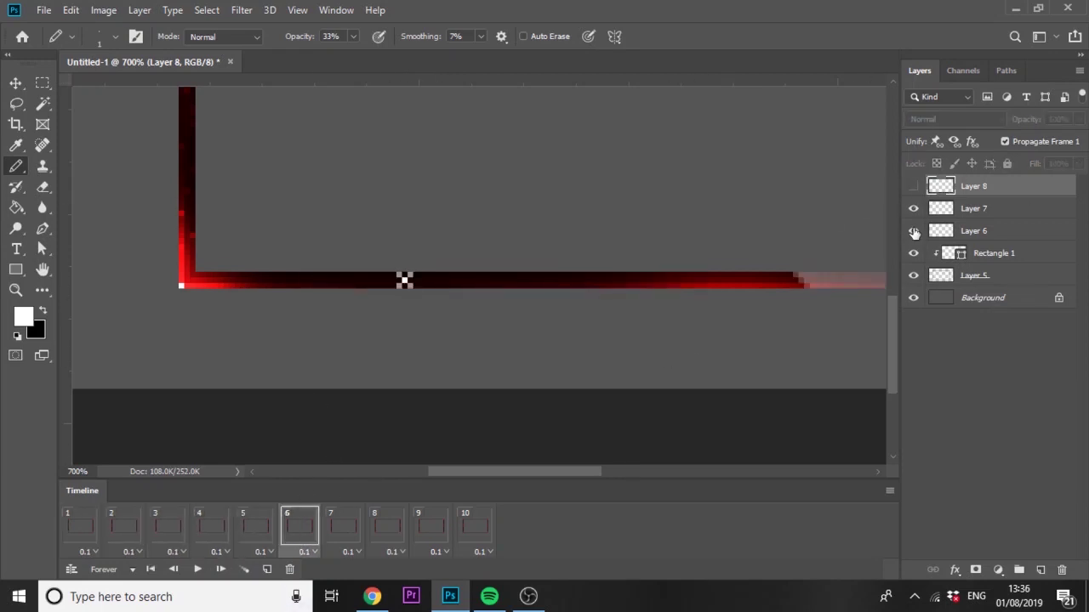
pyautogui.click(343, 526)
pyautogui.click(385, 524)
# - Play the extended 17-frame animation, then stop it and inspect the highlight in frames 3 and 5
pyautogui.click(198, 569)
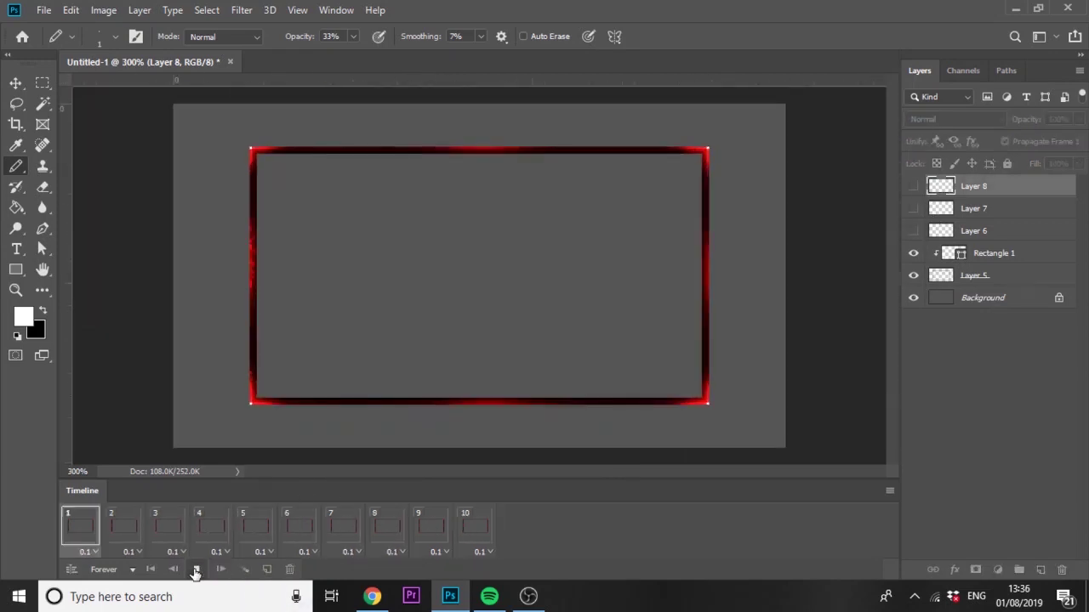
pyautogui.click(197, 569)
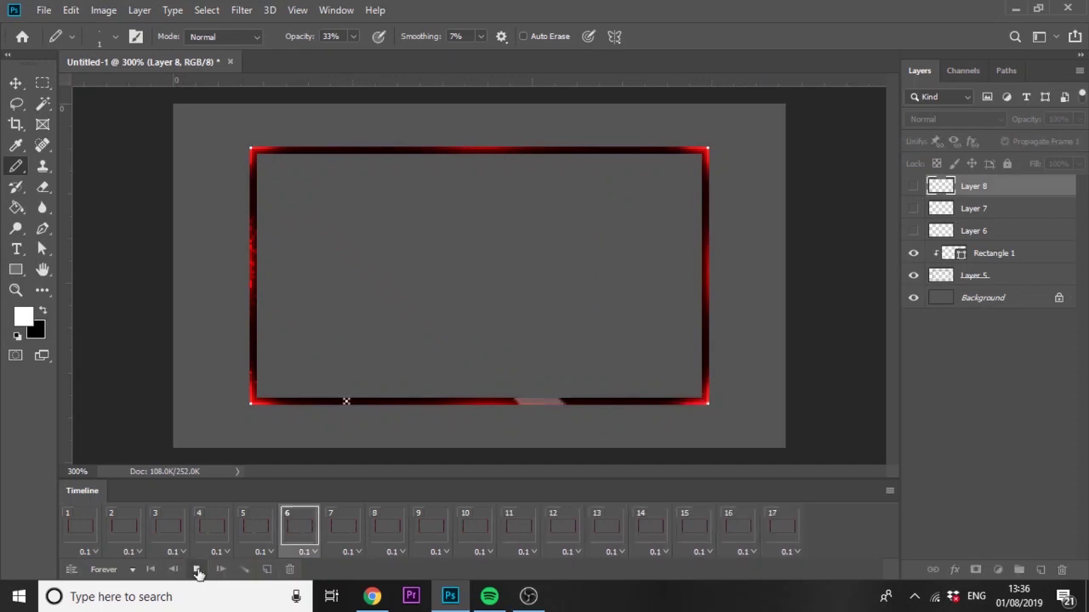
pyautogui.click(223, 526)
pyautogui.click(260, 526)
pyautogui.click(175, 529)
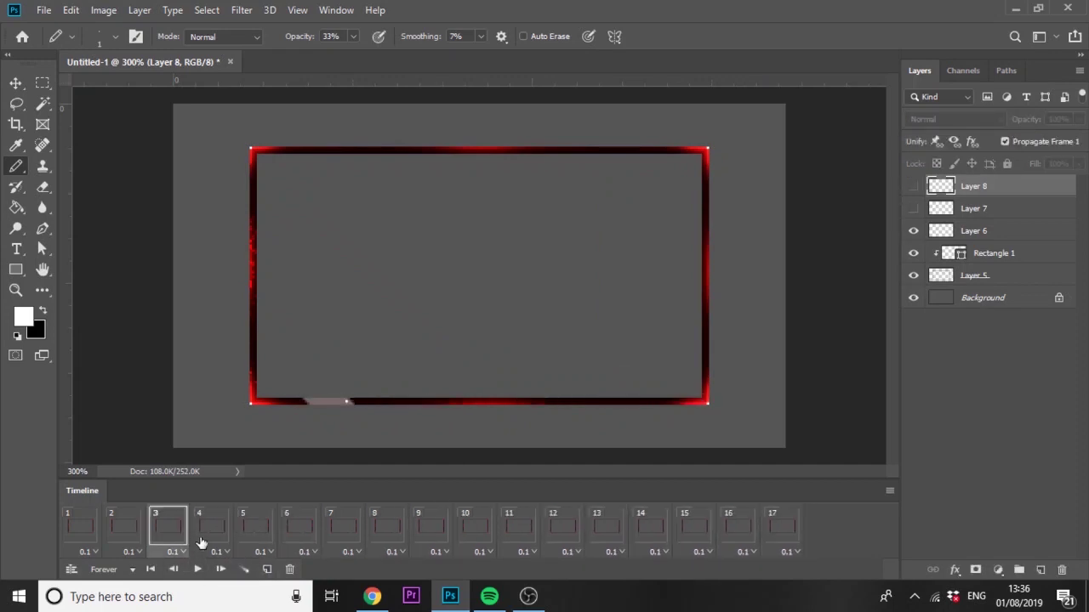
pyautogui.click(247, 529)
pyautogui.hotkey('ctrl', '+')
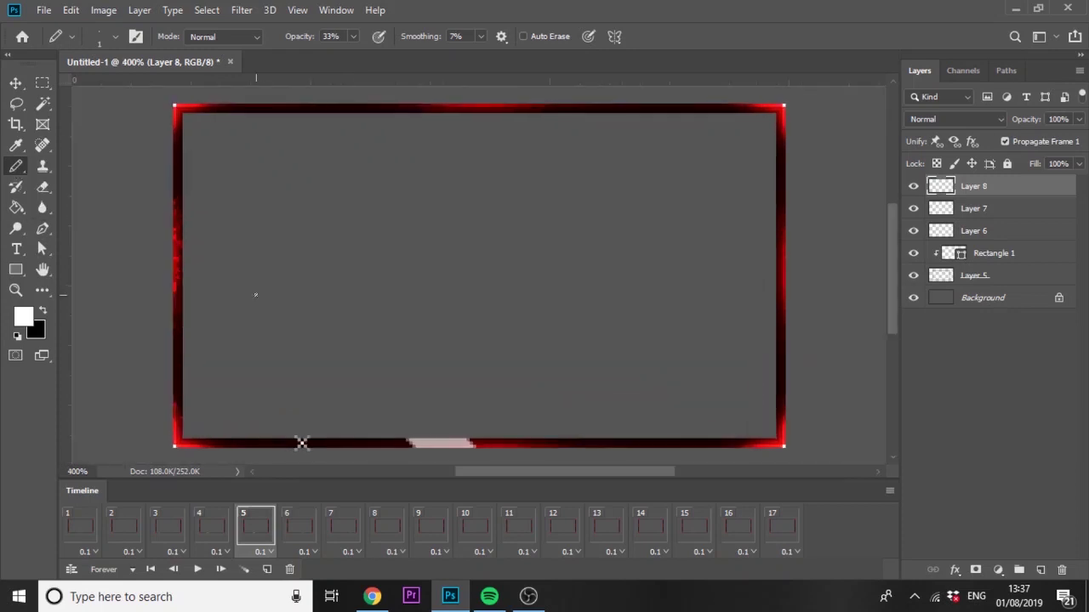
pyautogui.hotkey('ctrl', '-')
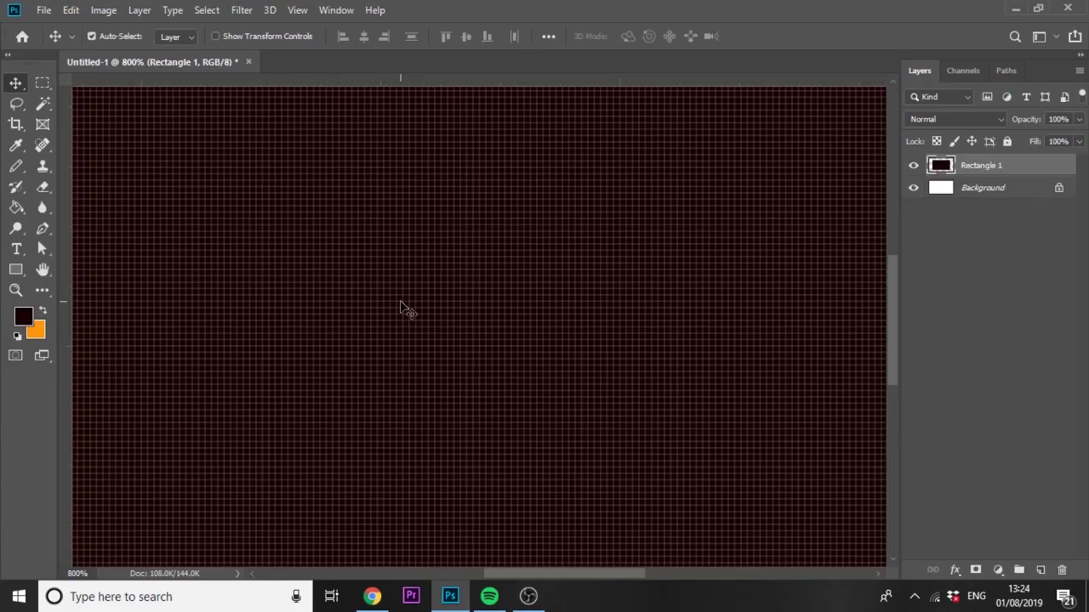
# - Switch off the View > Show > Pixel Grid overlay on the dark rectangle
pyautogui.hotkey('ctrl', '-')
pyautogui.hotkey('ctrl', '-')
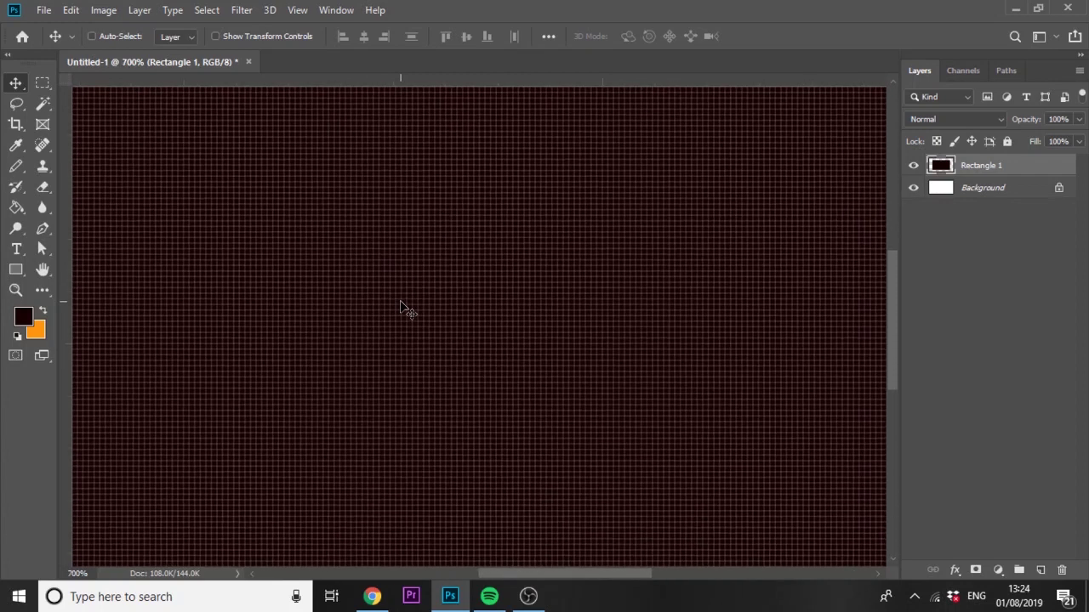
pyautogui.hotkey('ctrl', '-')
pyautogui.hotkey('ctrl', '-')
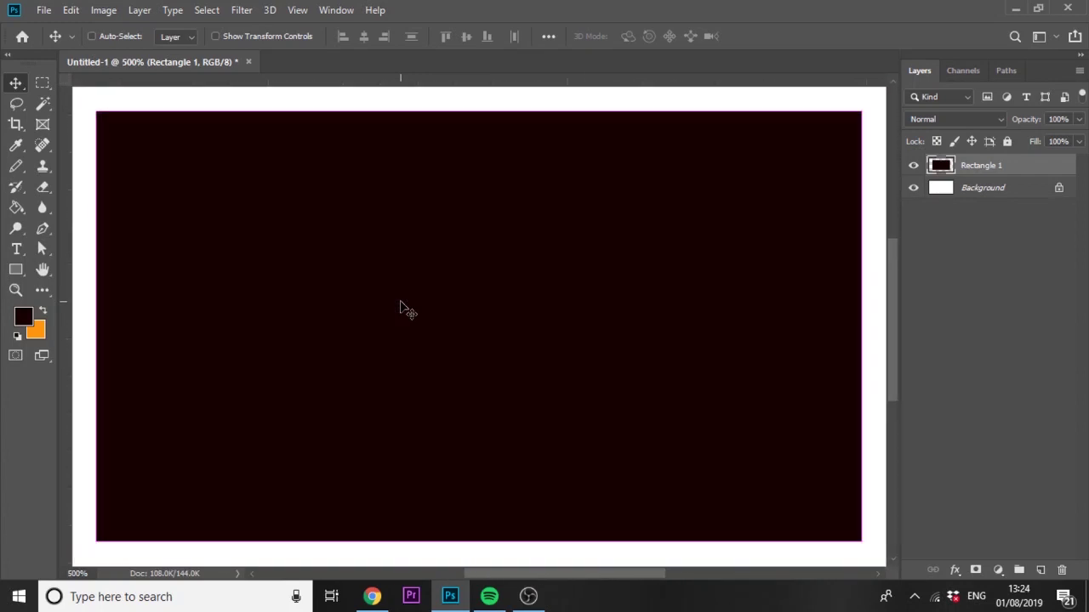
pyautogui.hotkey('ctrl', '+')
pyautogui.hotkey('ctrl', '+')
pyautogui.hotkey('ctrl', '+')
pyautogui.hotkey('ctrl', '+')
pyautogui.hotkey('ctrl', '+')
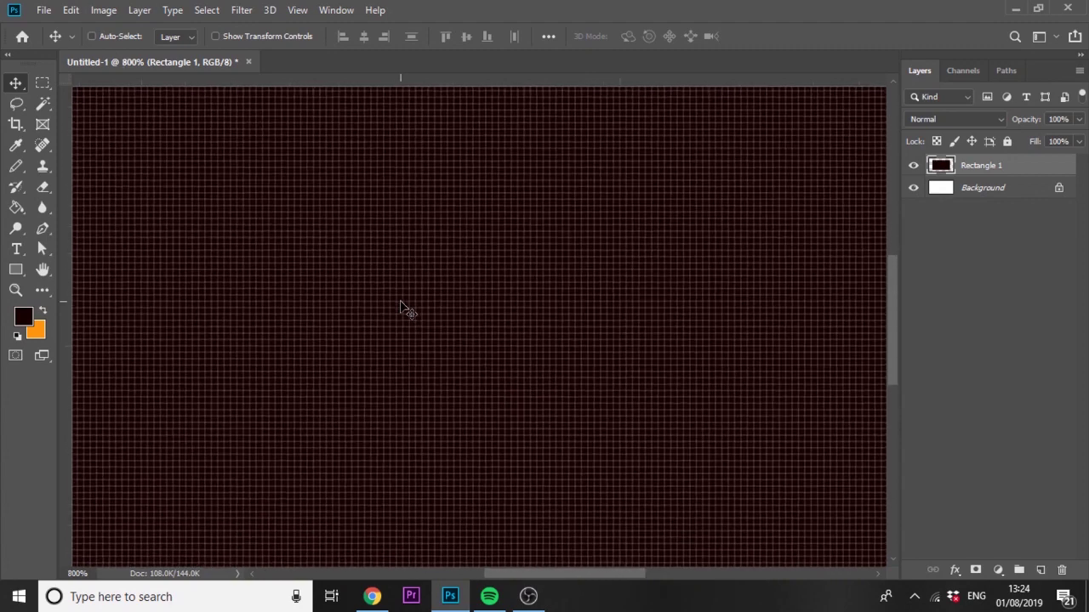
pyautogui.hotkey('ctrl', '-')
pyautogui.hotkey('ctrl', '-')
pyautogui.hotkey('ctrl', '-')
pyautogui.hotkey('ctrl', '-')
pyautogui.hotkey('ctrl', '-')
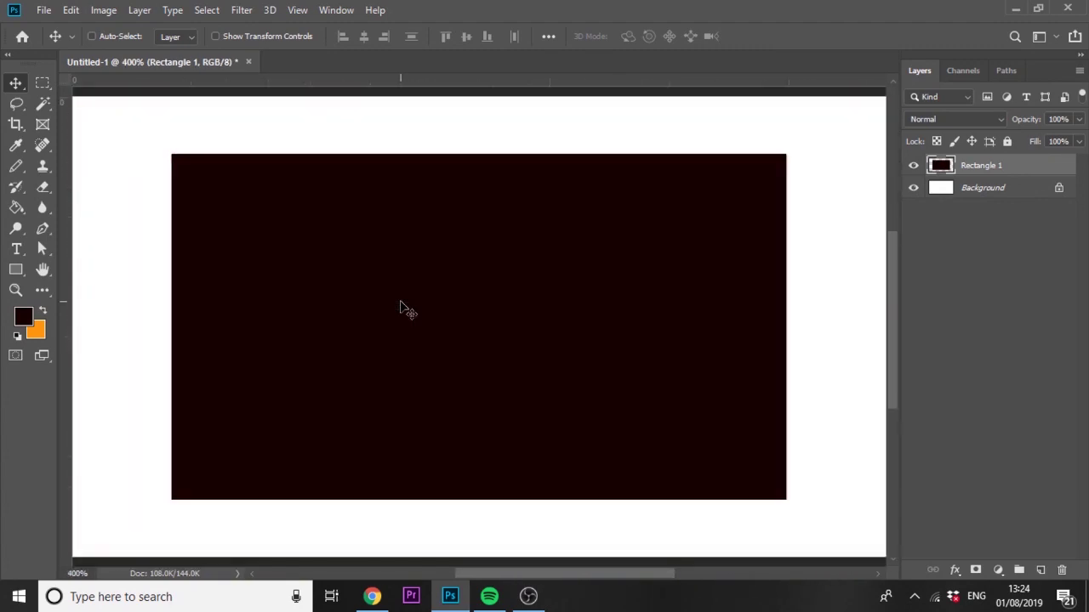
pyautogui.hotkey('ctrl', '+')
pyautogui.click(91, 36)
pyautogui.click(297, 11)
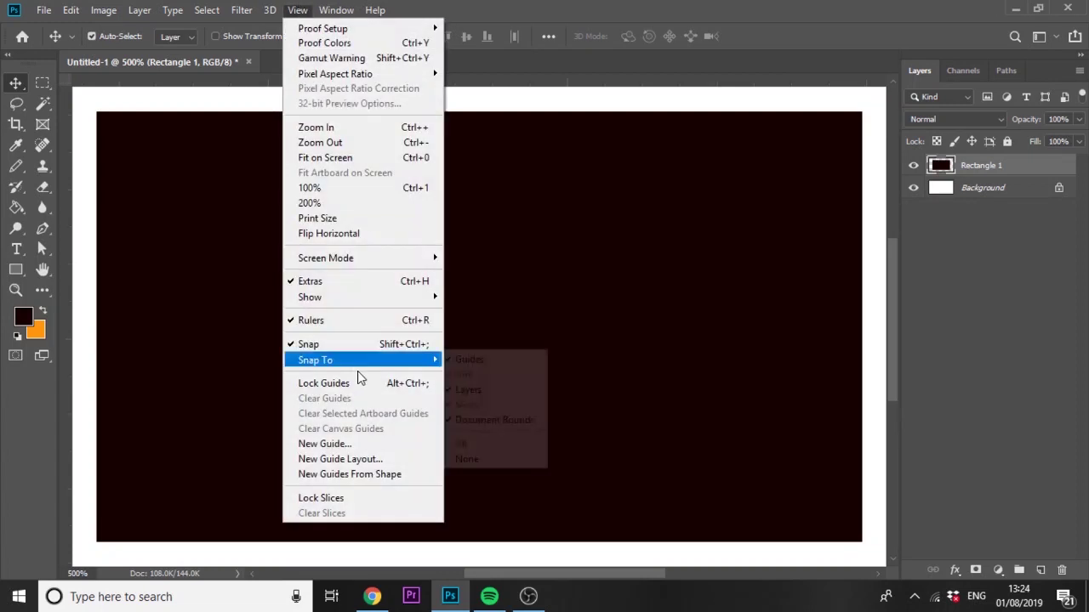
pyautogui.moveTo(402, 304)
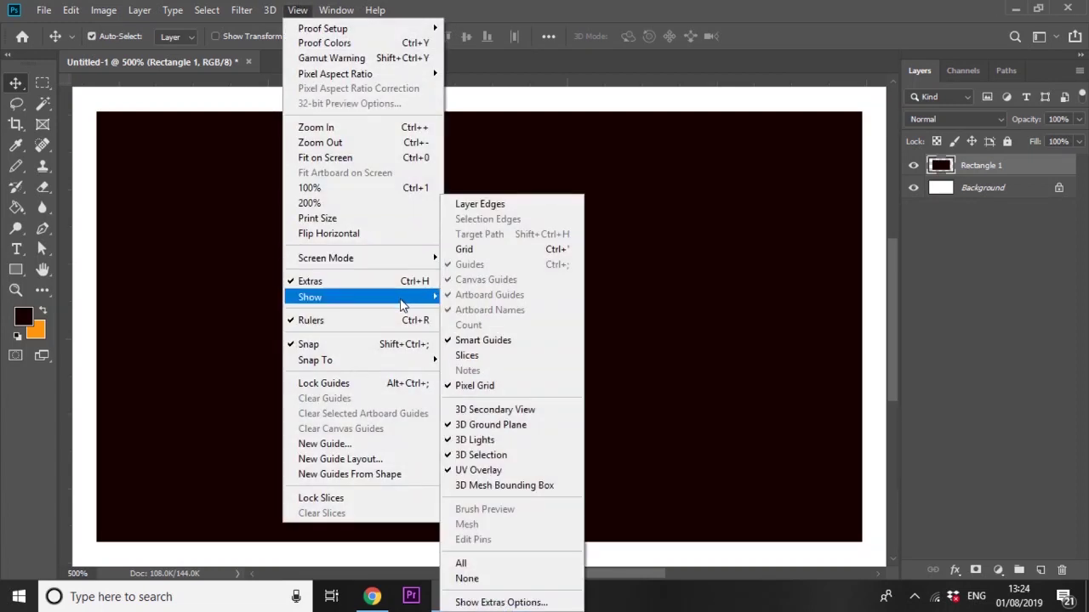
pyautogui.click(491, 385)
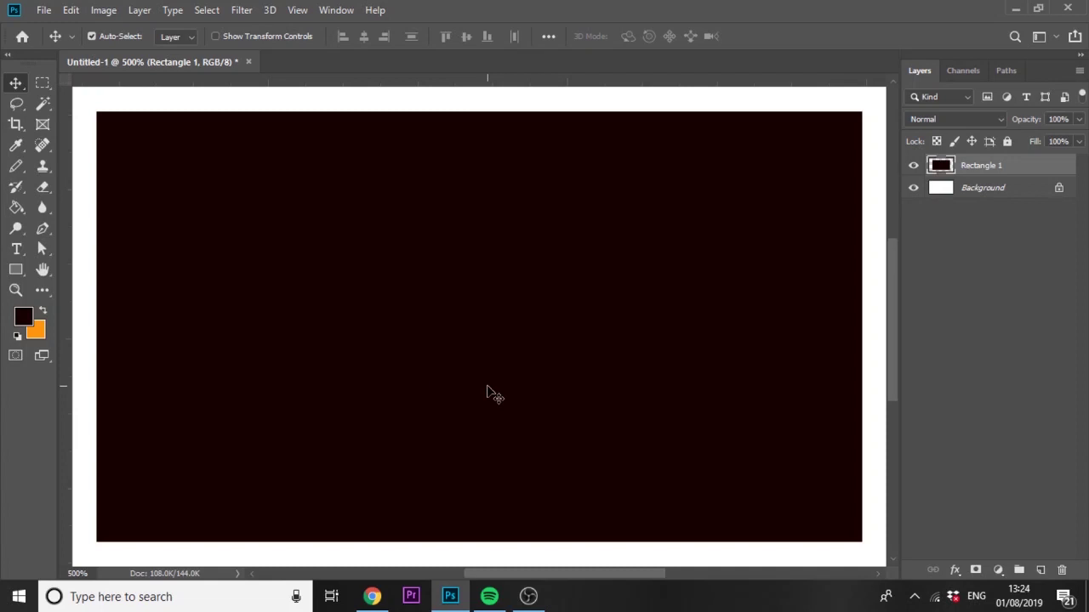
pyautogui.hotkey('ctrl', '-')
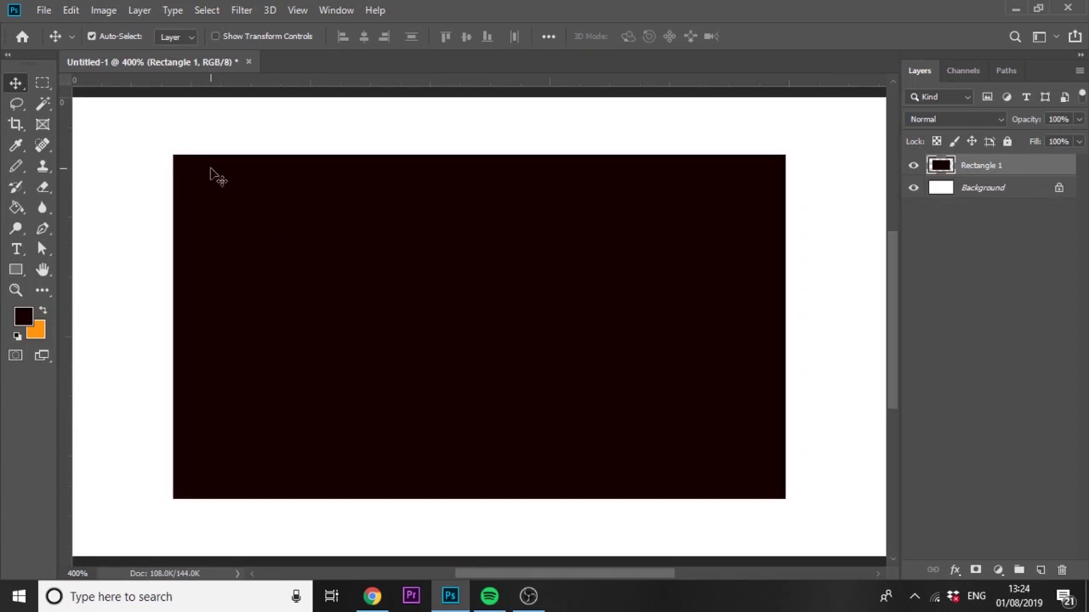
# - Choose the Pencil tool and check its brush size settings
pyautogui.click(19, 166)
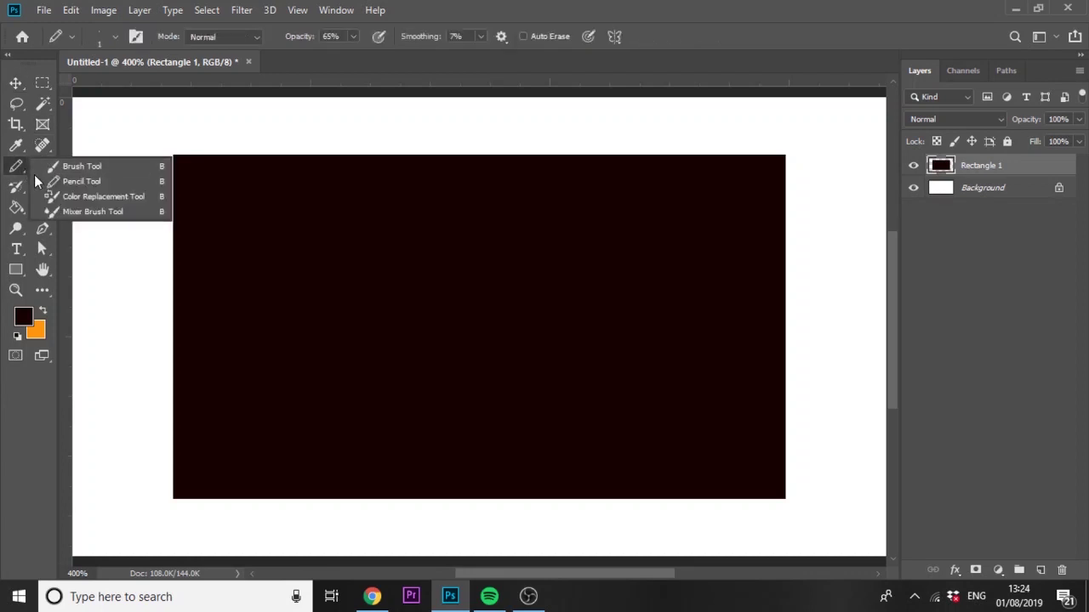
pyautogui.click(42, 183)
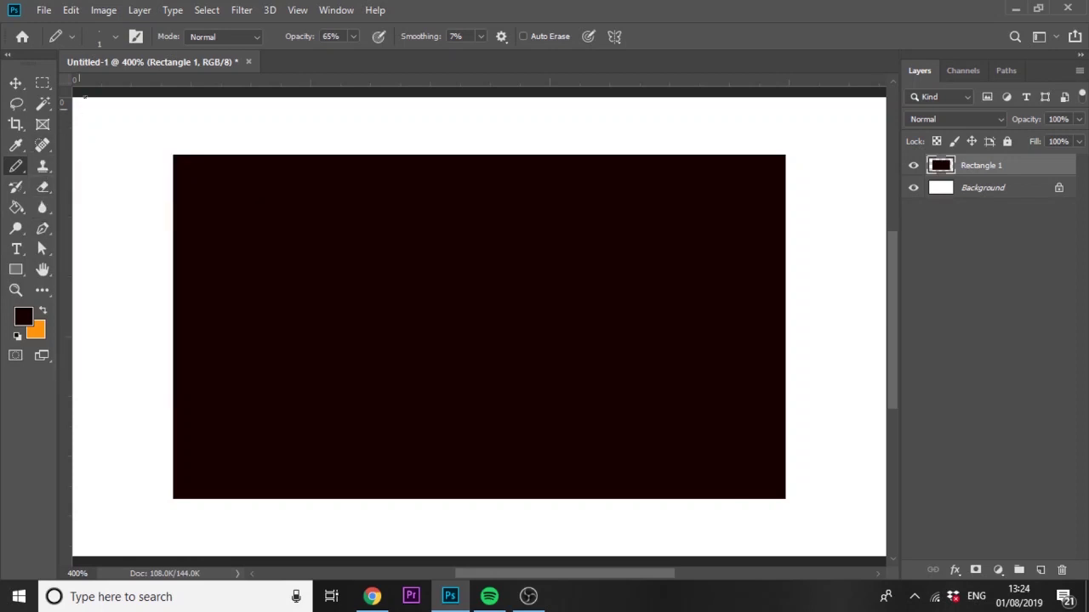
pyautogui.click(105, 43)
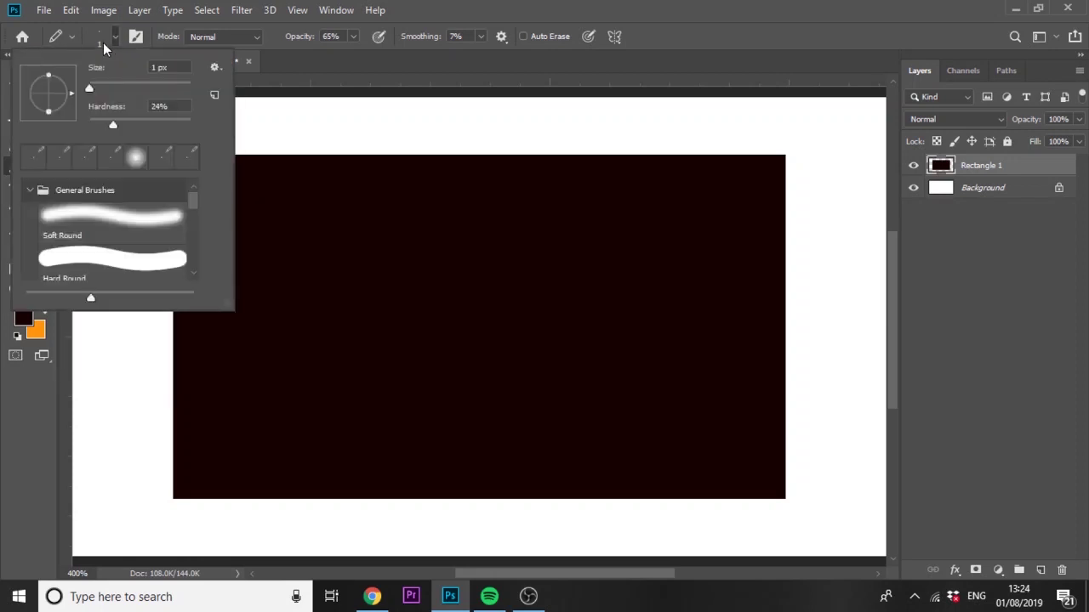
pyautogui.click(103, 42)
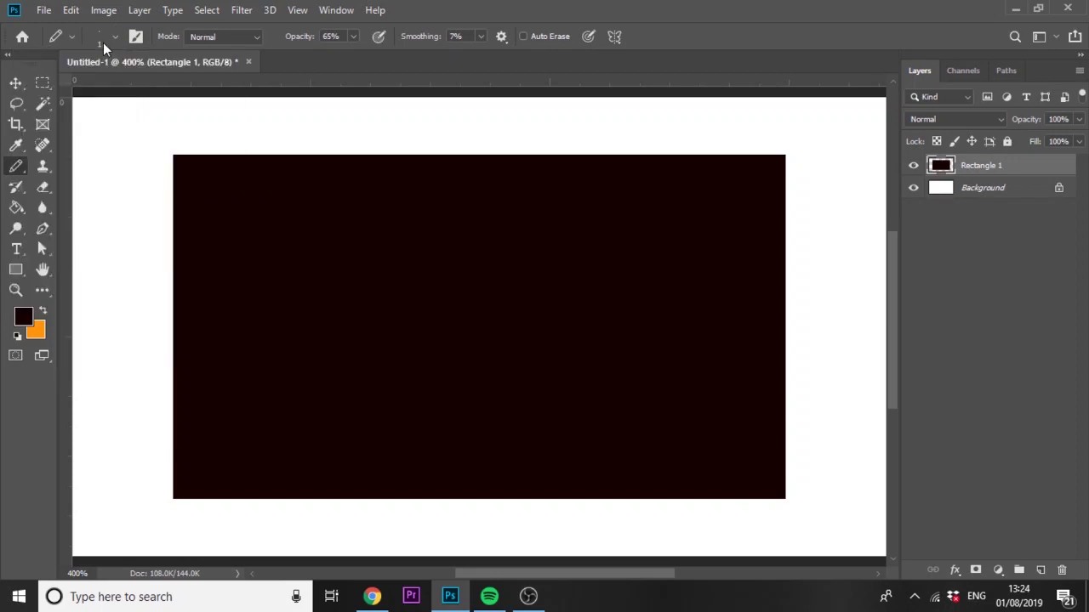
# - Select the dark rectangle's pixels, contract the selection, and delete the interior to leave a border
pyautogui.keyDown('ctrl'); pyautogui.click(939, 167); pyautogui.keyUp('ctrl')
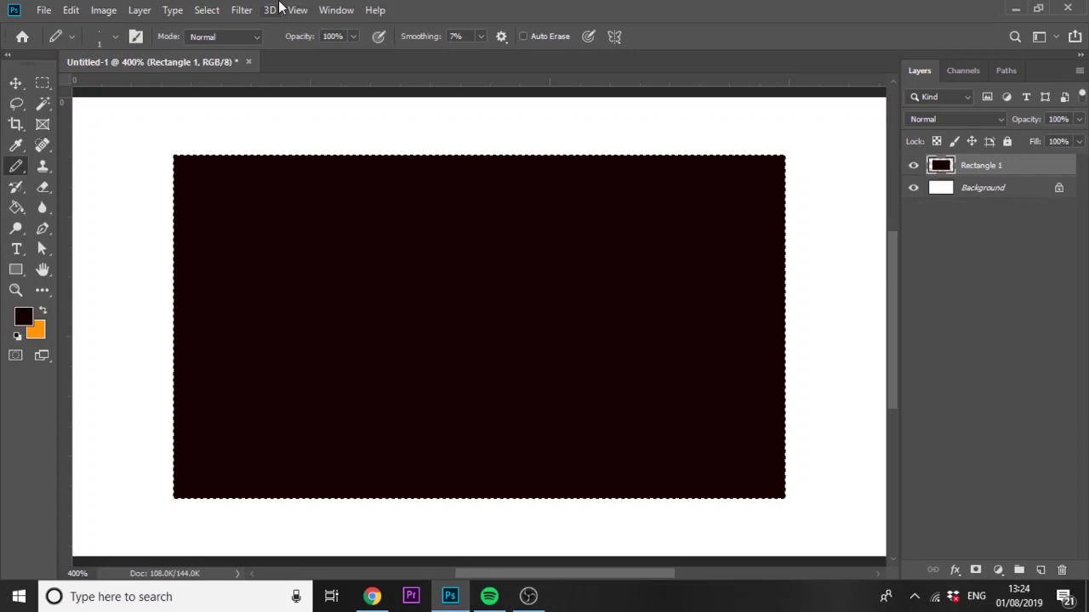
pyautogui.click(207, 9)
pyautogui.moveTo(281, 237)
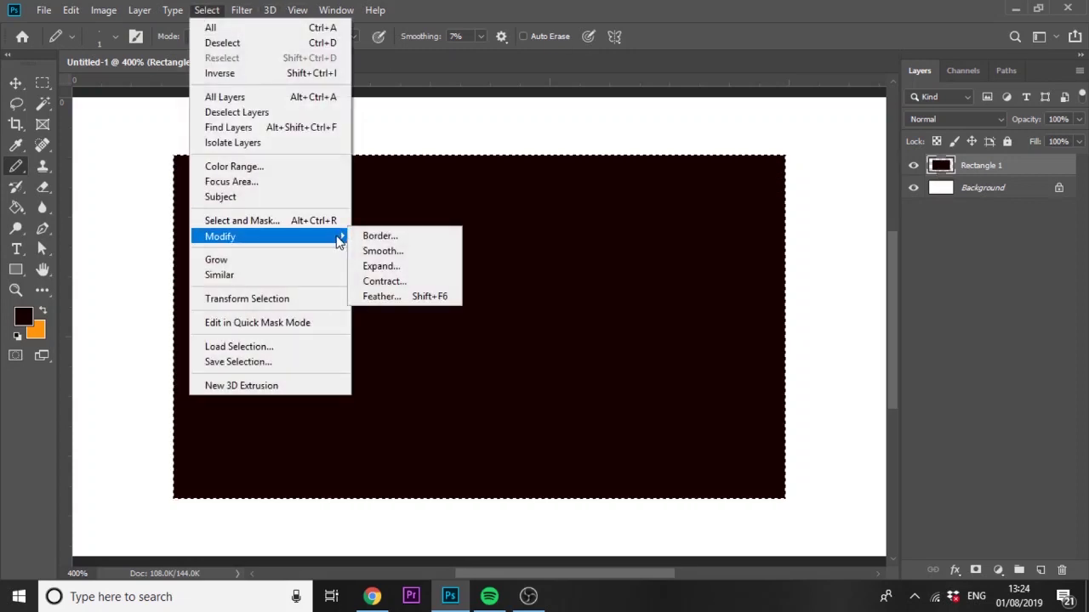
pyautogui.click(422, 280)
pyautogui.press('Return')
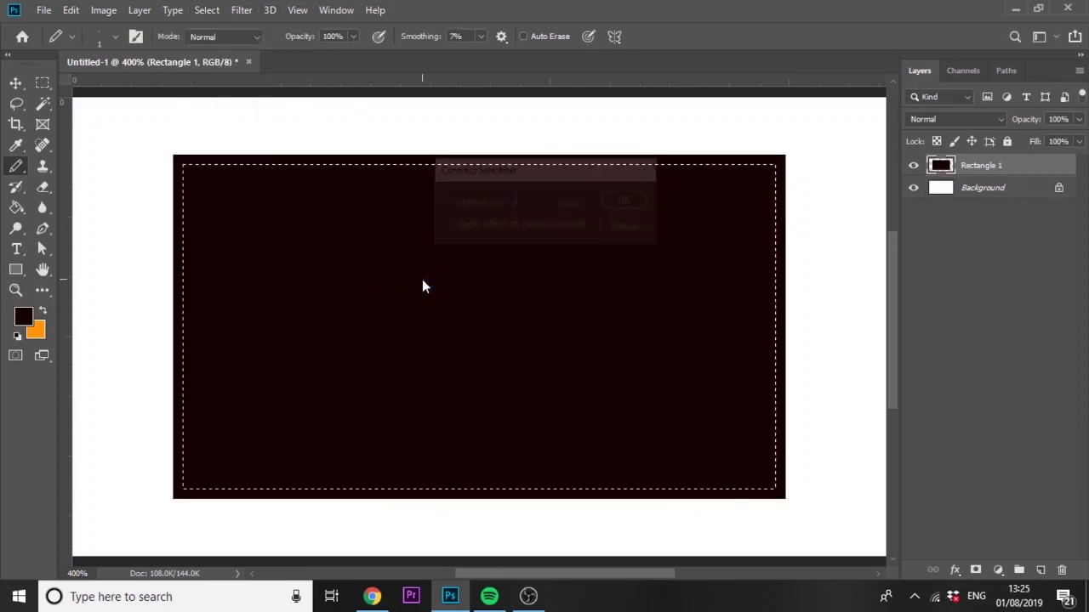
pyautogui.press('Delete')
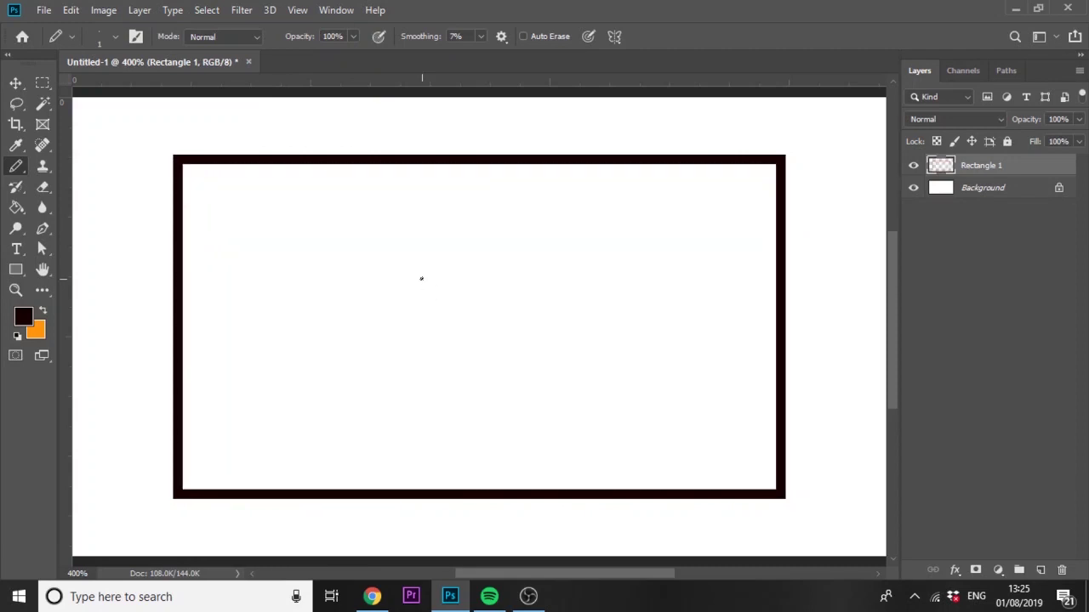
pyautogui.hotkey('ctrl', '+')
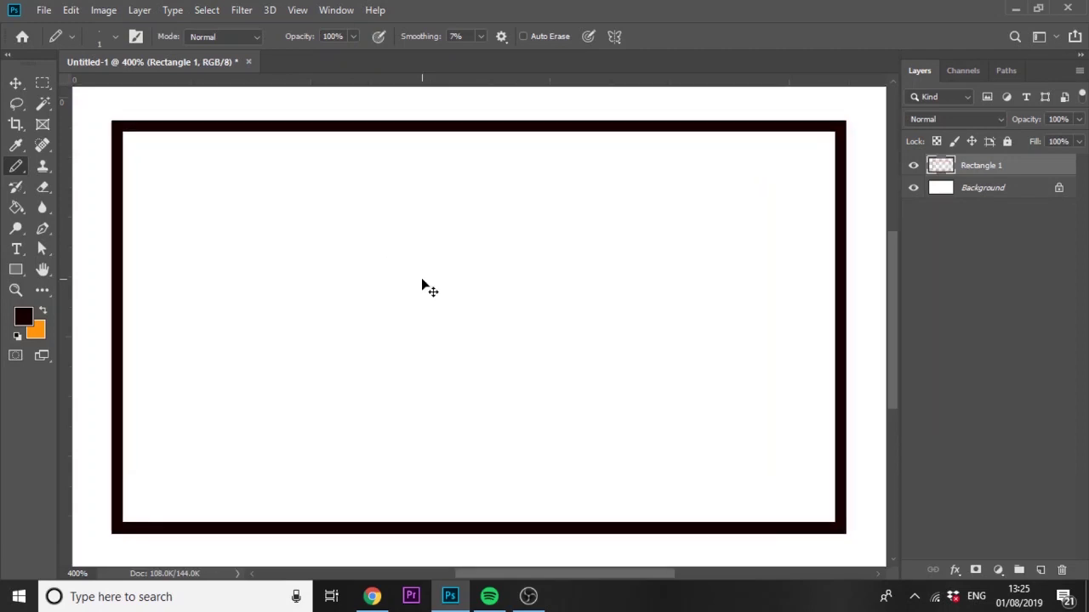
pyautogui.press('space')
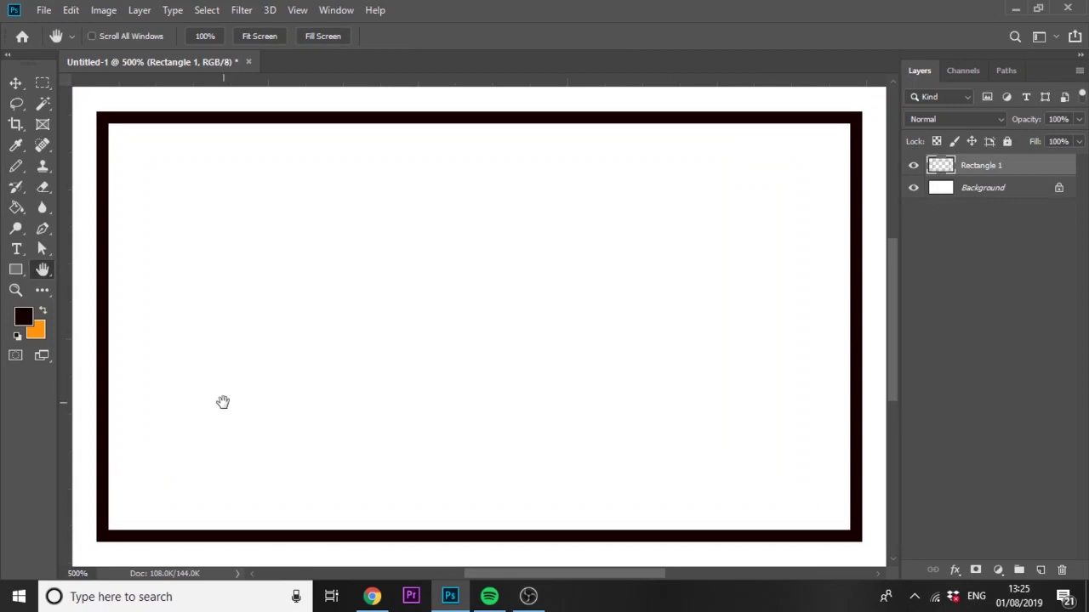
# - Add a new empty Layer 1 above Rectangle 1
pyautogui.moveTo(223, 402); pyautogui.dragTo(339, 387)
pyautogui.moveTo(378, 381); pyautogui.dragTo(383, 386)
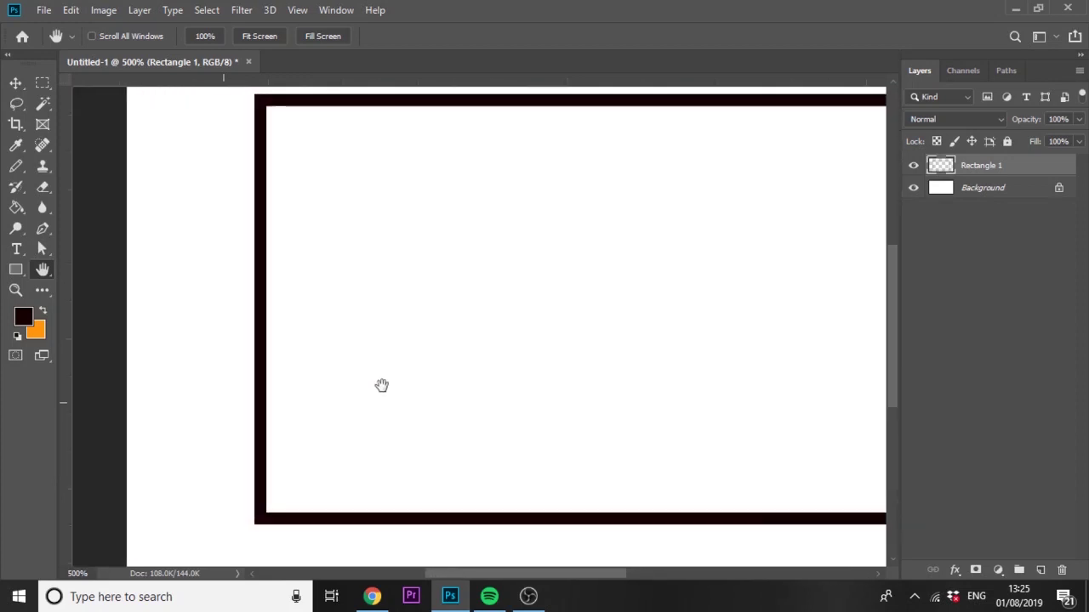
pyautogui.click(1038, 570)
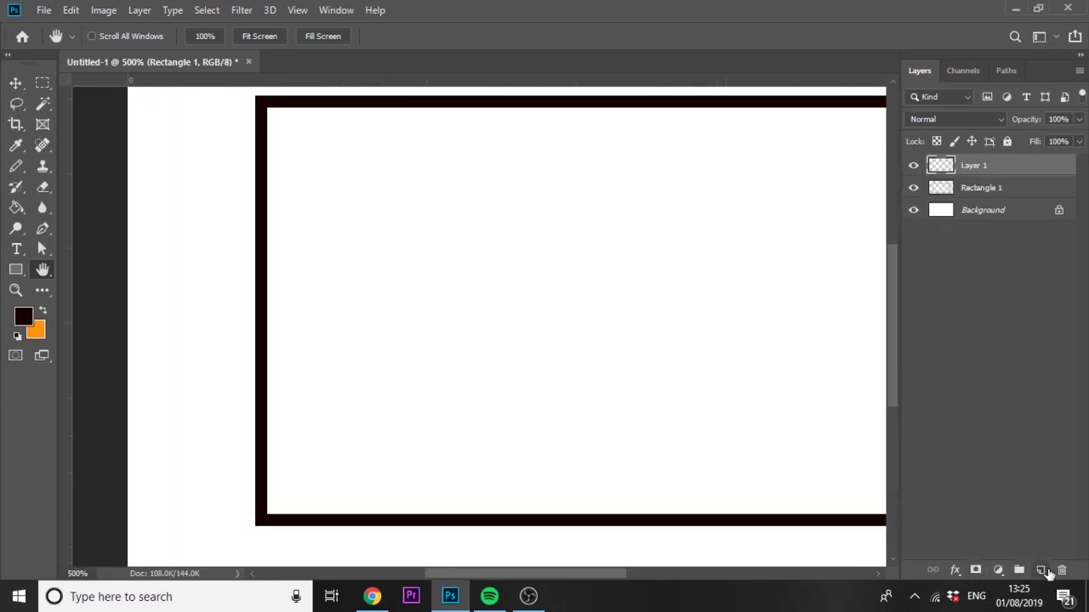
pyautogui.press('b')
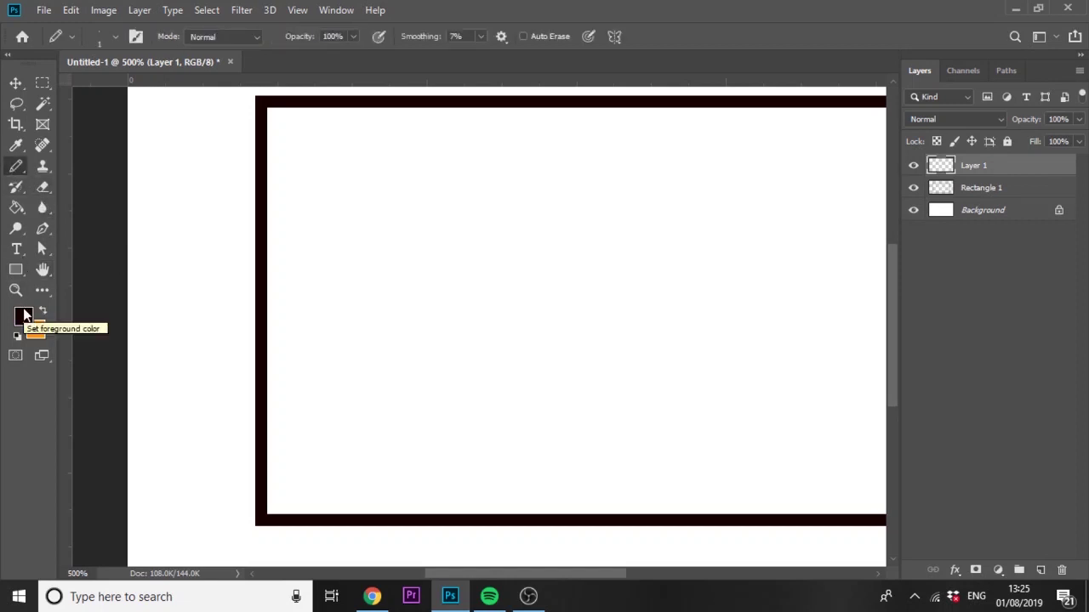
# - Set the foreground colour to pale pink #fff1f1
pyautogui.click(24, 316)
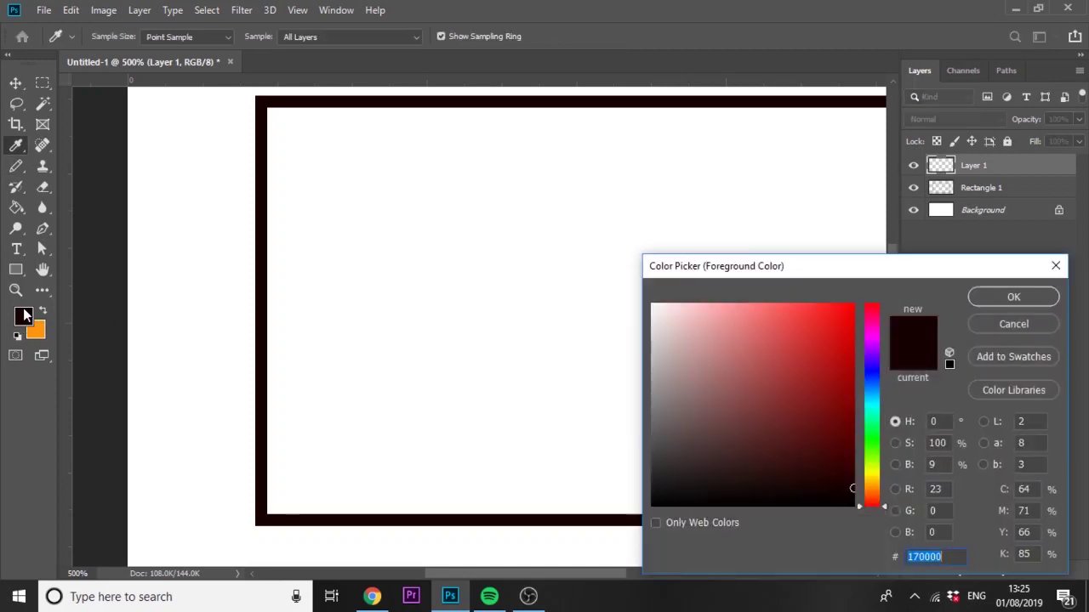
pyautogui.click(659, 302)
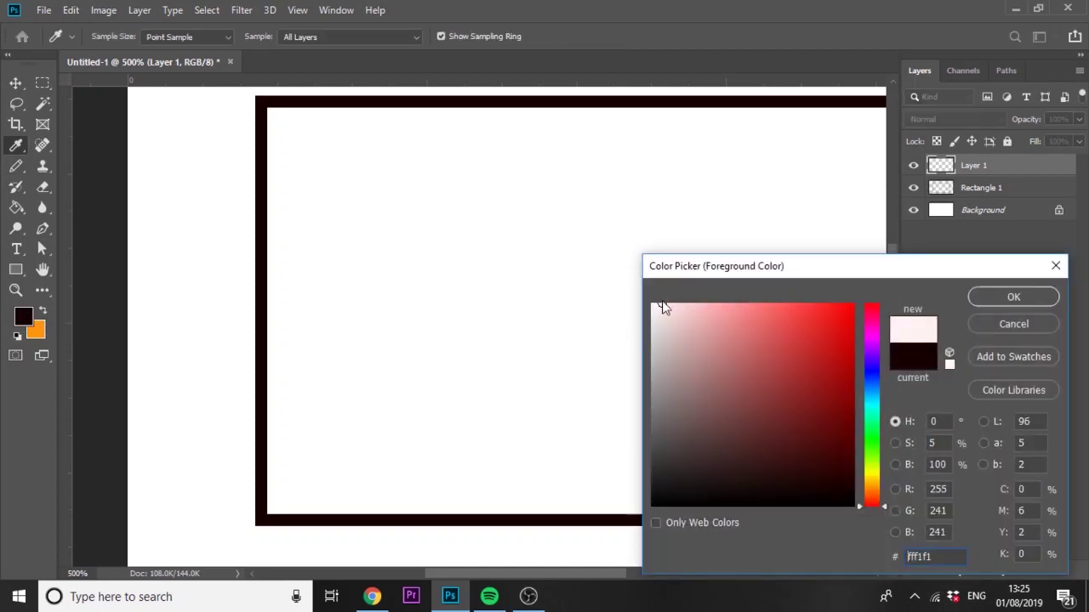
pyautogui.click(1014, 296)
pyautogui.press('b')
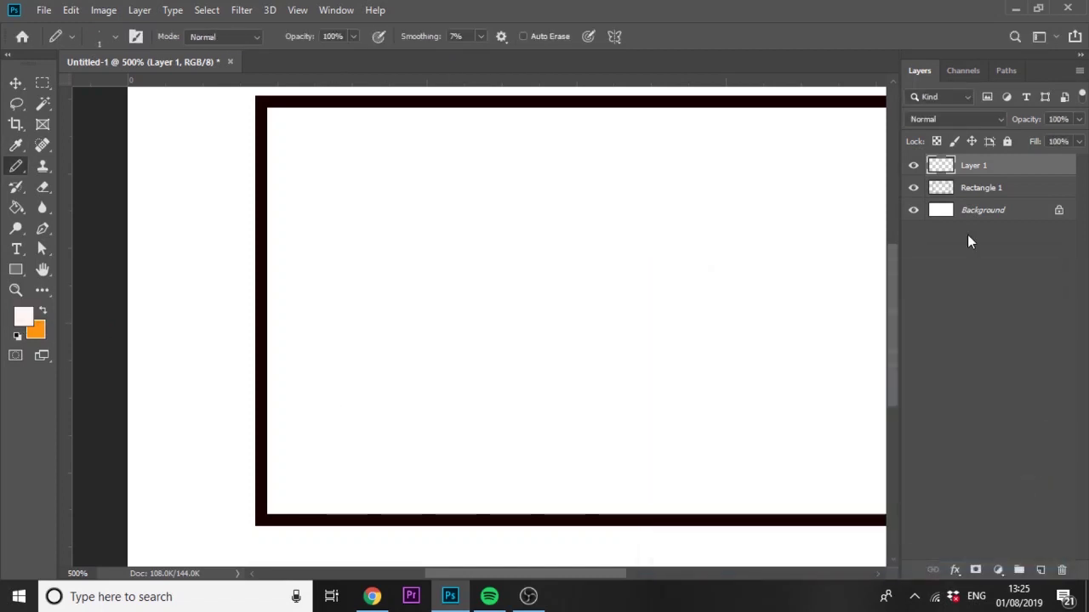
pyautogui.click(978, 216)
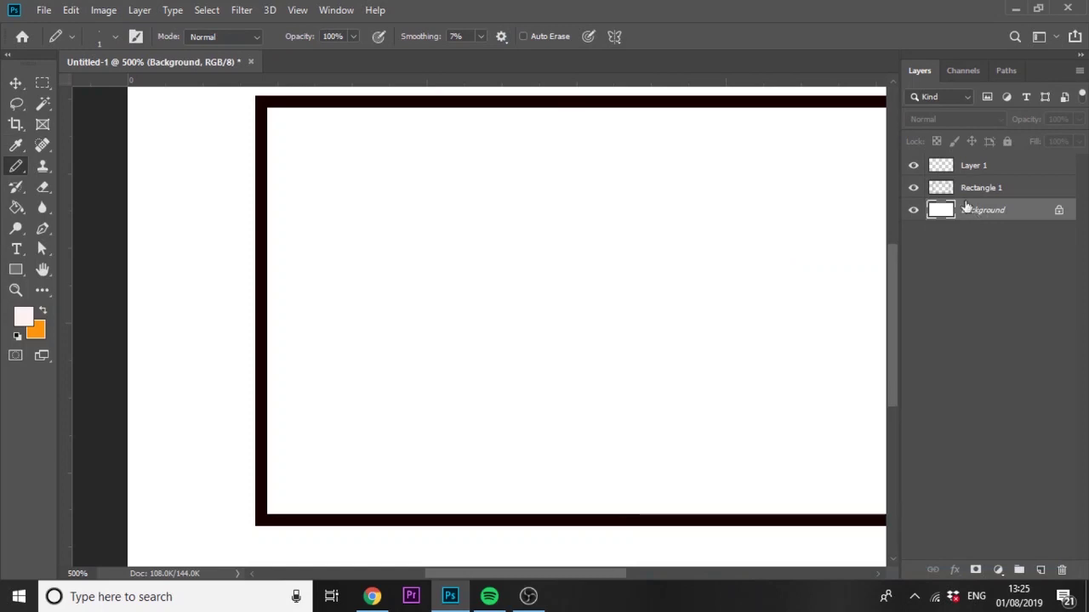
# - Darken the Background to grey with Hue/Saturation Lightness -67
pyautogui.hotkey('ctrl', 'u')
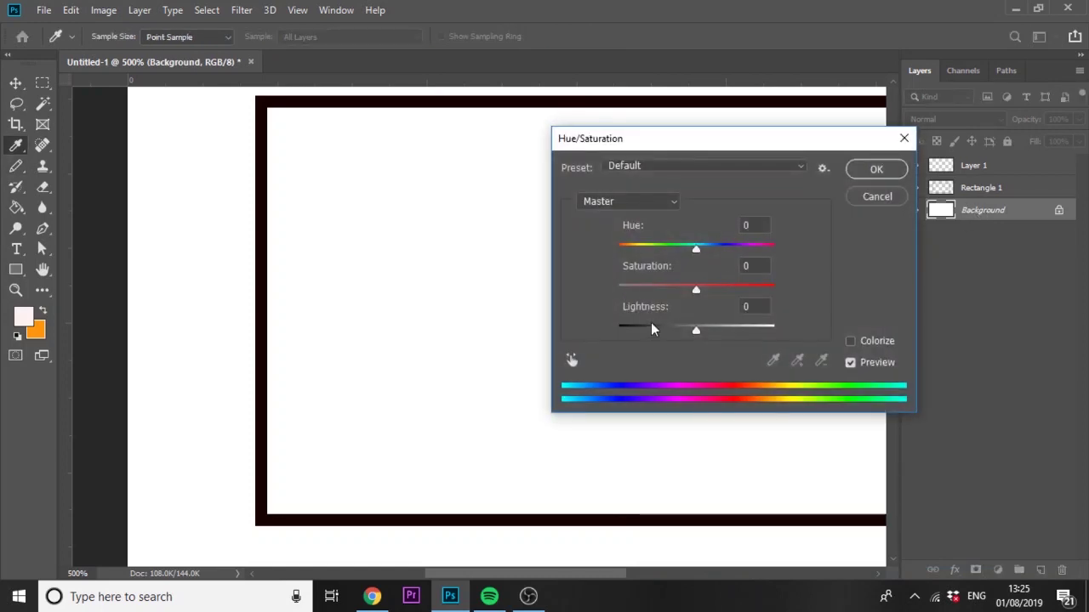
pyautogui.click(650, 329)
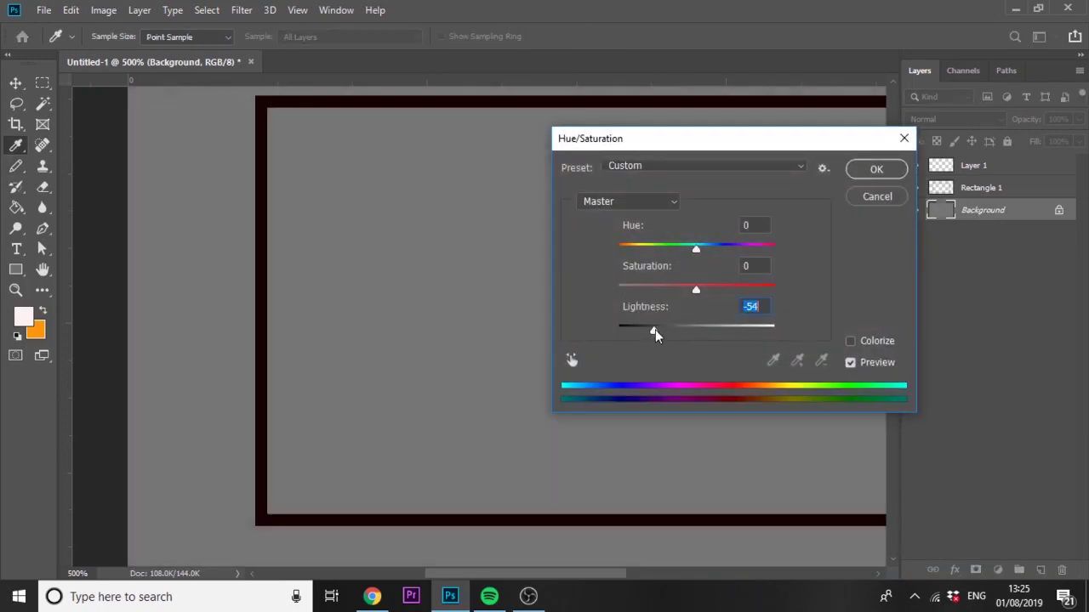
pyautogui.moveTo(655, 329); pyautogui.dragTo(644, 333)
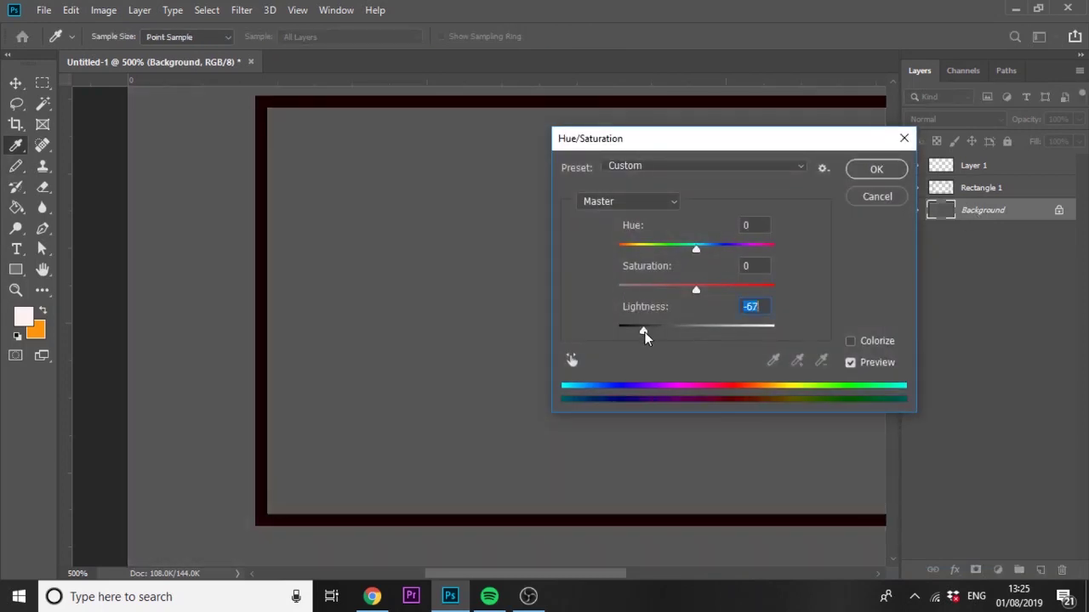
pyautogui.click(877, 170)
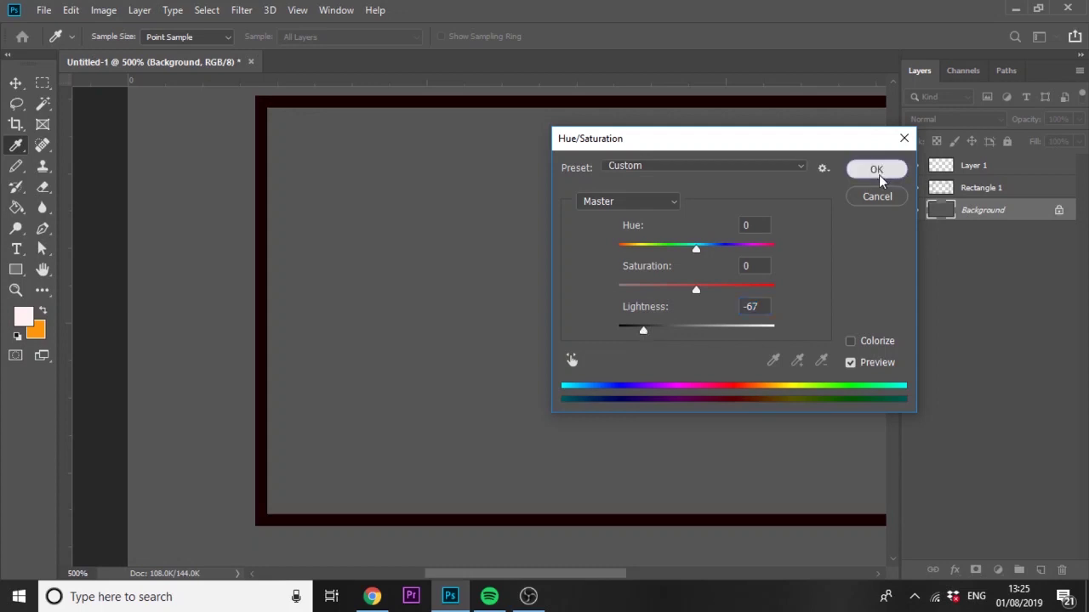
# - On Layer 1, pencil one pale pixel at the frame's bottom-left corner
pyautogui.click(964, 170)
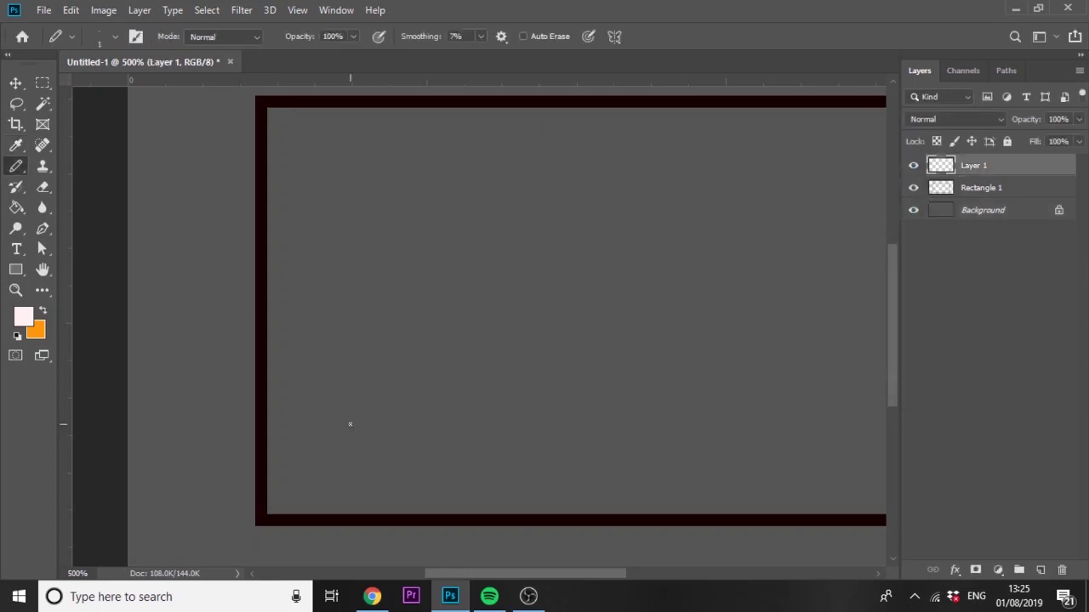
pyautogui.click(257, 524)
pyautogui.hotkey('ctrl', '+')
pyautogui.press('h')
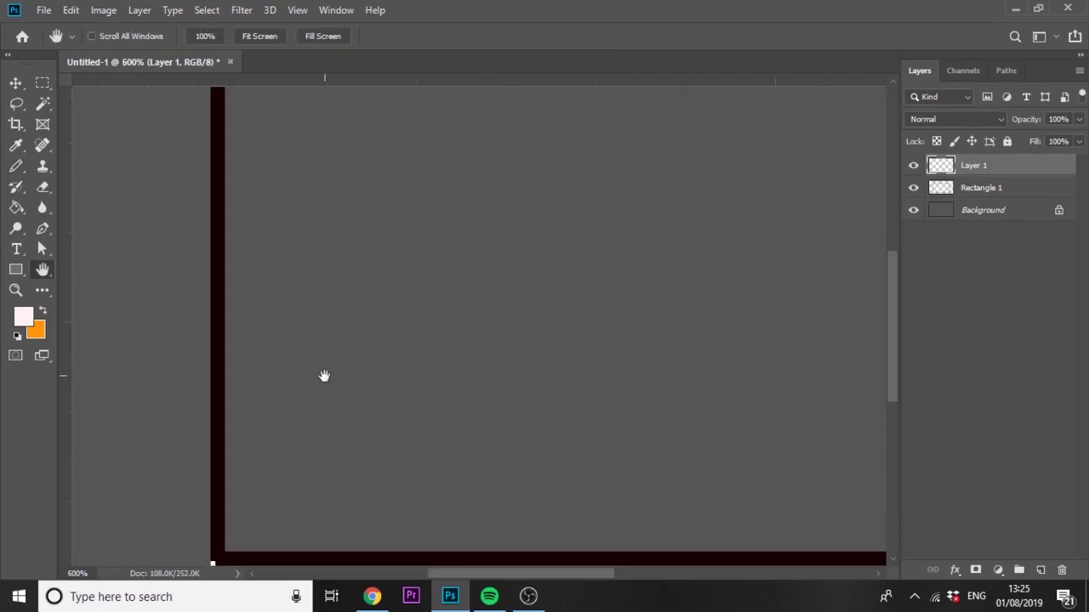
pyautogui.moveTo(324, 376); pyautogui.dragTo(418, 284)
# - Set the foreground colour to bright red ff0c0c
pyautogui.press('b')
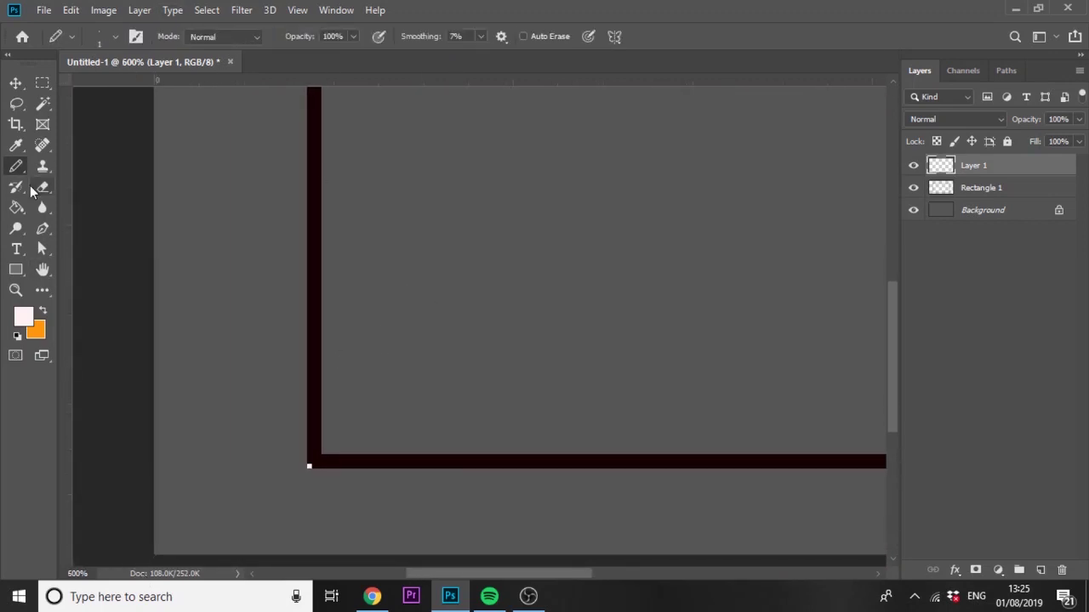
pyautogui.click(23, 317)
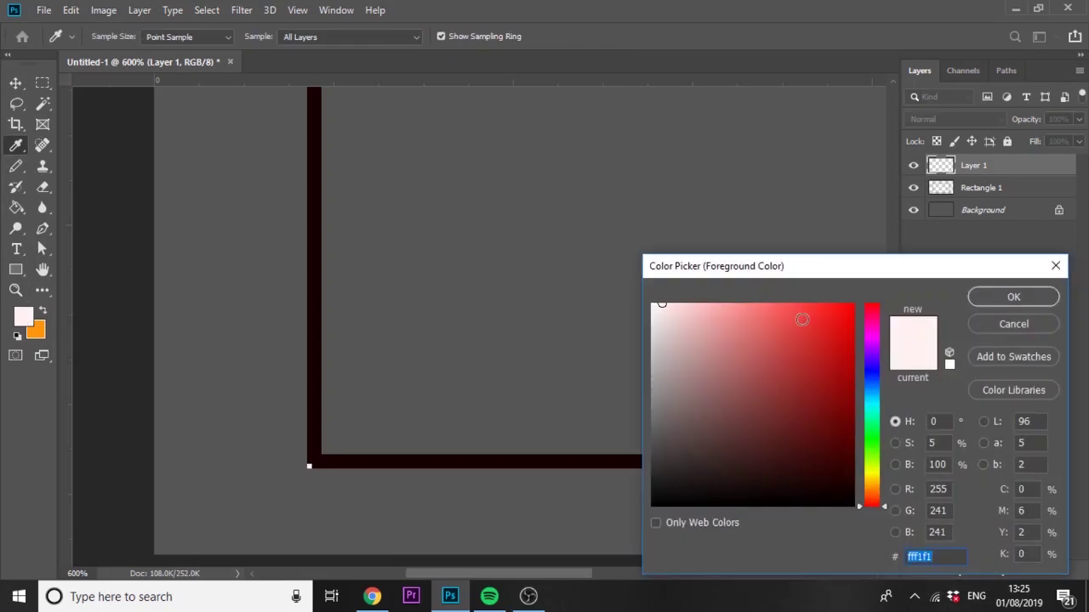
pyautogui.moveTo(832, 307); pyautogui.dragTo(845, 292)
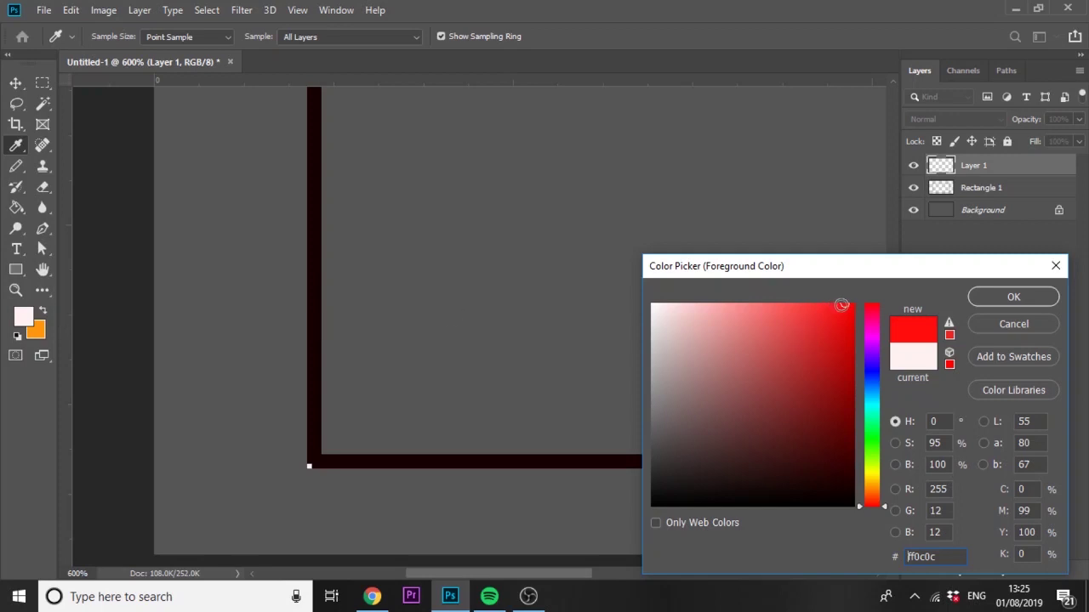
pyautogui.click(1012, 298)
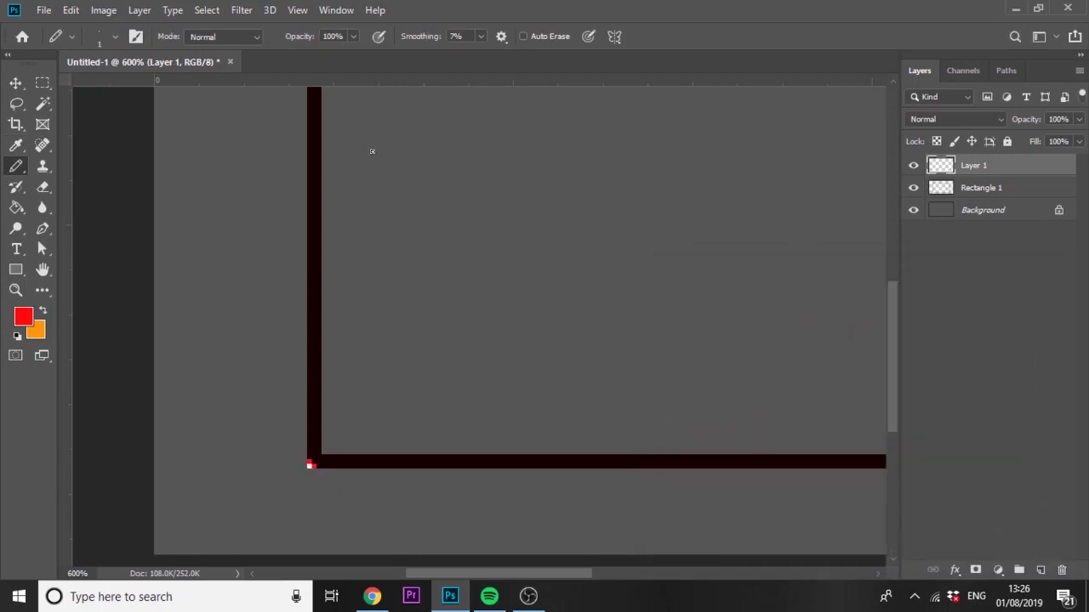
# - Pencil red glow pixels around the corner, lowering opacity from 78% down to 12%
pyautogui.click(352, 37)
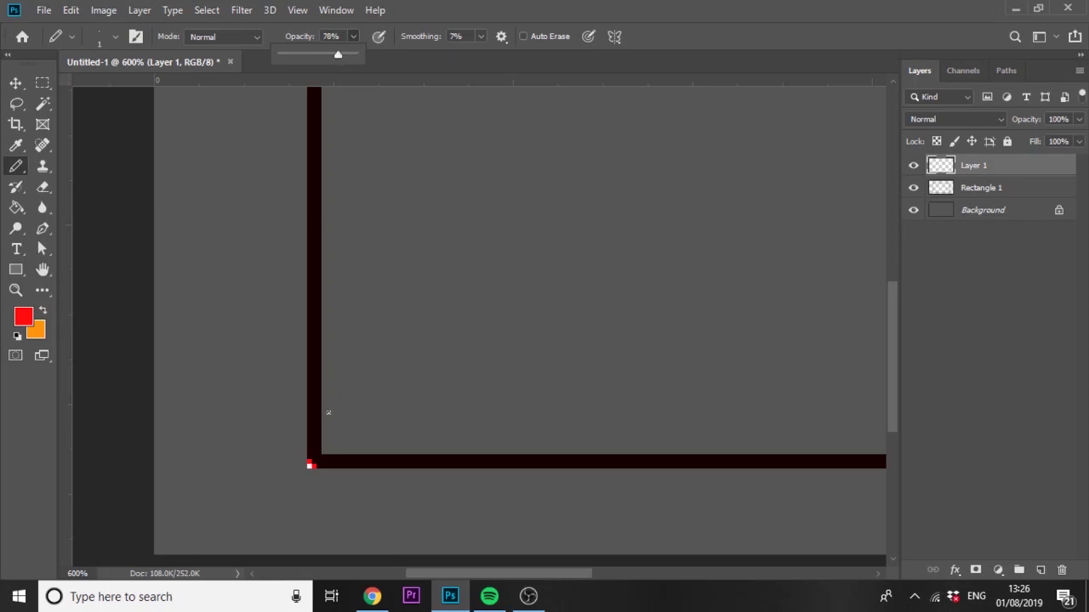
pyautogui.click(309, 455)
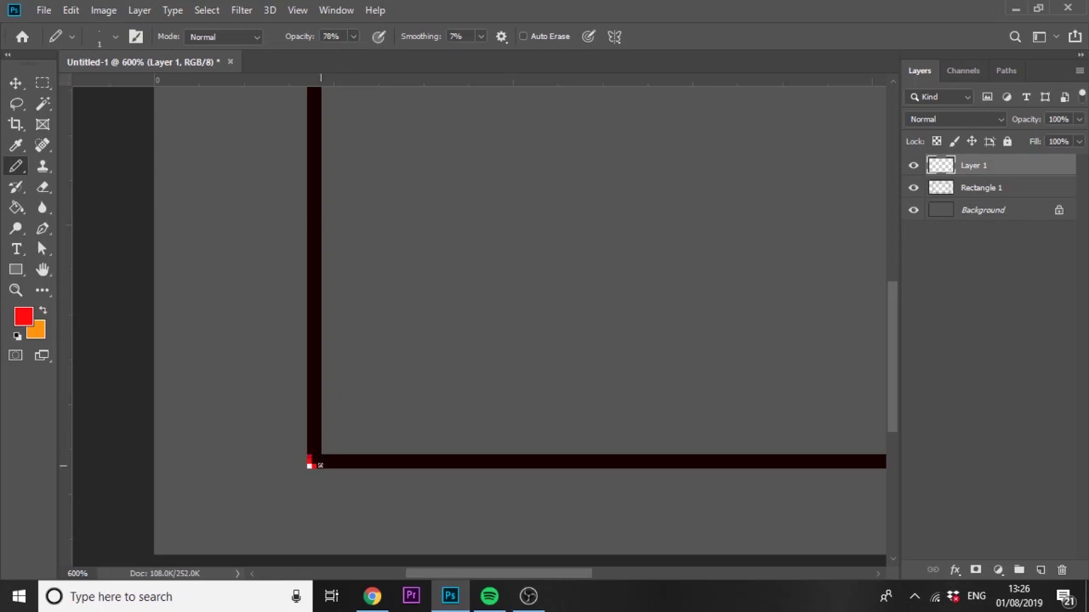
pyautogui.click(354, 39)
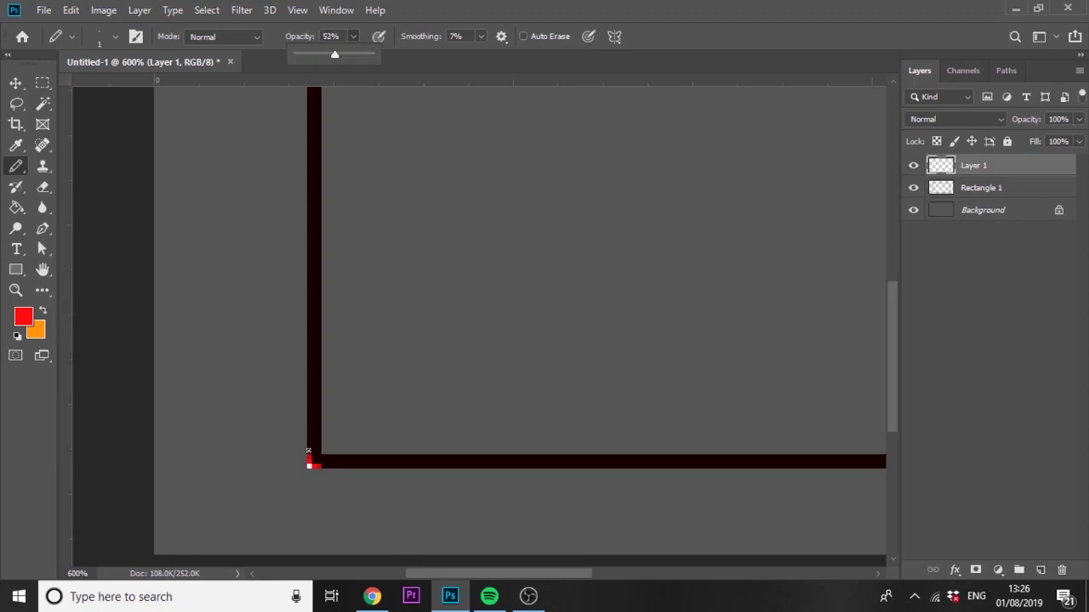
pyautogui.click(308, 451)
pyautogui.click(354, 37)
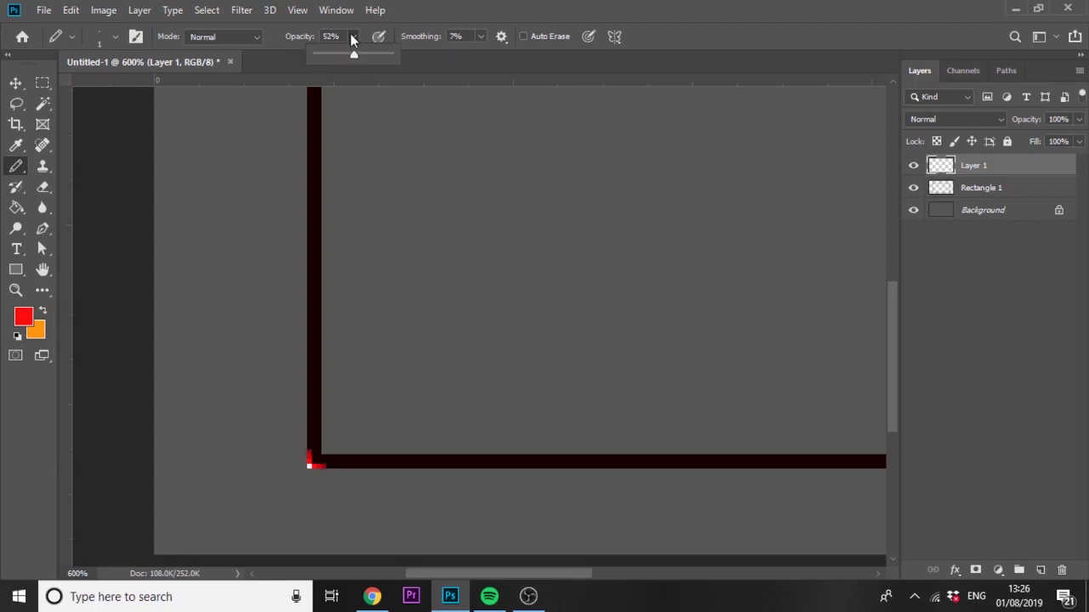
pyautogui.click(308, 445)
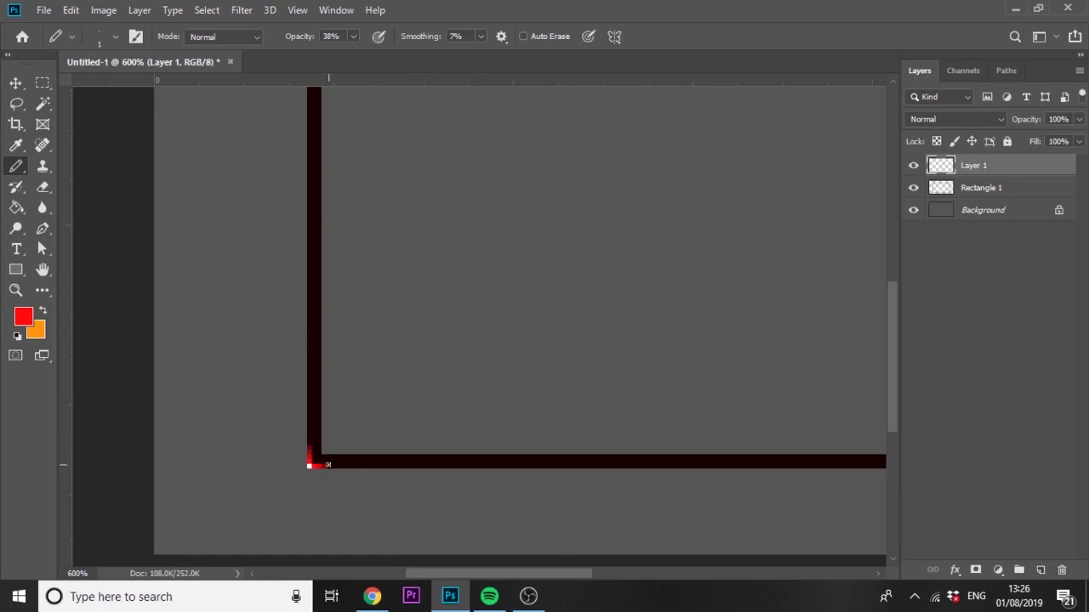
pyautogui.click(353, 36)
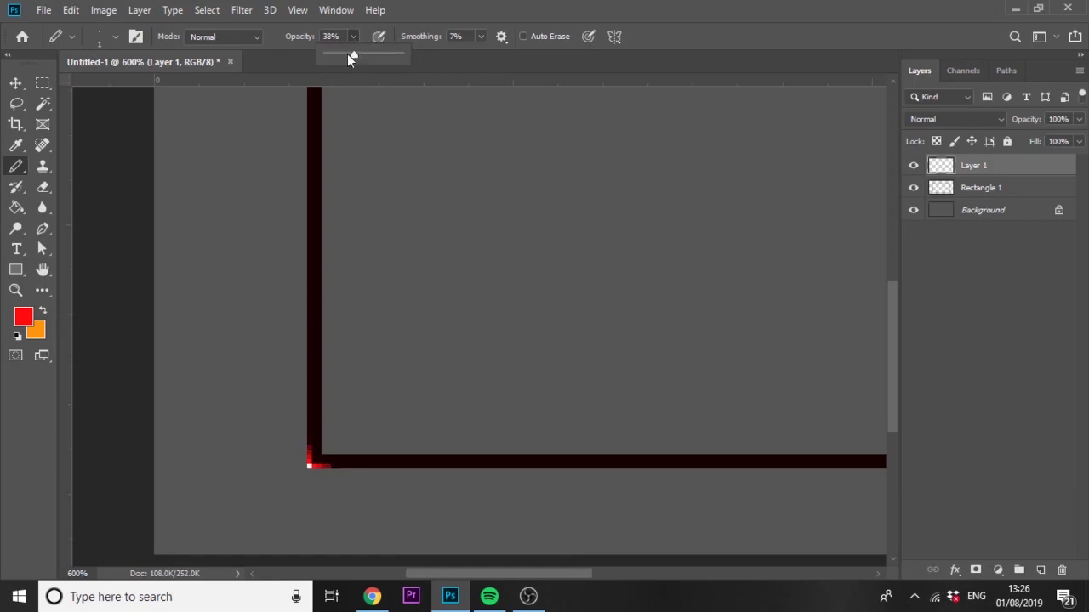
pyautogui.click(308, 441)
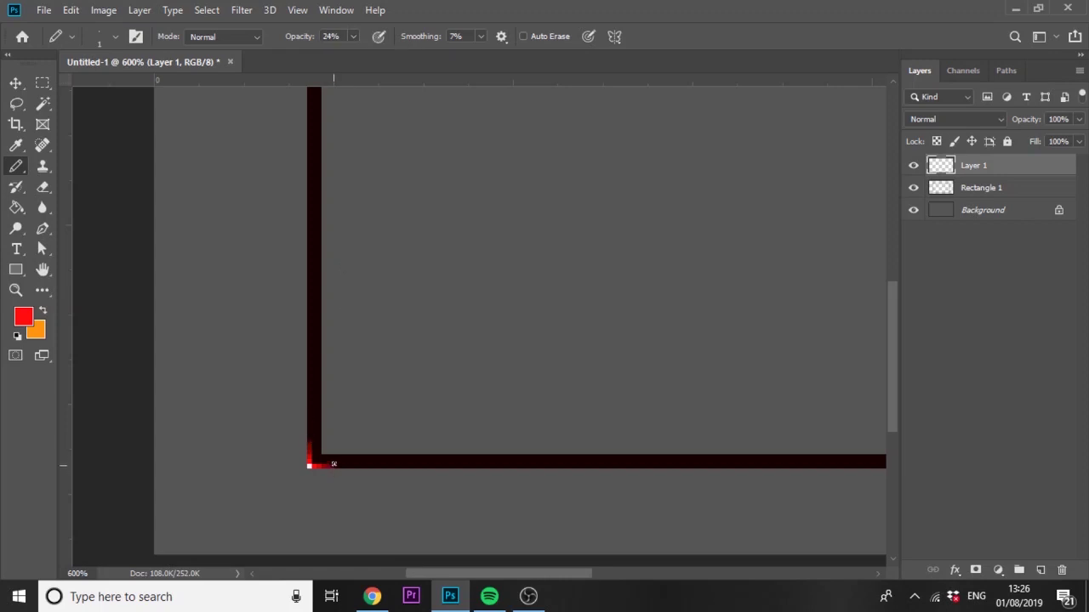
pyautogui.click(353, 36)
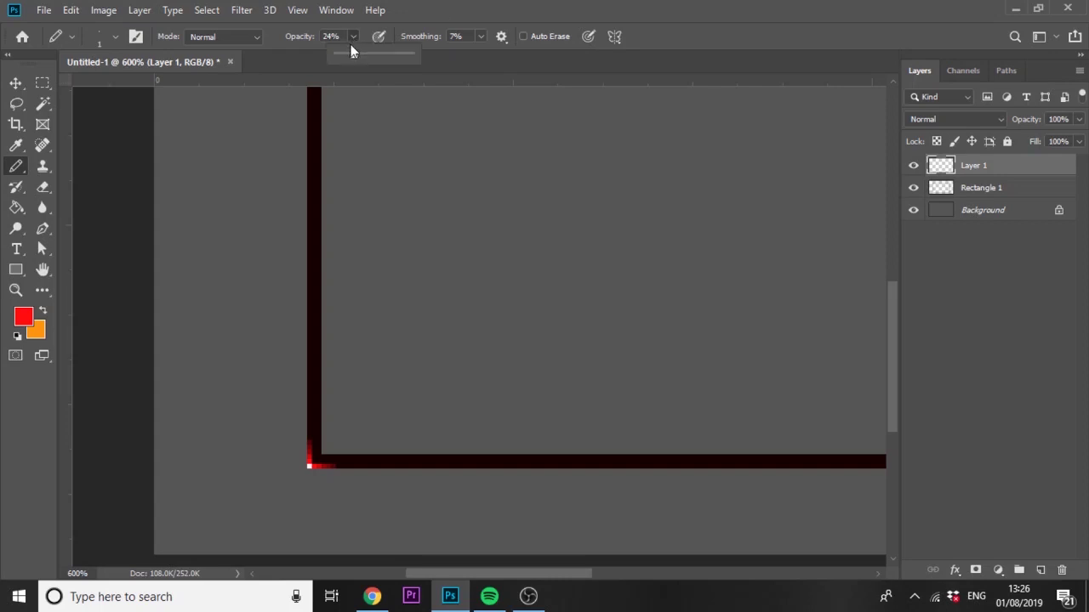
pyautogui.click(308, 435)
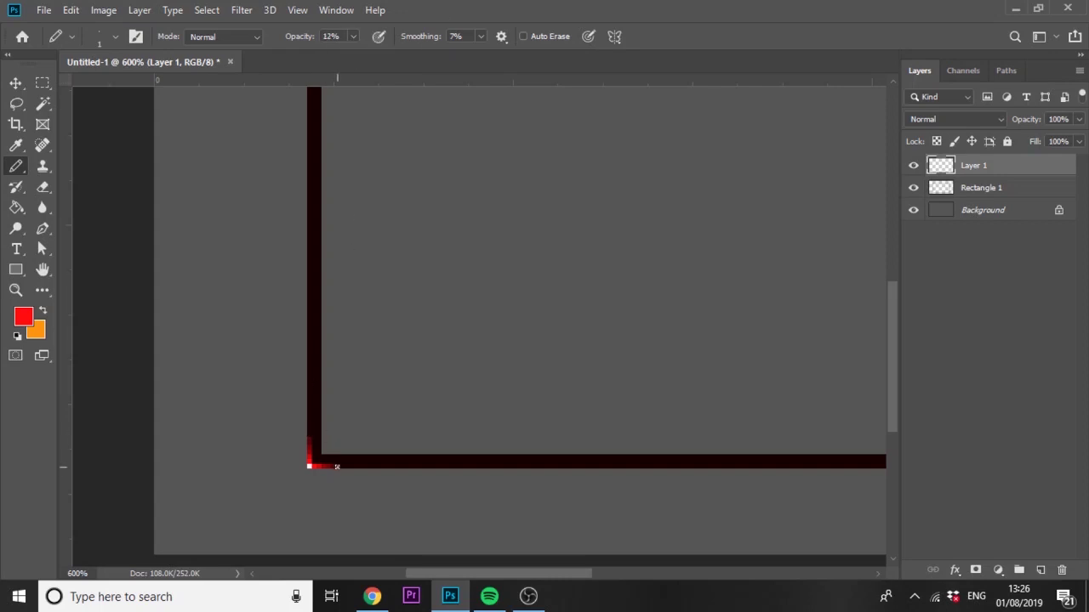
# - Duplicate the corner glow layer into Layer 1 copy with Ctrl+J
pyautogui.scroll(-3, 489, 372)
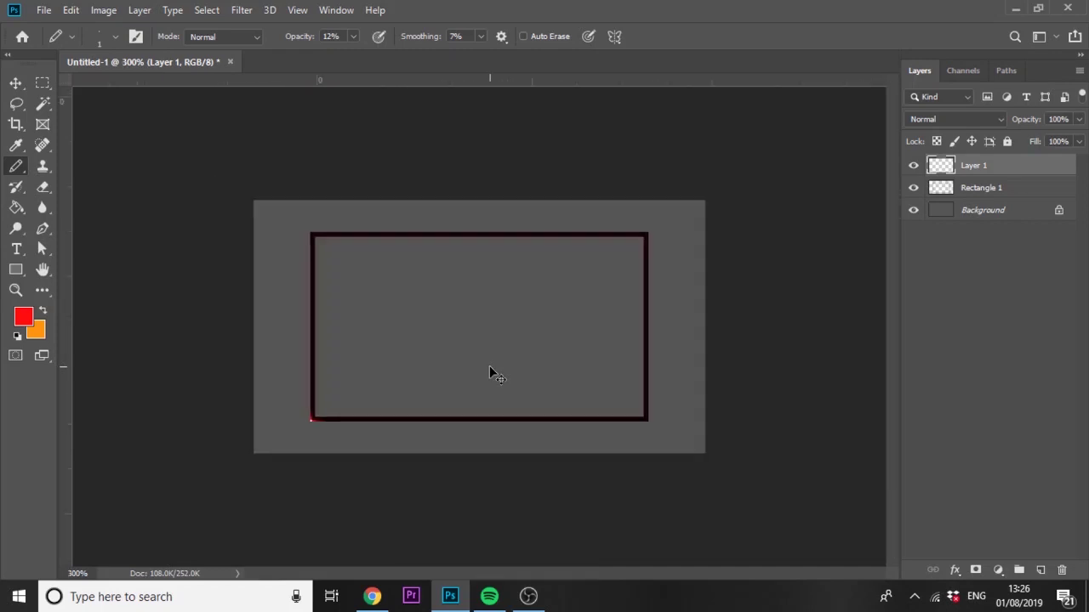
pyautogui.scroll(2, 489, 372)
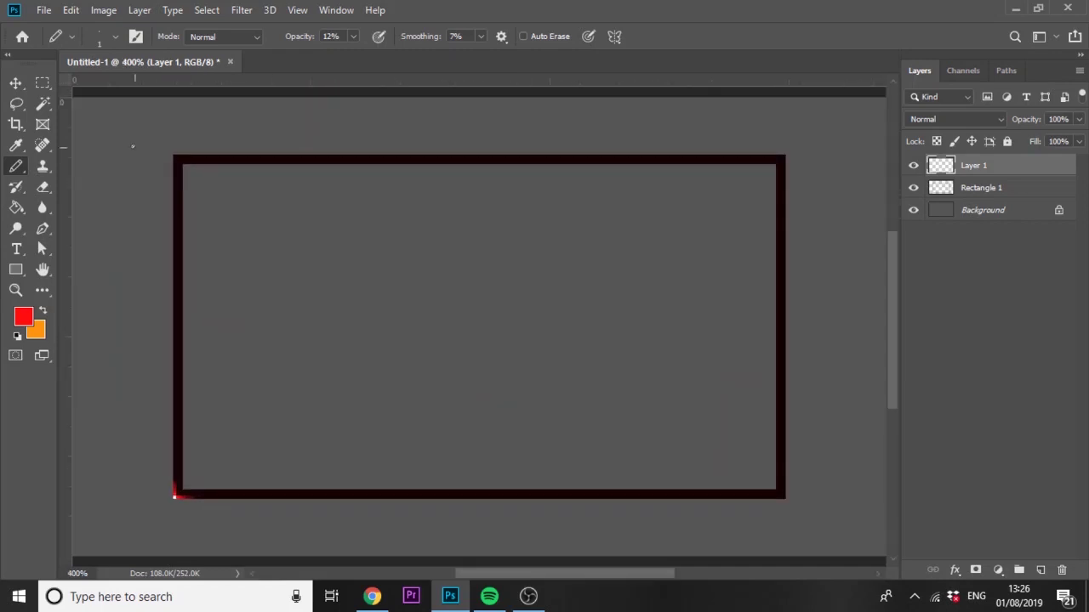
pyautogui.click(15, 83)
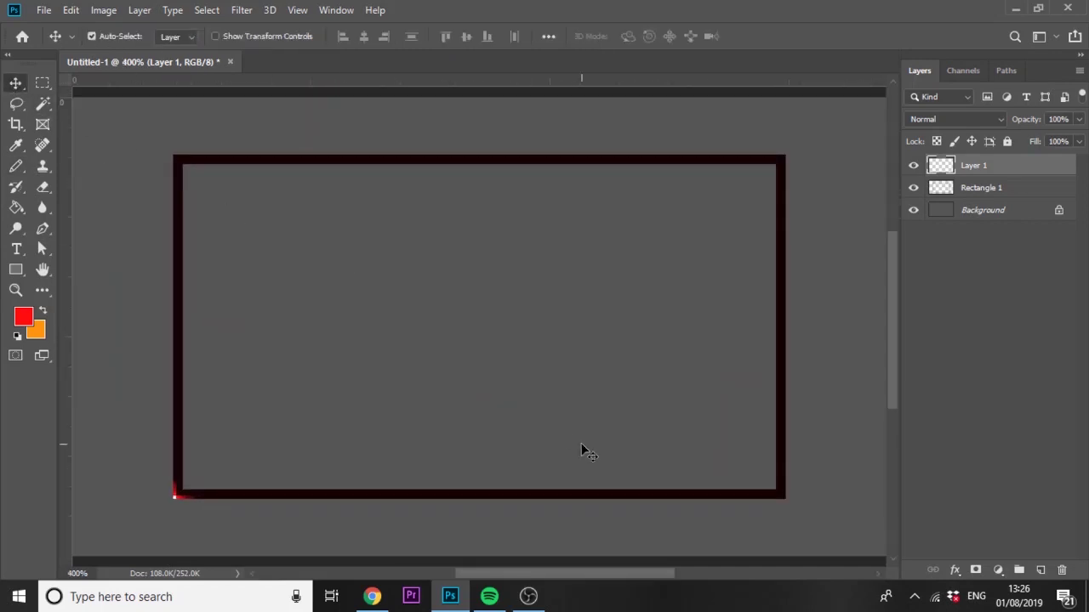
pyautogui.hotkey('ctrl', 'j')
# - Move the glow copy to the top-left corner and flip it vertically
pyautogui.moveTo(581, 452); pyautogui.dragTo(583, 449)
pyautogui.hotkey('ctrl', 't')
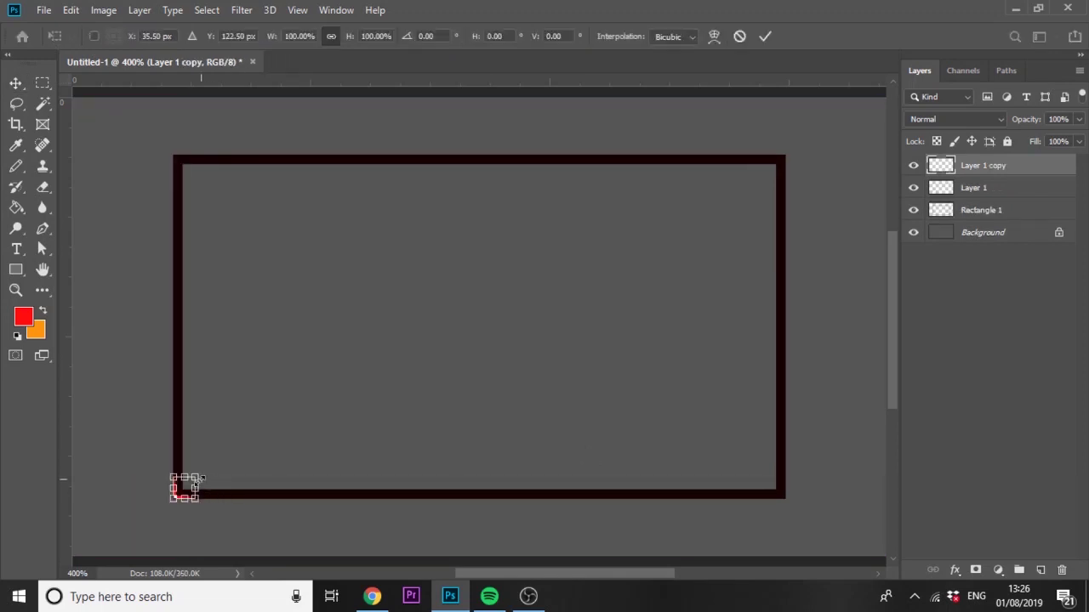
pyautogui.moveTo(184, 488); pyautogui.dragTo(181, 173)
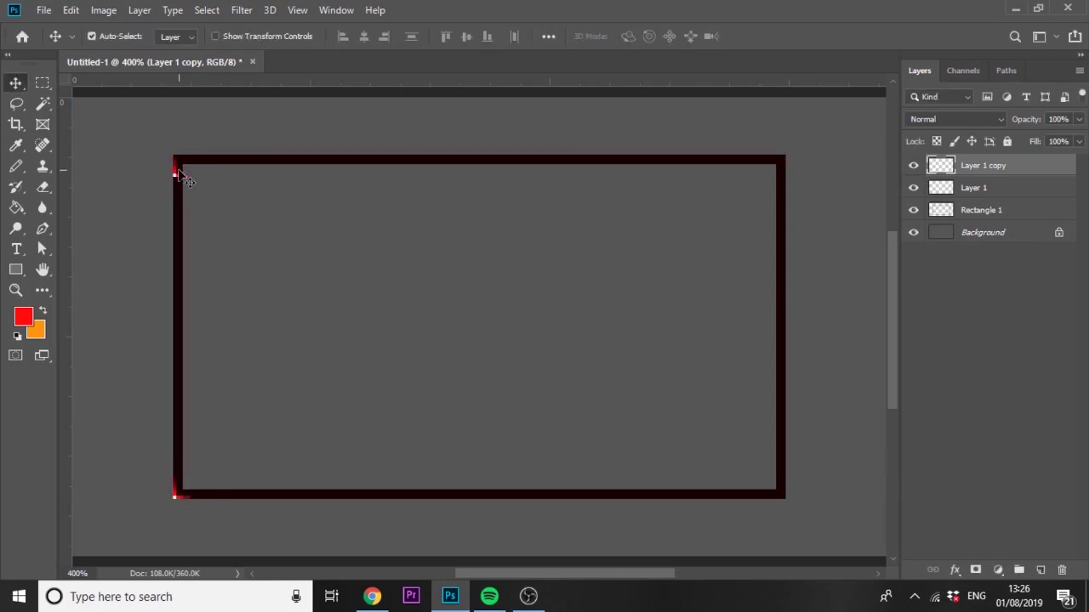
pyautogui.rightClick(180, 171)
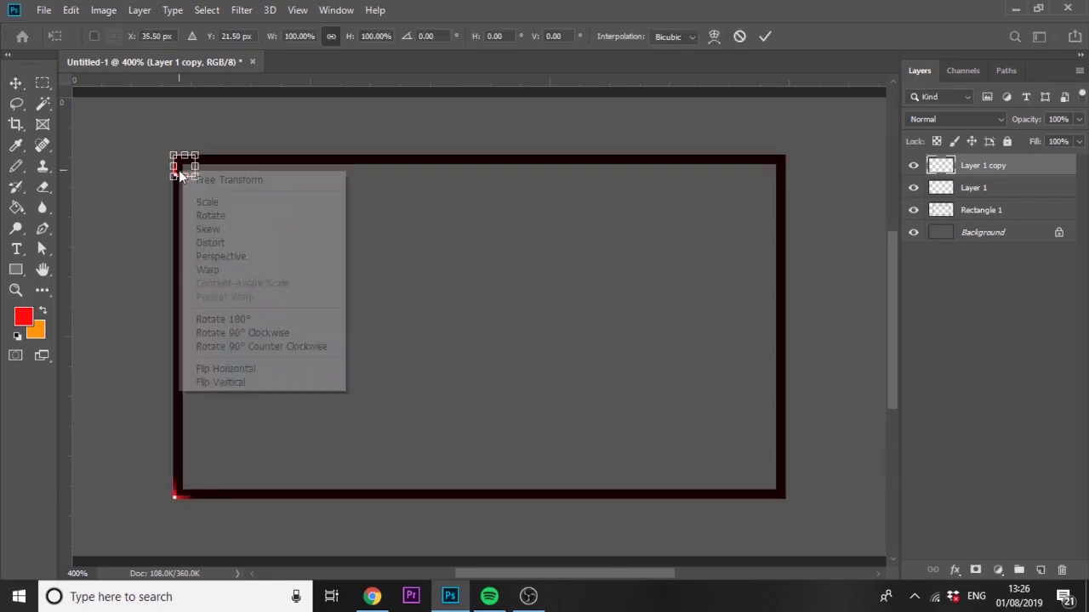
pyautogui.click(224, 383)
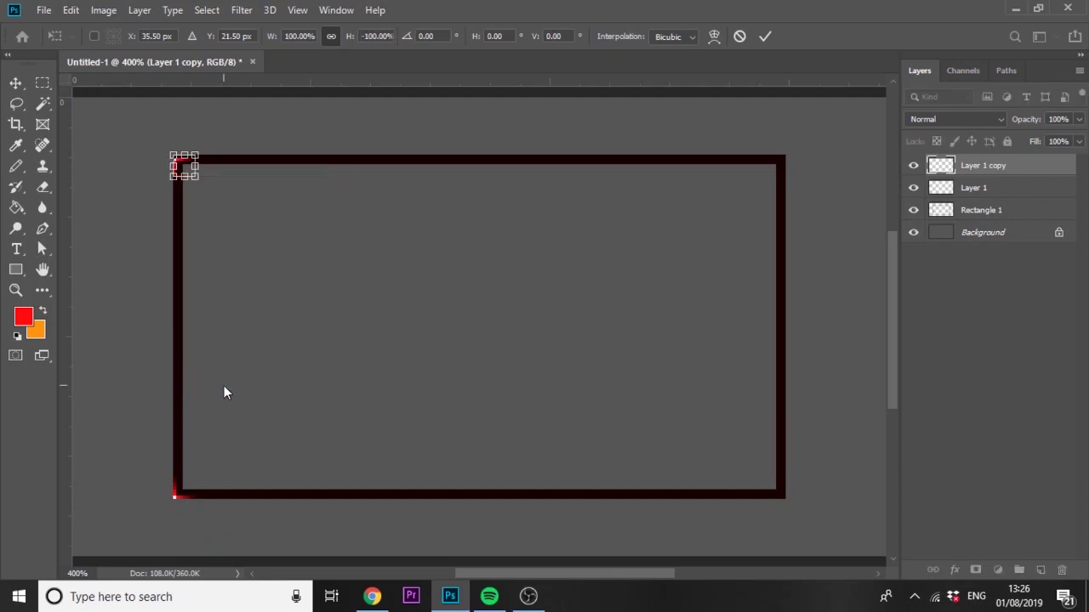
pyautogui.press('Return')
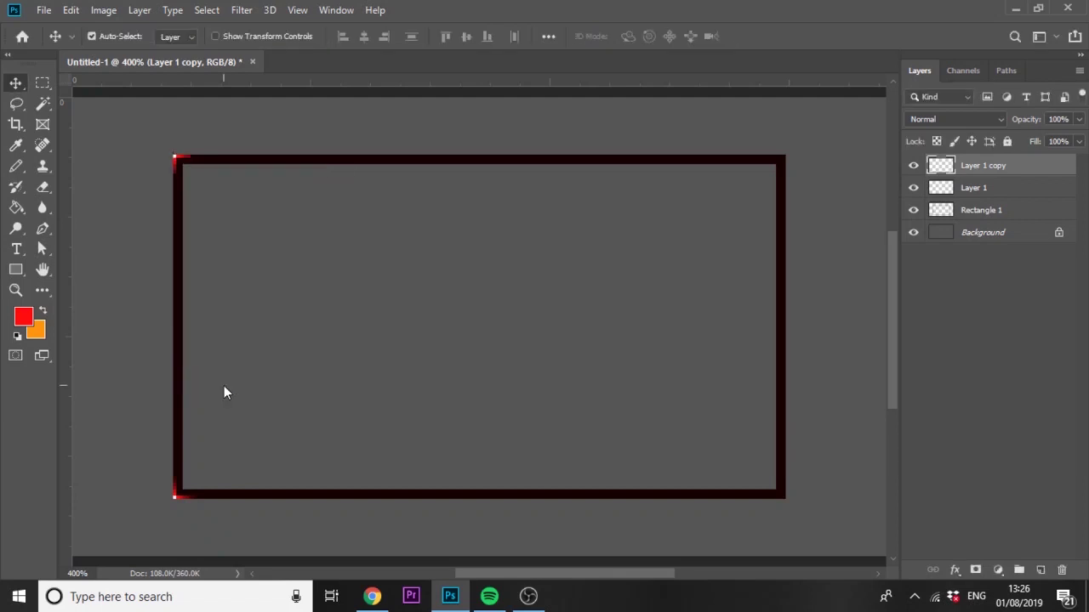
# - Merge both corner pieces into one left-edge layer, undoing a trial mirror to the right
pyautogui.keyDown('ctrl'); pyautogui.click(978, 189); pyautogui.keyUp('ctrl')
pyautogui.hotkey('ctrl', 'e')
pyautogui.hotkey('ctrl', 't')
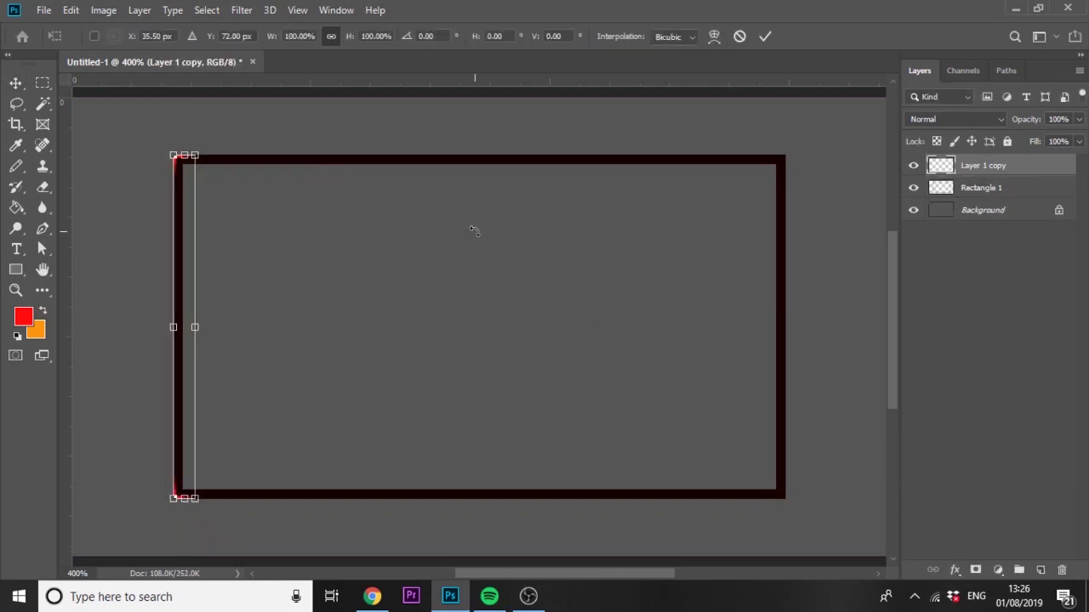
pyautogui.rightClick(185, 267)
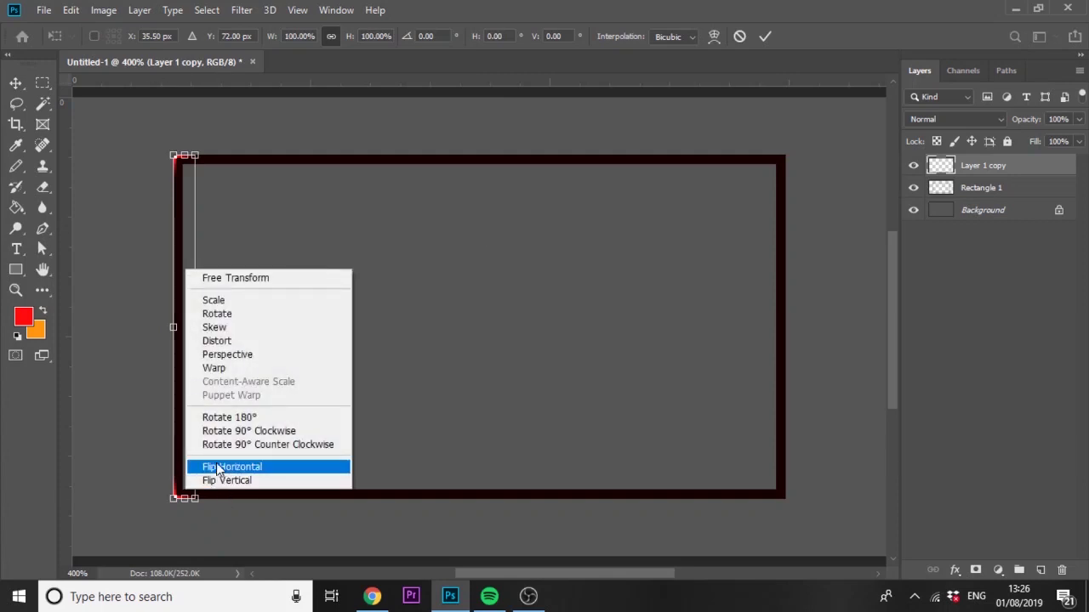
pyautogui.click(218, 467)
pyautogui.moveTo(188, 442); pyautogui.dragTo(779, 439)
pyautogui.press('Return')
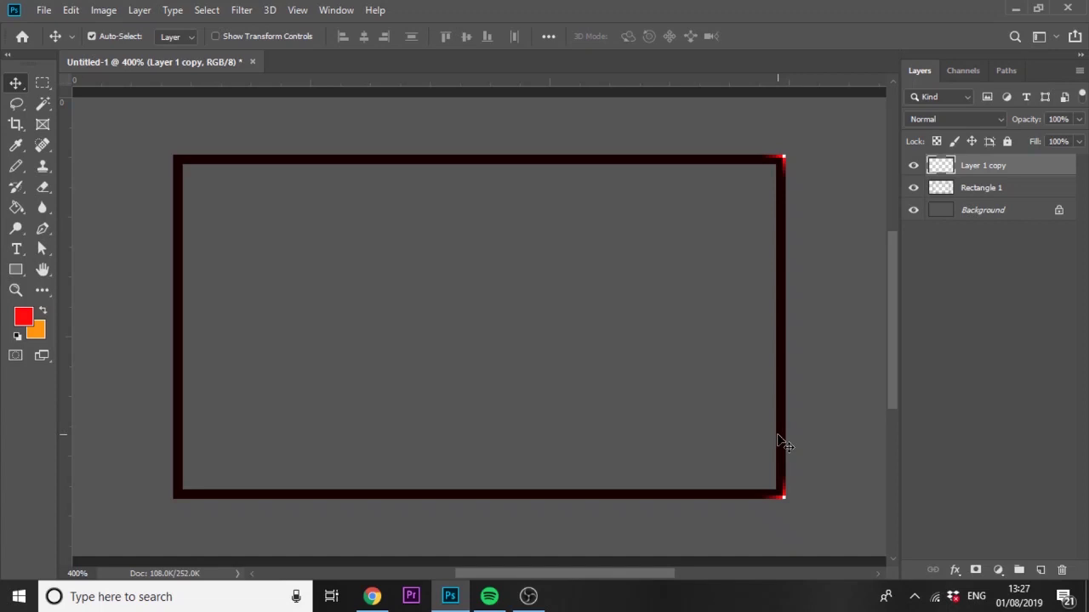
pyautogui.hotkey('ctrl', 'z')
# - Duplicate the left-edge piece, flip it horizontally, and place it on the frame's right edge
pyautogui.hotkey('ctrl', 'j')
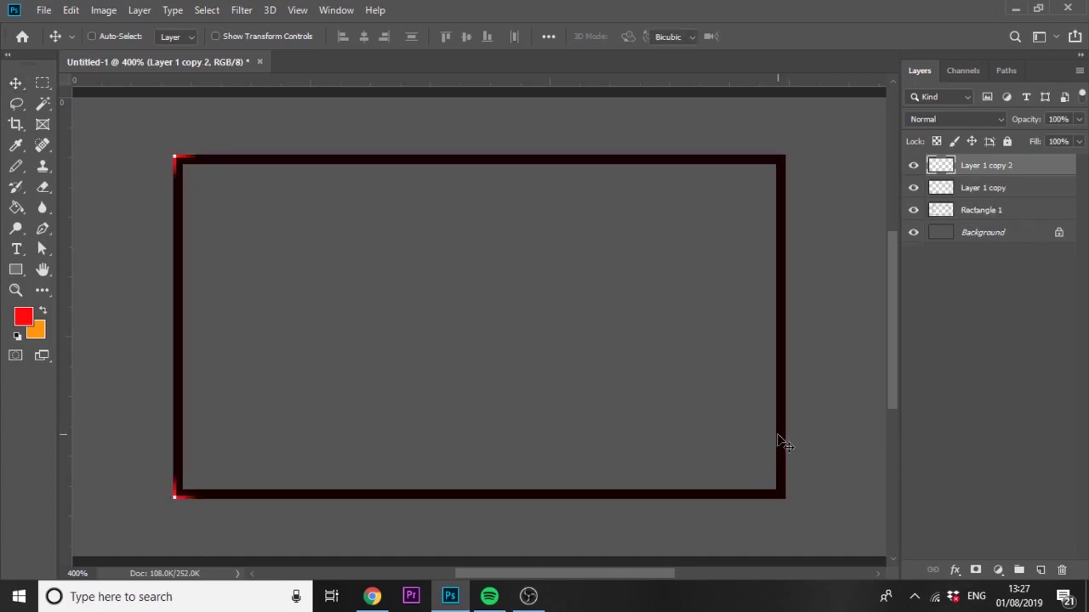
pyautogui.hotkey('ctrl', 't')
pyautogui.rightClick(224, 411)
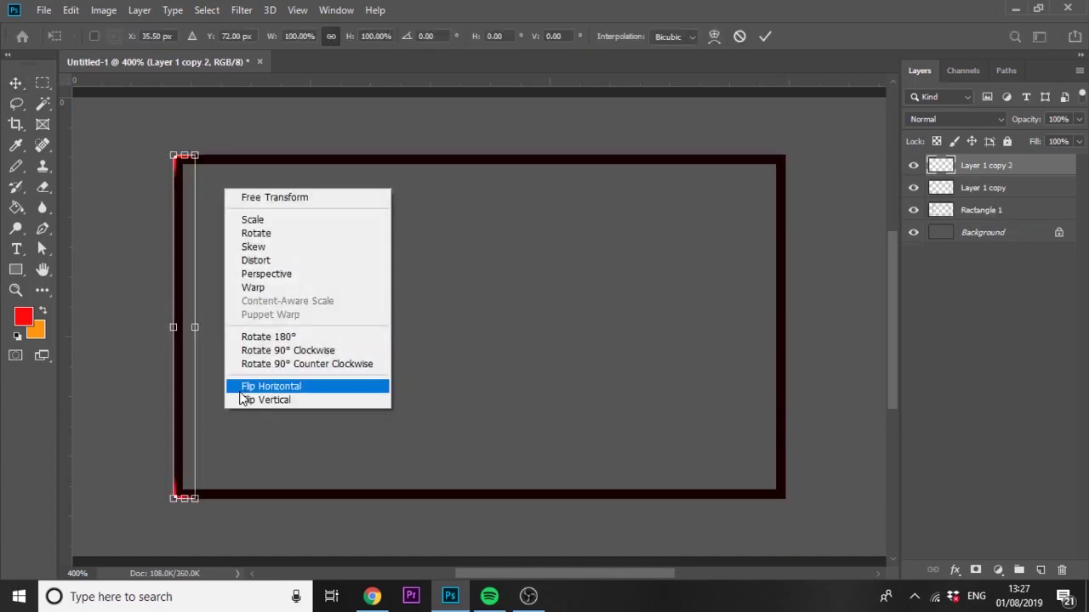
pyautogui.click(245, 382)
pyautogui.moveTo(283, 400); pyautogui.dragTo(785, 397)
pyautogui.press('Return')
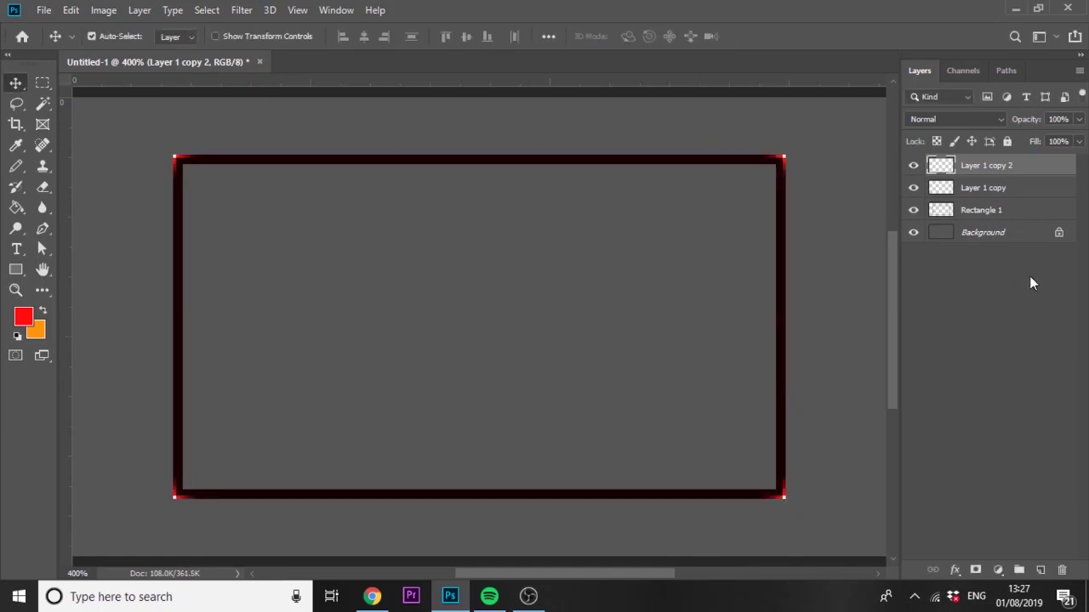
# - Merge the frame and edge pieces into one layer and add a new layer clipped to it
pyautogui.keyDown('shift'); pyautogui.click(1010, 213); pyautogui.keyUp('shift')
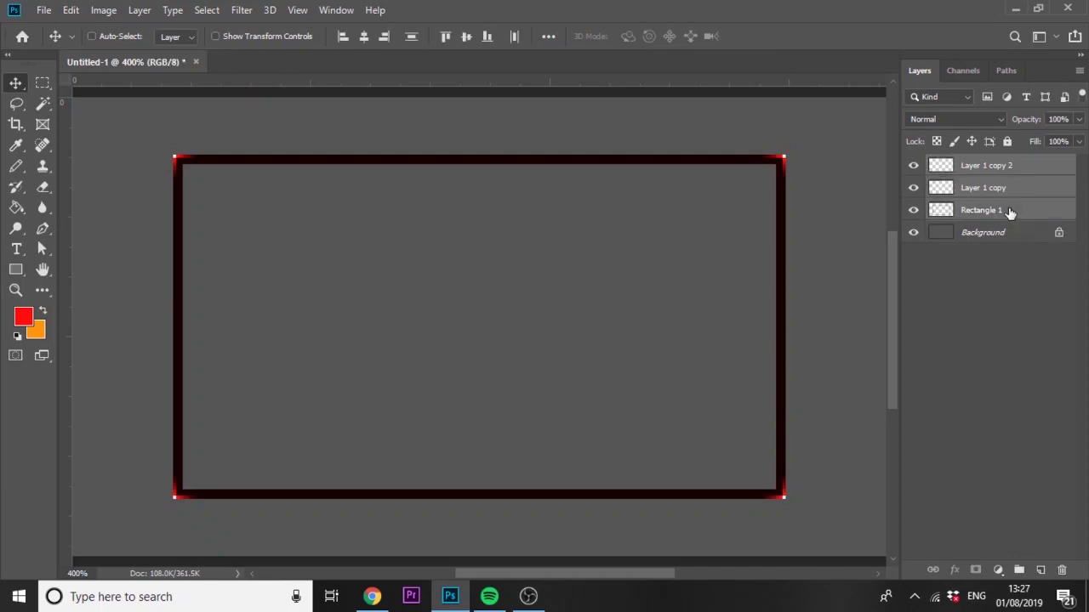
pyautogui.hotkey('ctrl', 'e')
pyautogui.click(1040, 569)
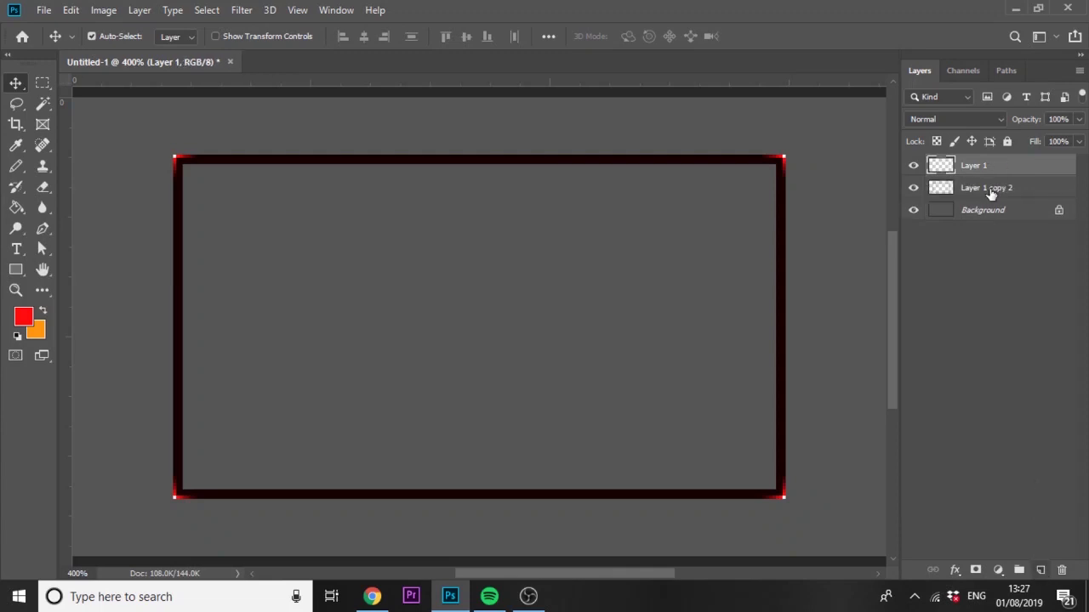
pyautogui.rightClick(986, 175)
pyautogui.click(851, 305)
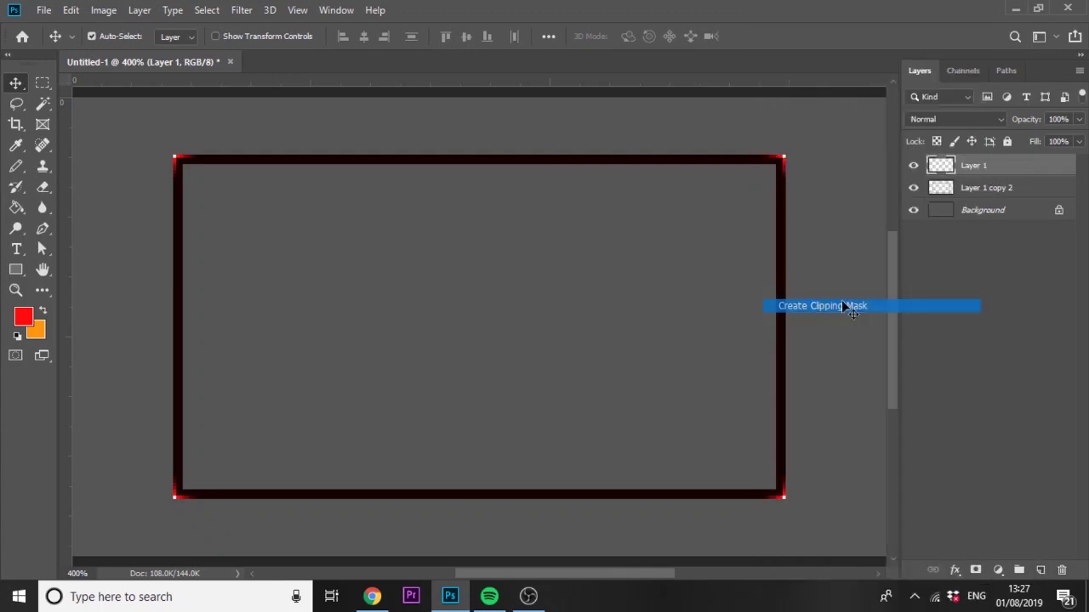
# - Paint soft red 30 px brush glows on all four frame corners and set the layer to Screen
pyautogui.click(13, 169)
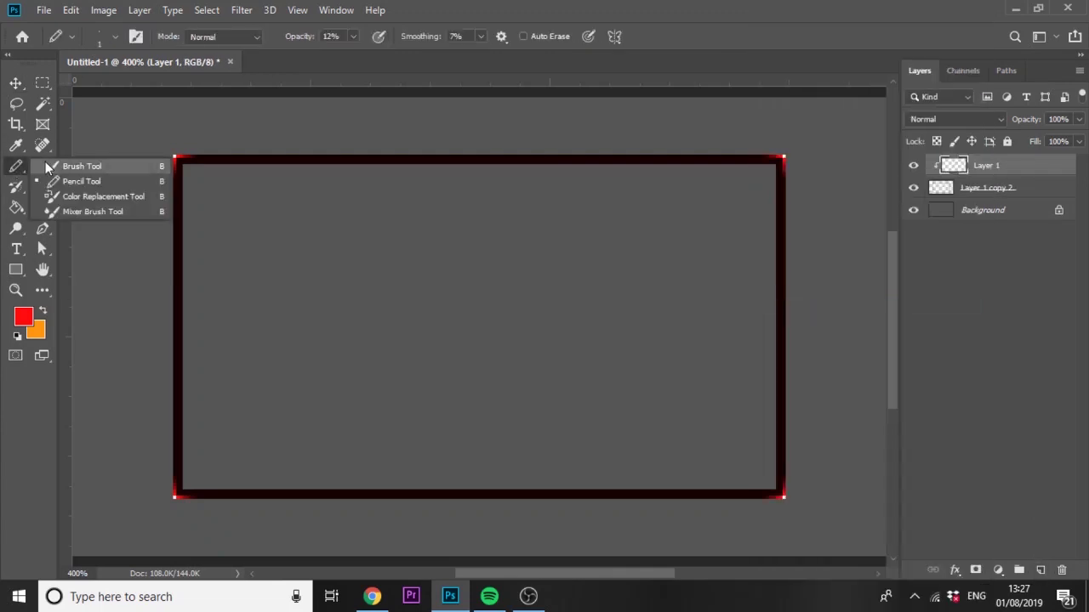
pyautogui.click(47, 165)
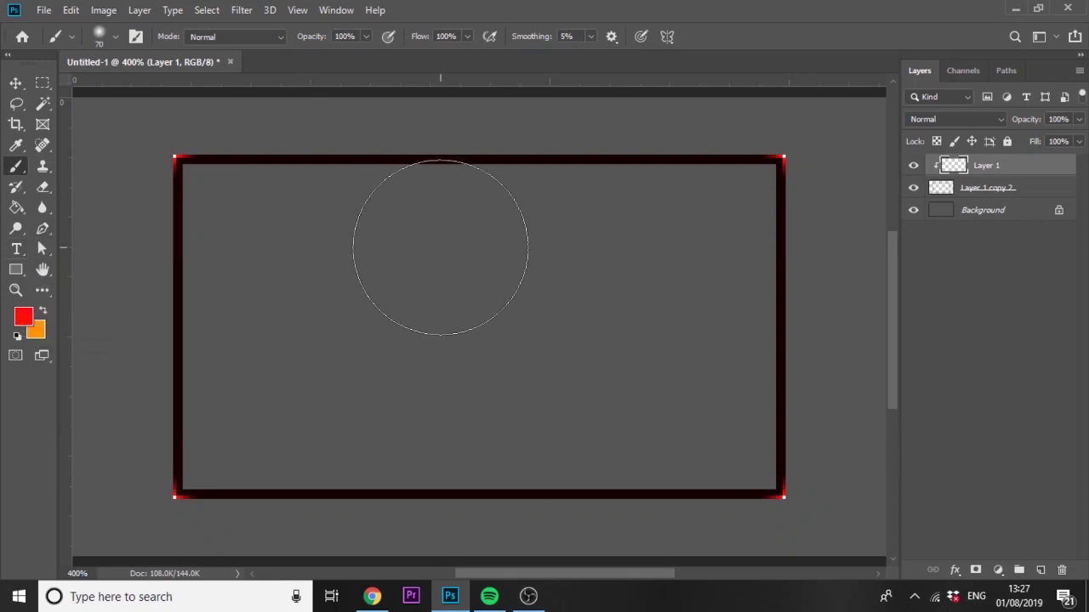
pyautogui.moveTo(442, 250); pyautogui.dragTo(404, 246)
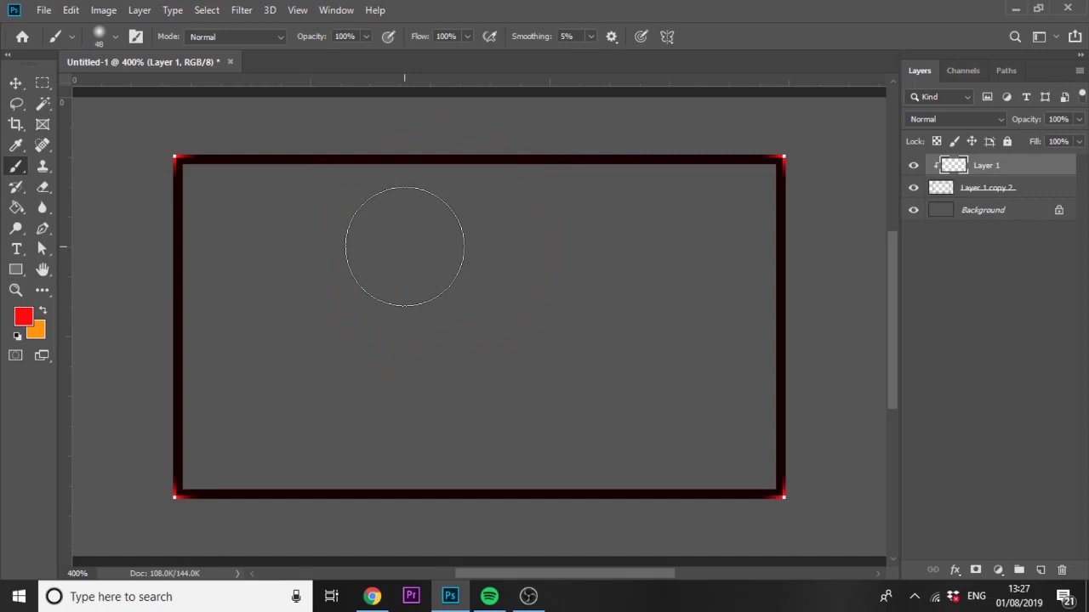
pyautogui.moveTo(757, 176); pyautogui.dragTo(730, 181)
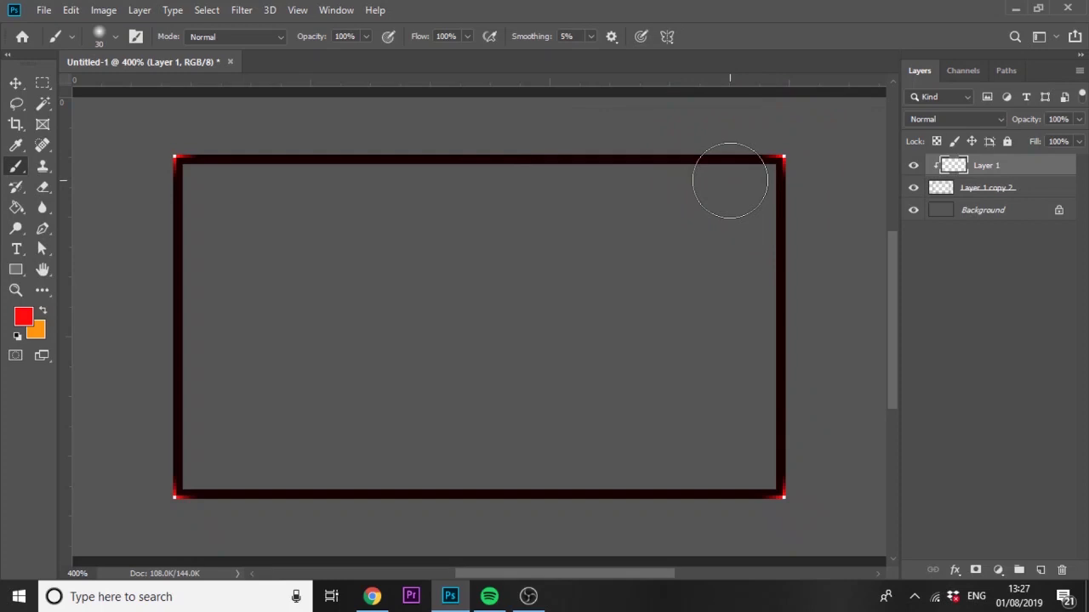
pyautogui.click(168, 503)
pyautogui.click(170, 143)
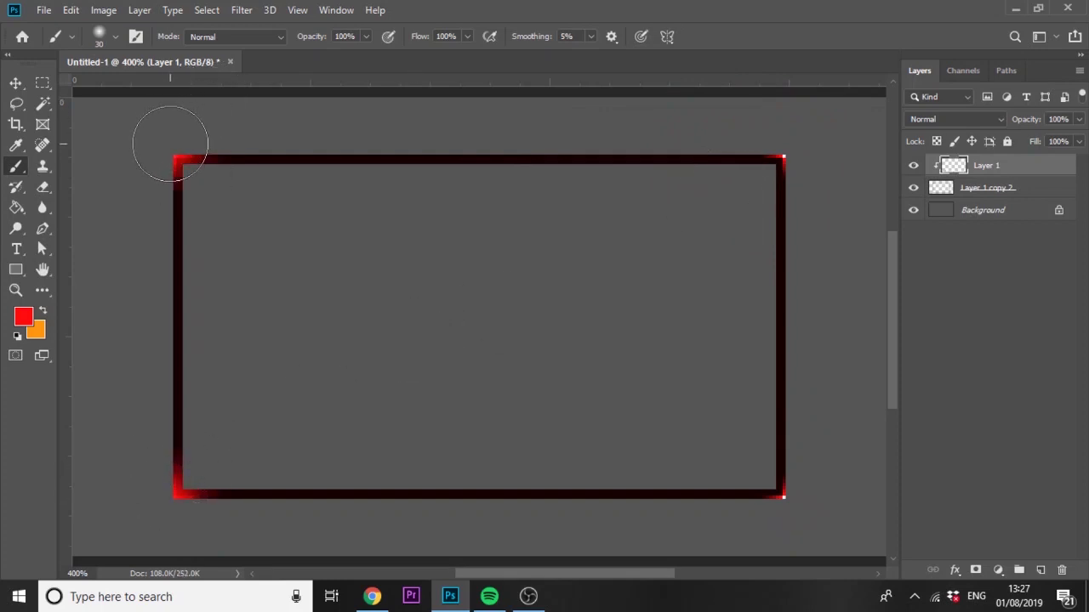
pyautogui.click(778, 159)
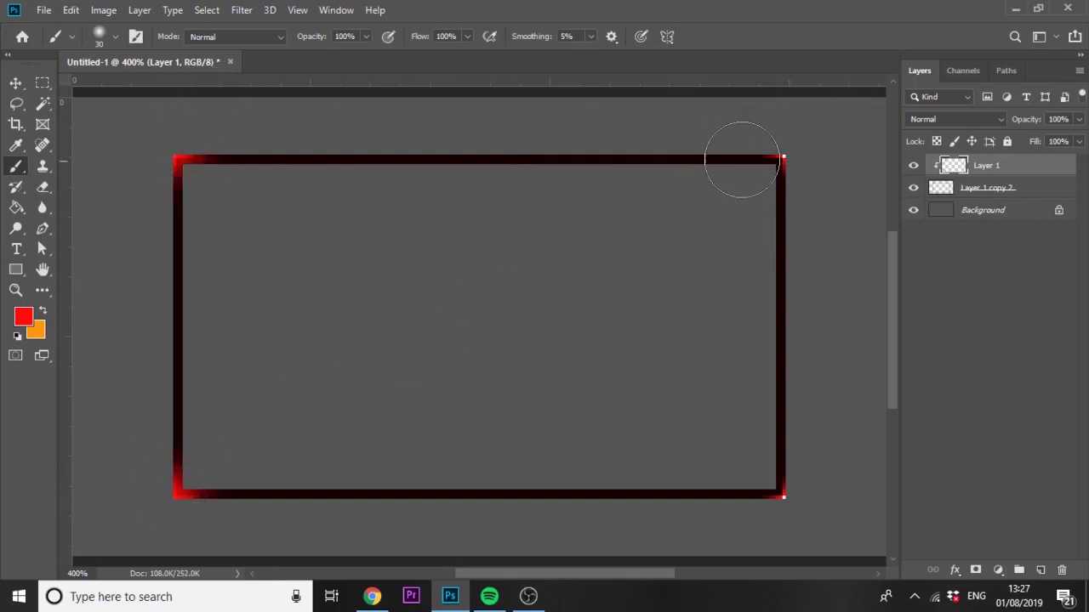
pyautogui.click(787, 504)
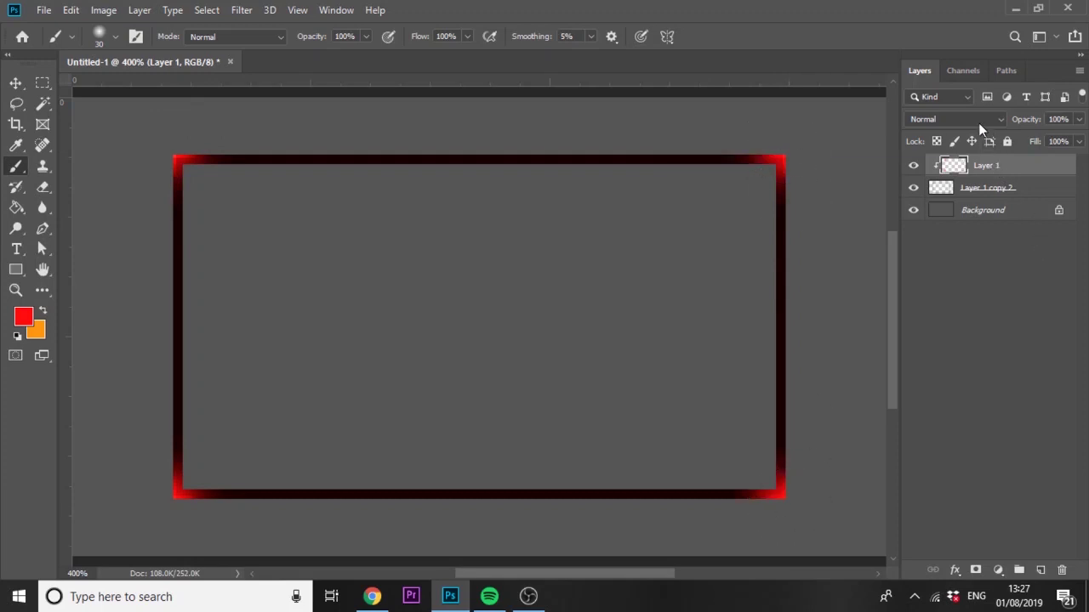
pyautogui.click(979, 123)
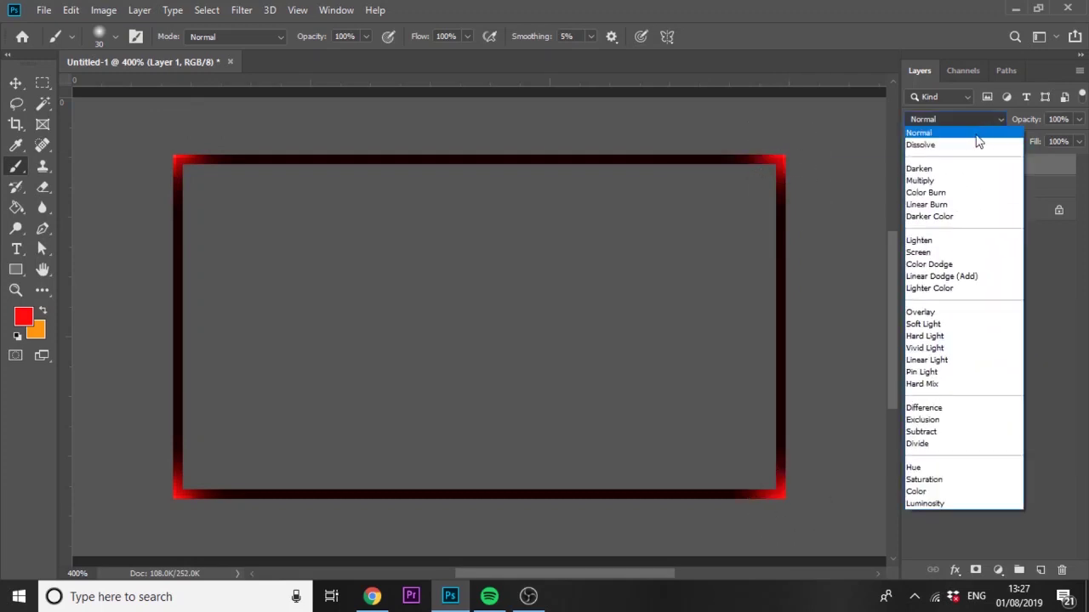
pyautogui.click(944, 254)
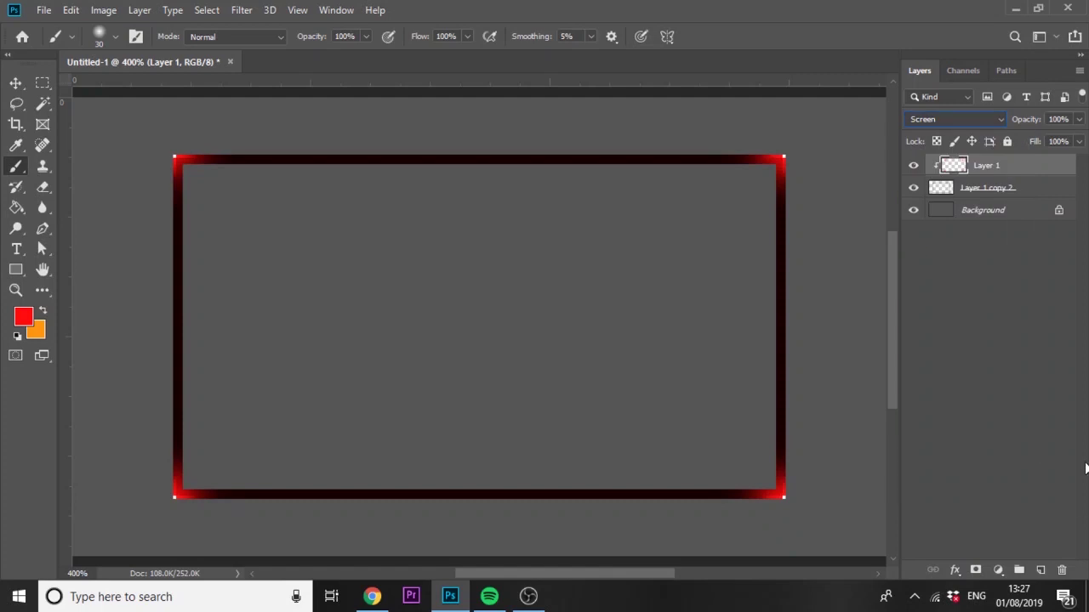
# - Add a new layer clipped to the merged frame and set the foreground colour to white
pyautogui.click(1039, 192)
pyautogui.click(1039, 569)
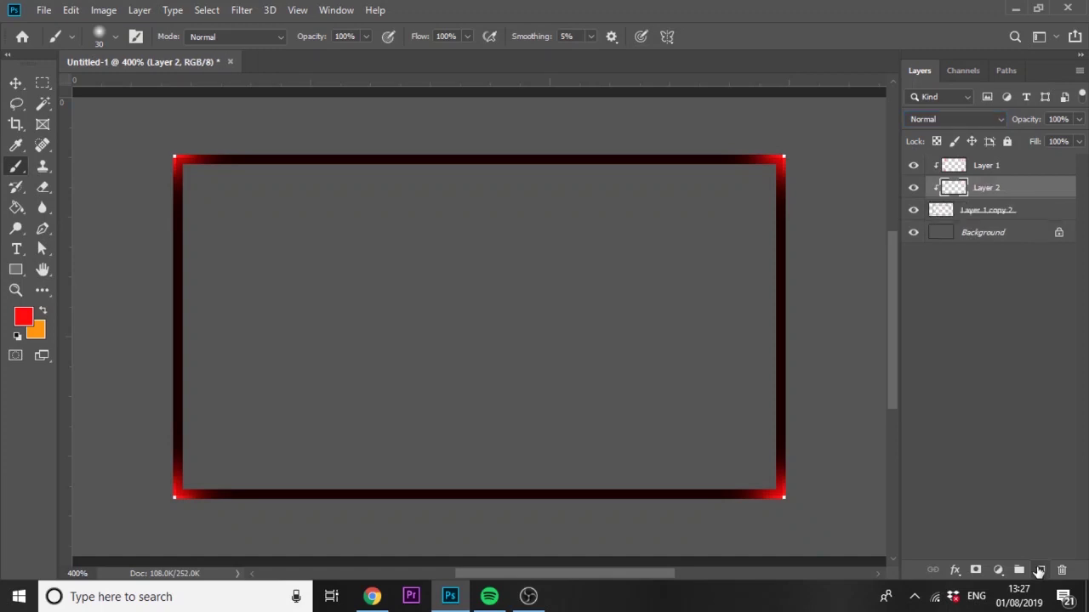
pyautogui.keyDown('alt'); pyautogui.click(972, 199); pyautogui.keyUp('alt')
pyautogui.click(23, 316)
pyautogui.moveTo(704, 334)
pyautogui.mouseDown()
pyautogui.moveTo(695, 316)
pyautogui.moveTo(554, 246)
pyautogui.mouseUp()
pyautogui.press('Return')
# - Paint white highlights with a 56 px brush on the left, top, bottom and right borders
pyautogui.press('b')
pyautogui.moveTo(194, 330); pyautogui.dragTo(238, 316)
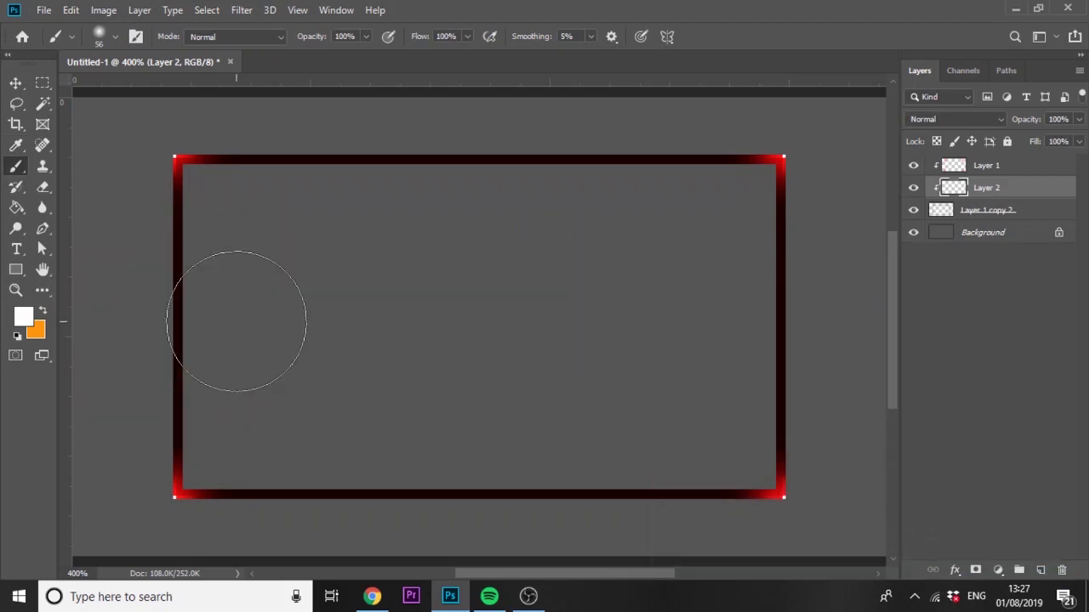
pyautogui.click(179, 304)
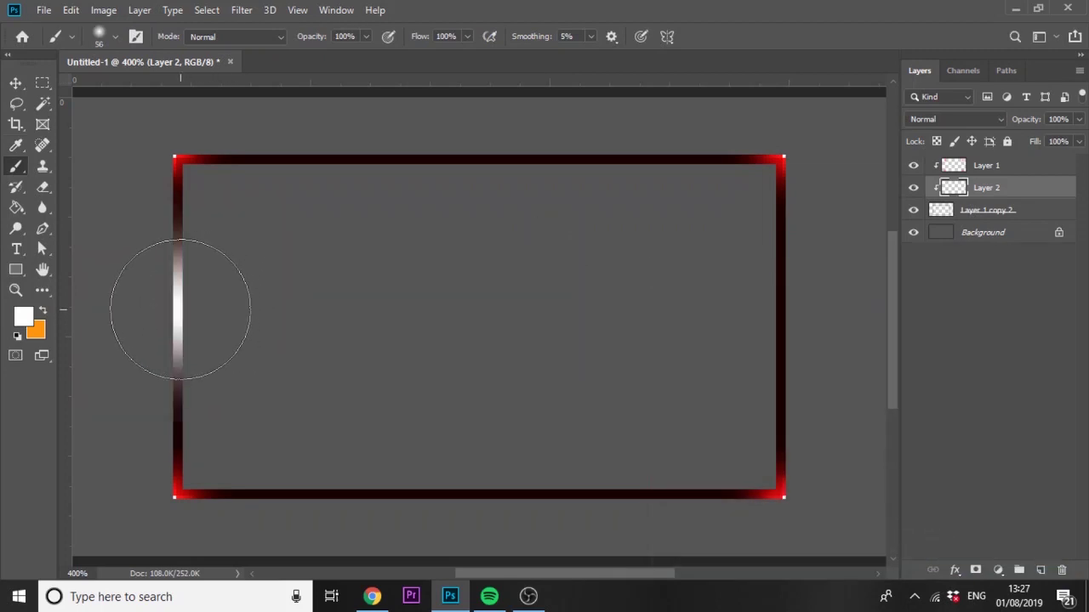
pyautogui.click(483, 159)
pyautogui.click(492, 492)
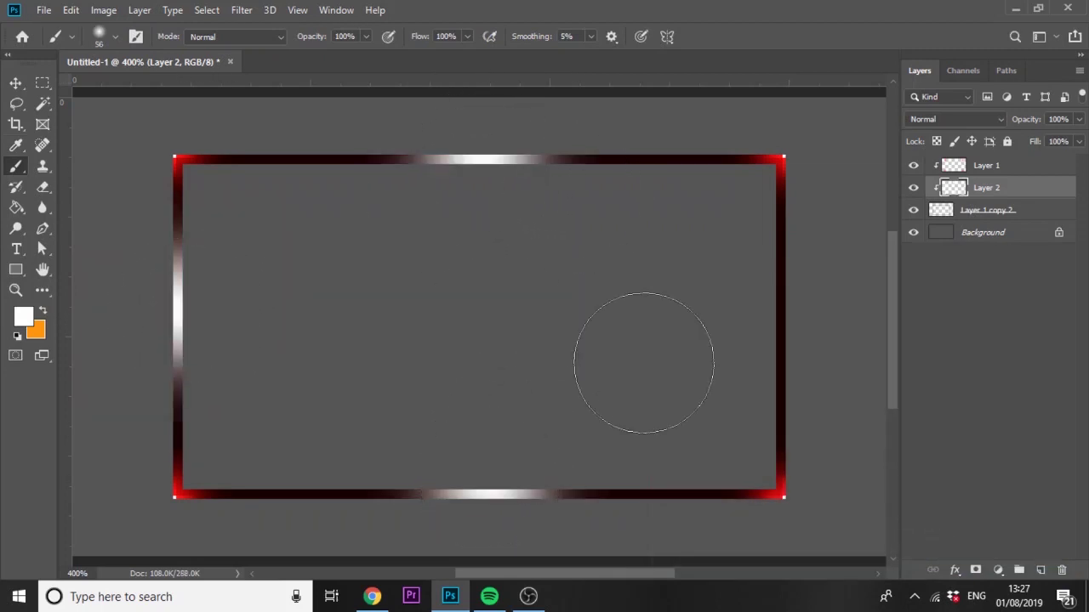
pyautogui.click(780, 322)
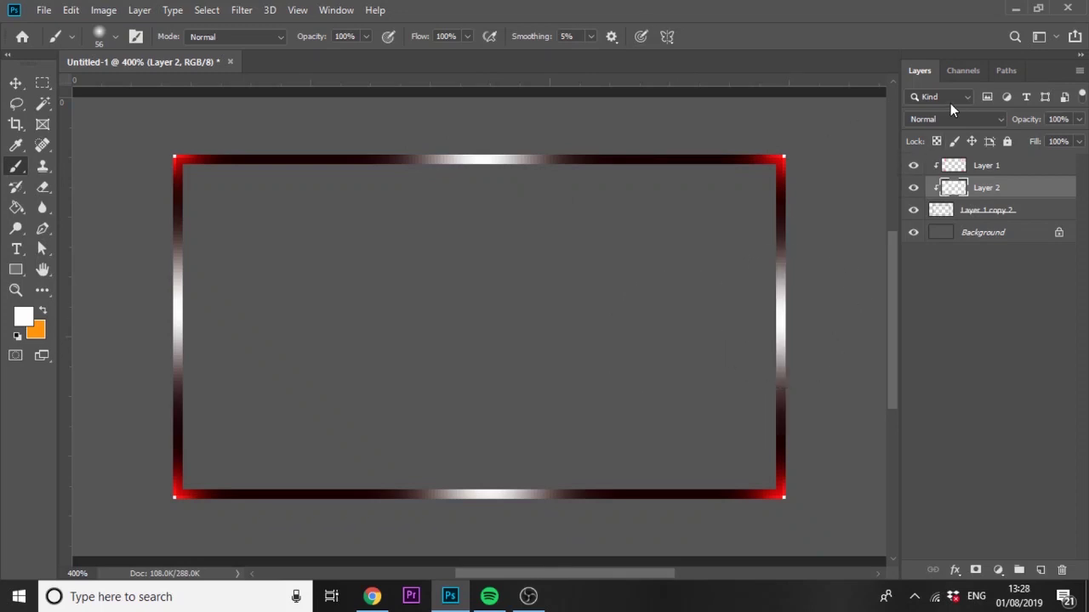
# - Set the highlight layer to Overlay, then duplicate it and clip Layer 2 copy to the frame
pyautogui.click(950, 99)
pyautogui.click(949, 98)
pyautogui.click(953, 120)
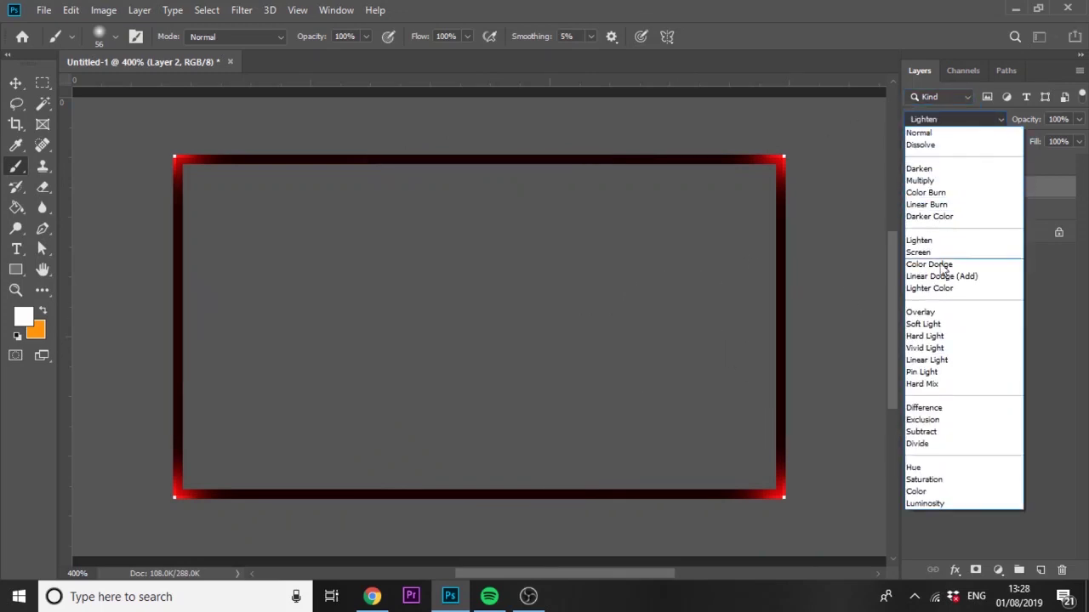
pyautogui.click(930, 313)
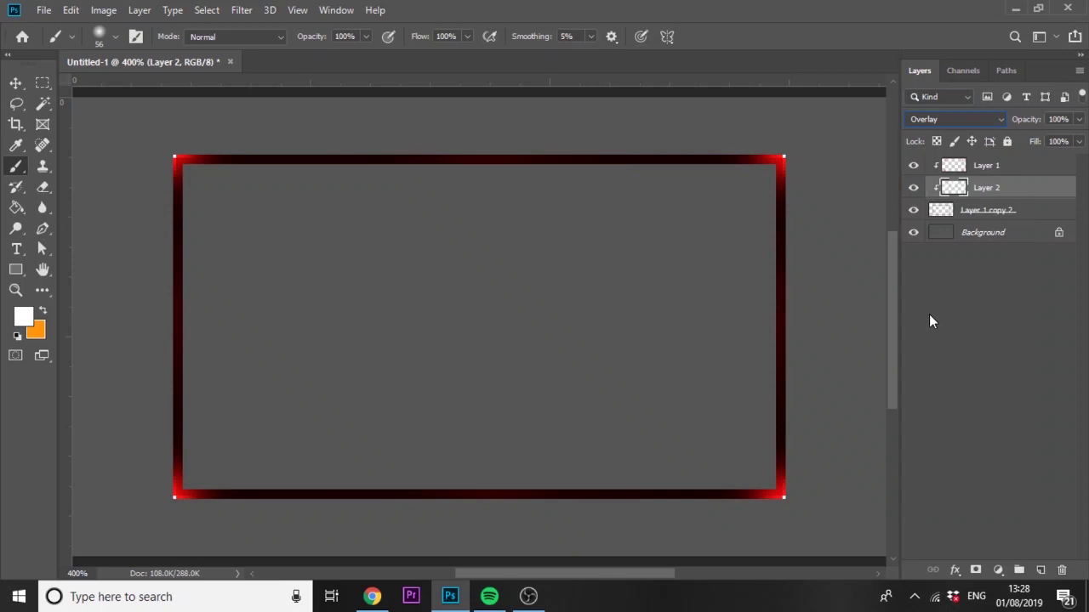
pyautogui.hotkey('ctrl', 'j')
pyautogui.rightClick(990, 199)
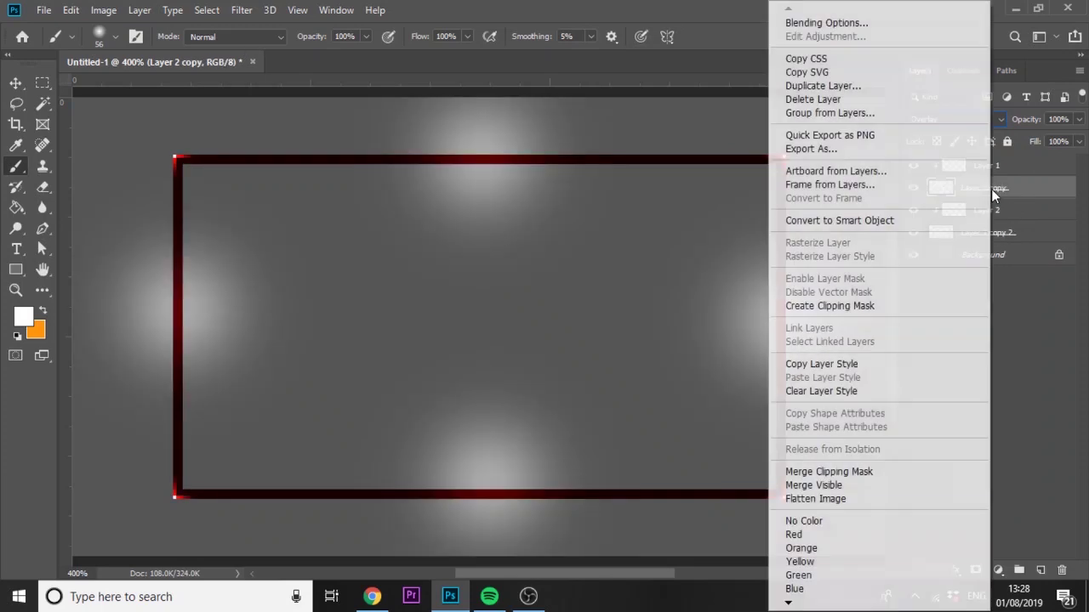
pyautogui.click(843, 305)
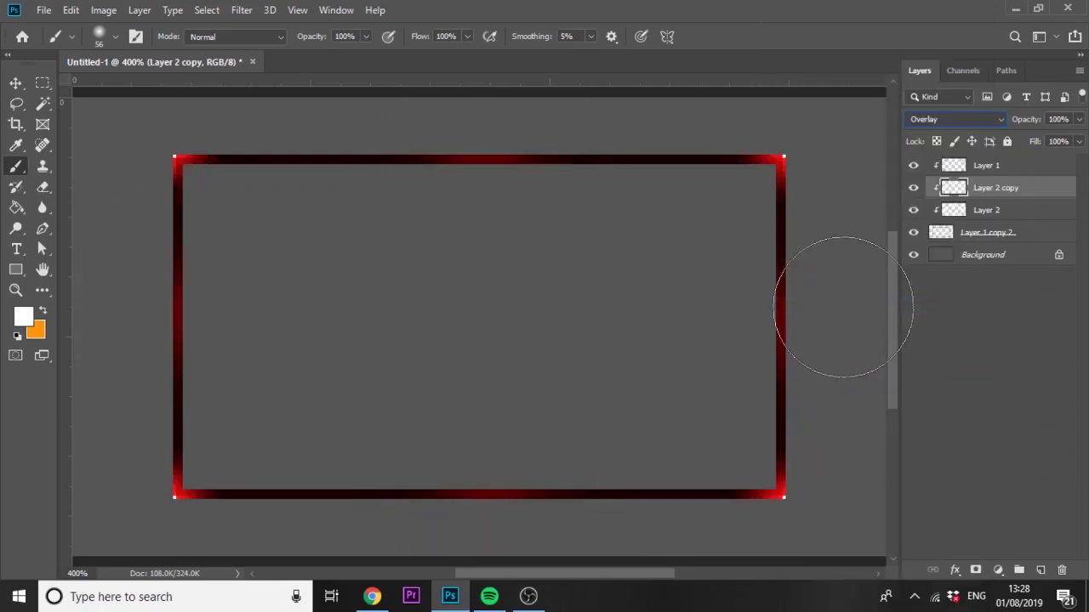
# - Zoom in and pan the view toward the frame's bottom-left corner
pyautogui.hotkey('ctrl', '-')
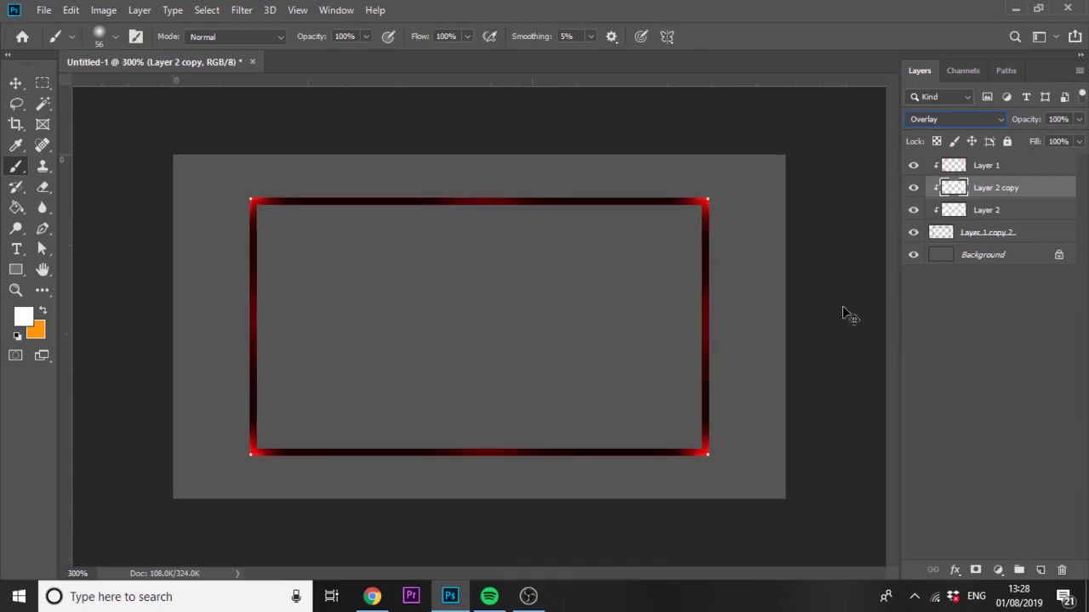
pyautogui.hotkey('ctrl', '+')
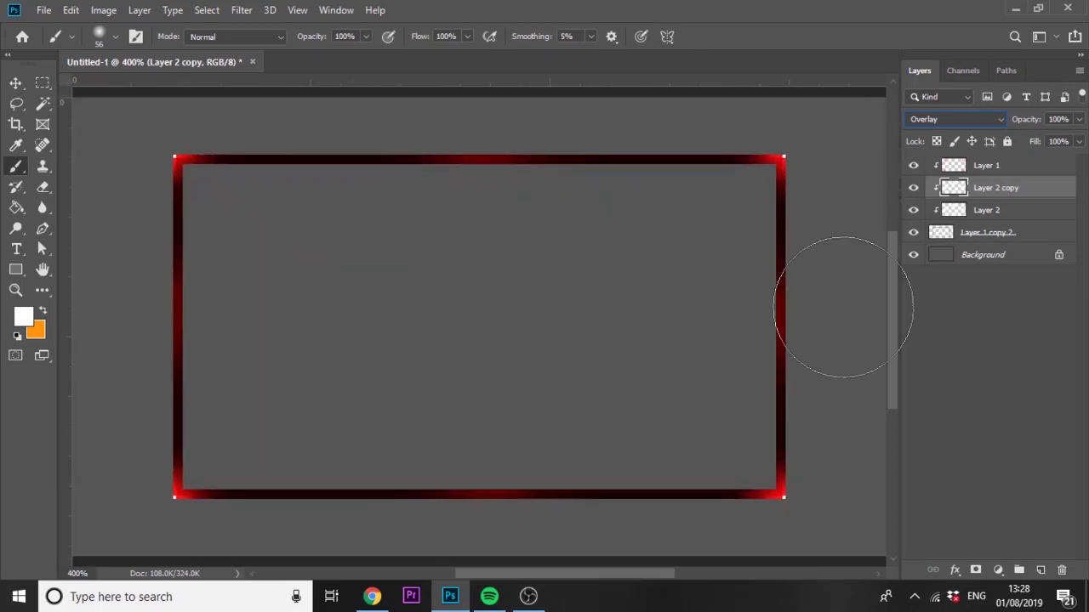
pyautogui.hotkey('ctrl', '+')
pyautogui.hotkey('ctrl', '+')
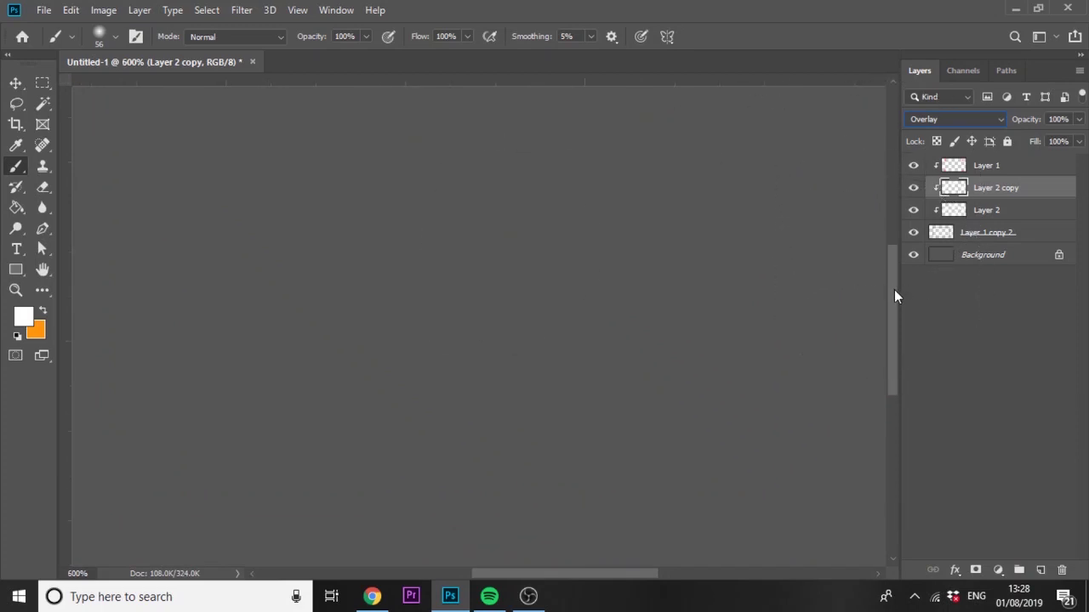
pyautogui.moveTo(897, 294); pyautogui.dragTo(895, 329)
pyautogui.moveTo(627, 575); pyautogui.dragTo(587, 585)
# - Add Layer 3 above Layer 1 copy 2 and switch to the Pencil tool in black
pyautogui.click(1017, 233)
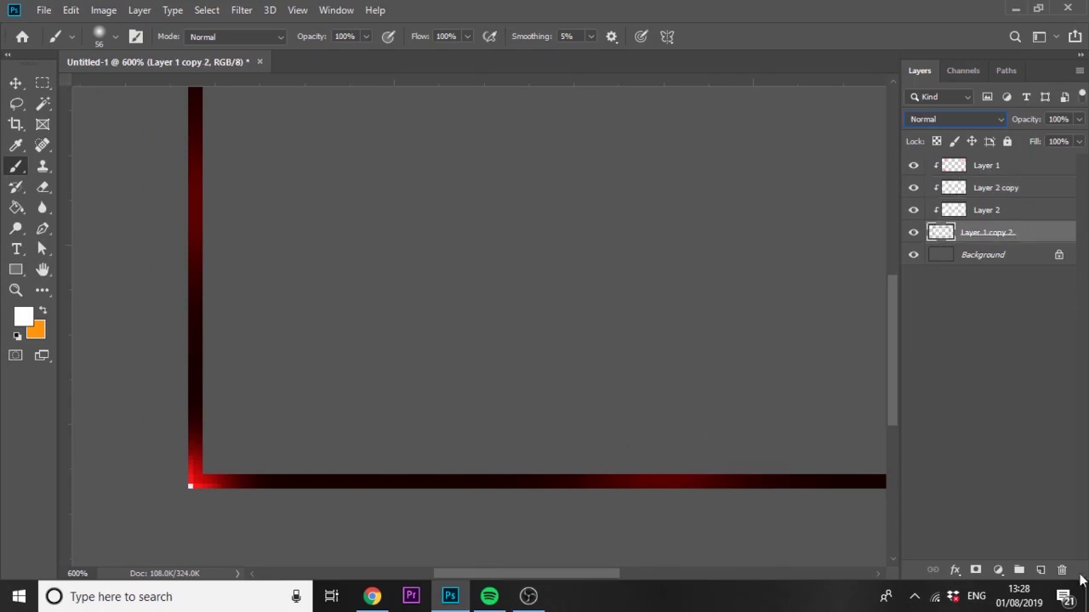
pyautogui.click(1040, 570)
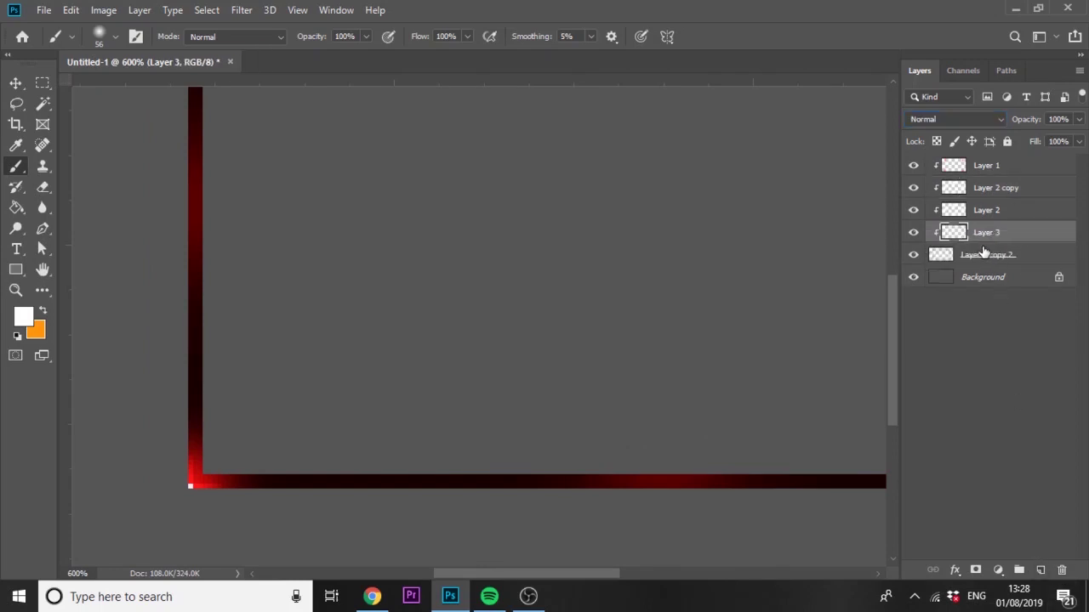
pyautogui.rightClick(16, 167)
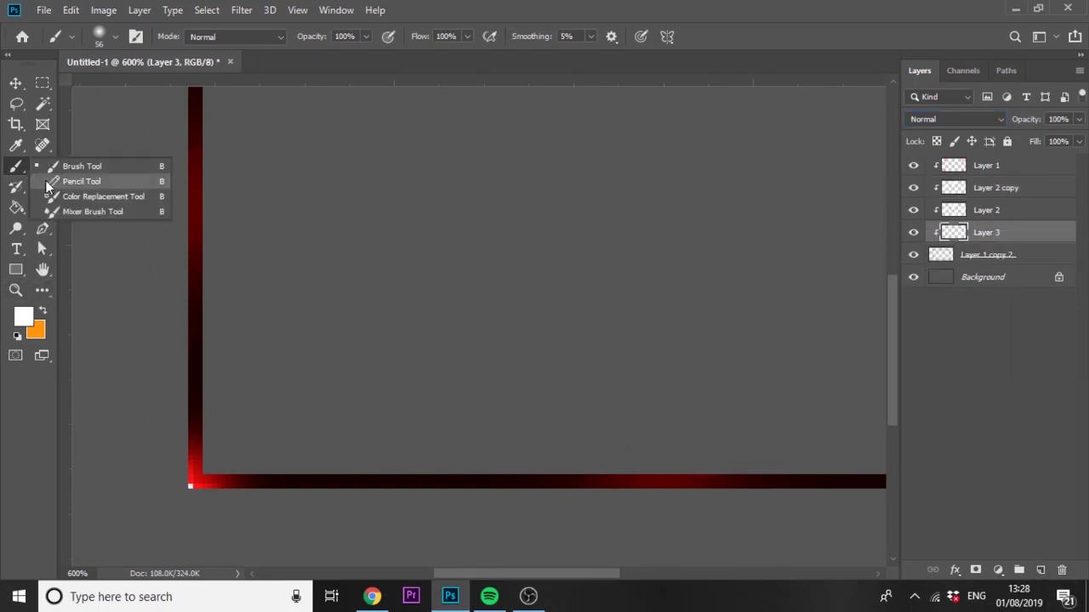
pyautogui.click(77, 178)
pyautogui.click(23, 316)
pyautogui.moveTo(709, 473); pyautogui.dragTo(634, 517)
pyautogui.press('Return')
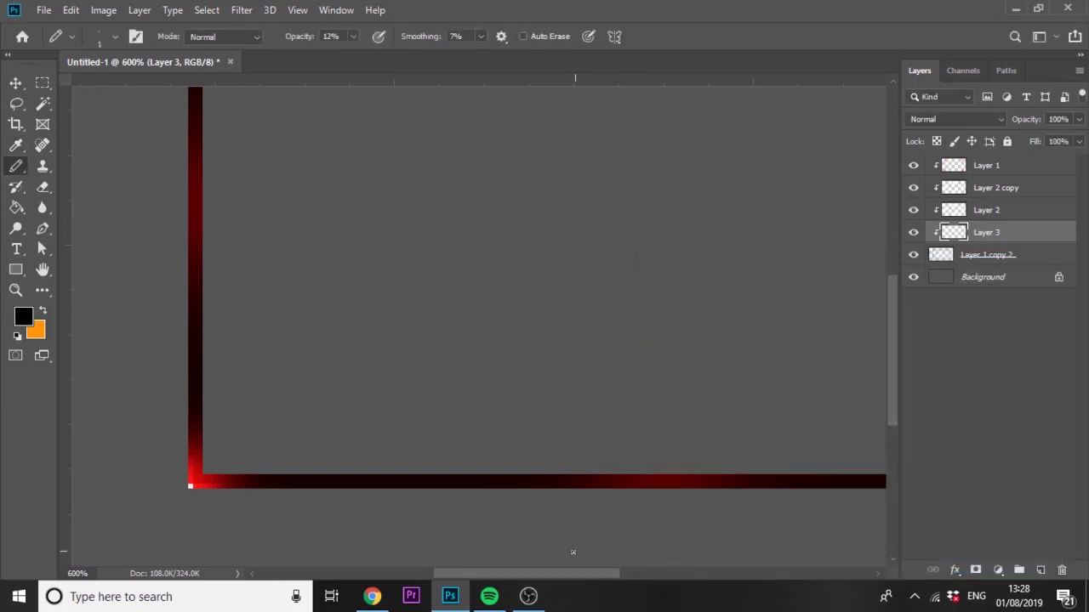
# - Set the pencil to 100% opacity and move Layer 3 to the top of the stack
pyautogui.moveTo(554, 579)
pyautogui.mouseDown()
pyautogui.moveTo(588, 575)
pyautogui.moveTo(548, 574)
pyautogui.moveTo(562, 573)
pyautogui.mouseUp()
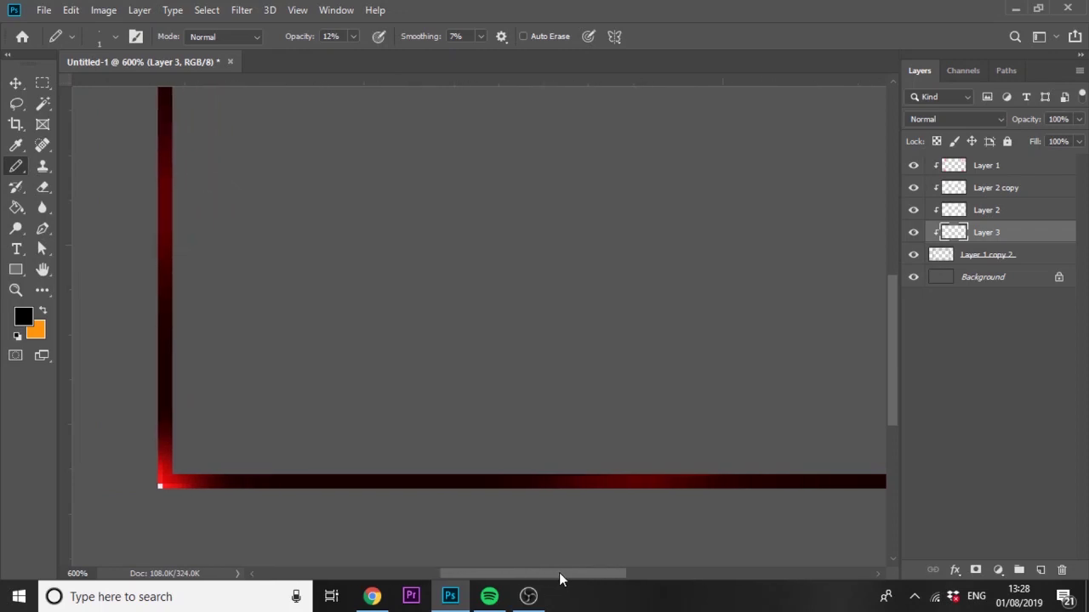
pyautogui.moveTo(529, 575); pyautogui.dragTo(503, 578)
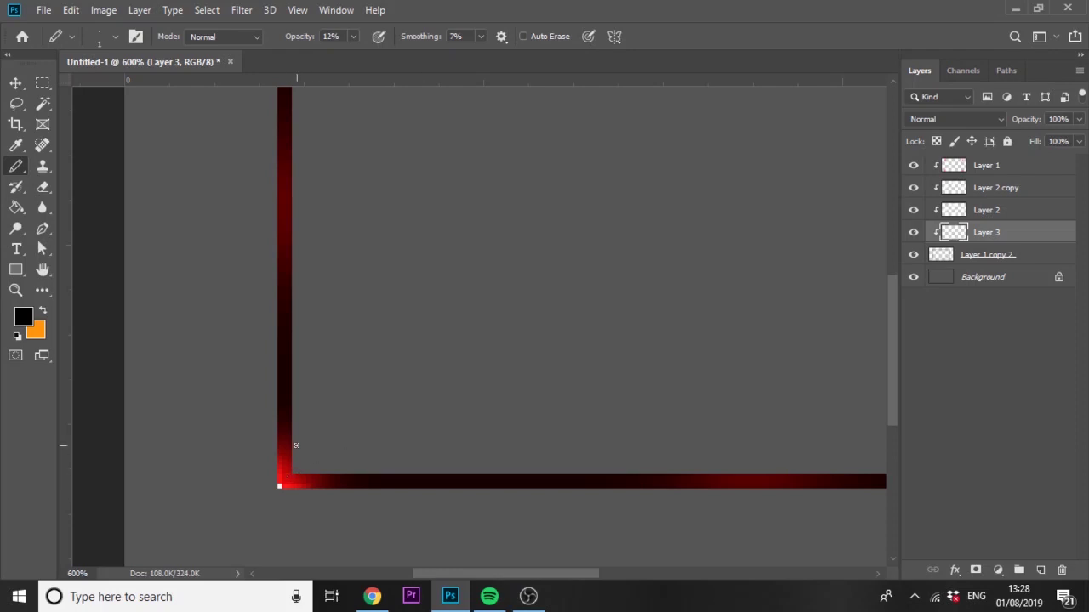
pyautogui.moveTo(354, 37); pyautogui.dragTo(362, 54)
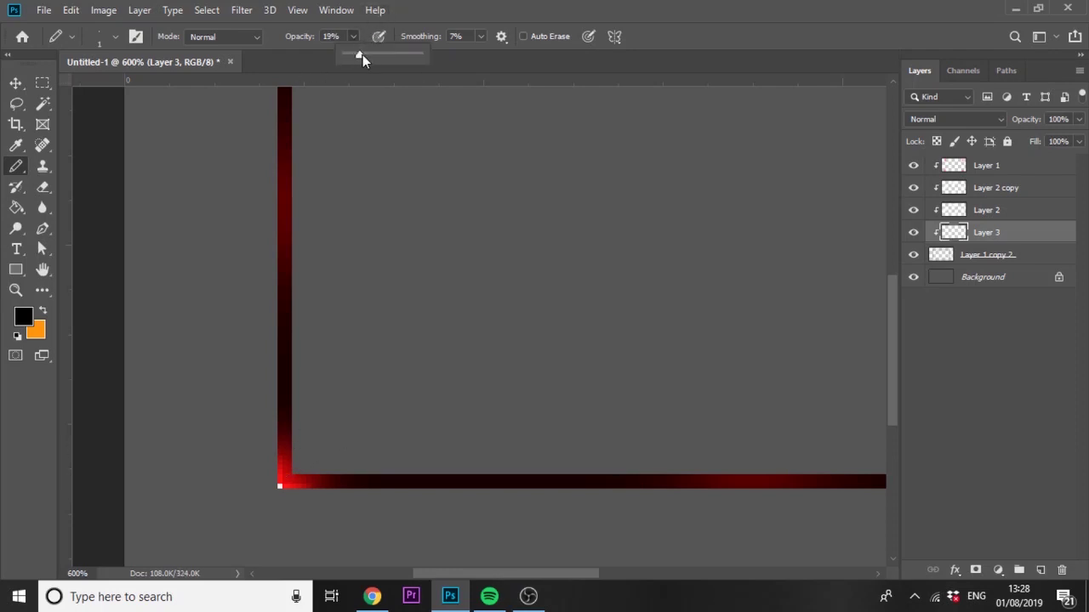
pyautogui.moveTo(439, 58); pyautogui.dragTo(316, 452)
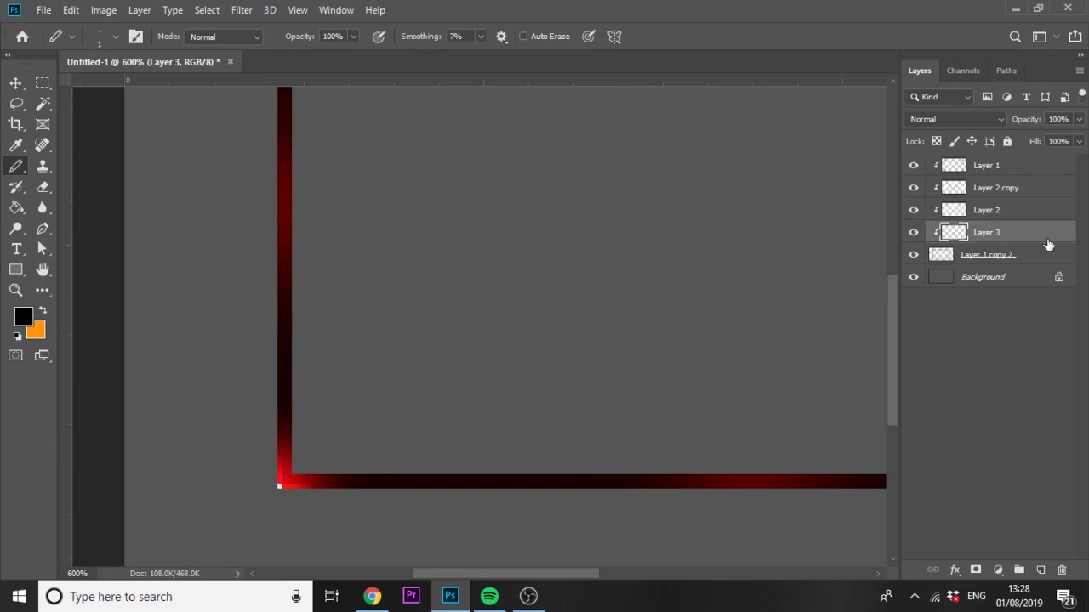
pyautogui.moveTo(1045, 237); pyautogui.dragTo(1036, 165)
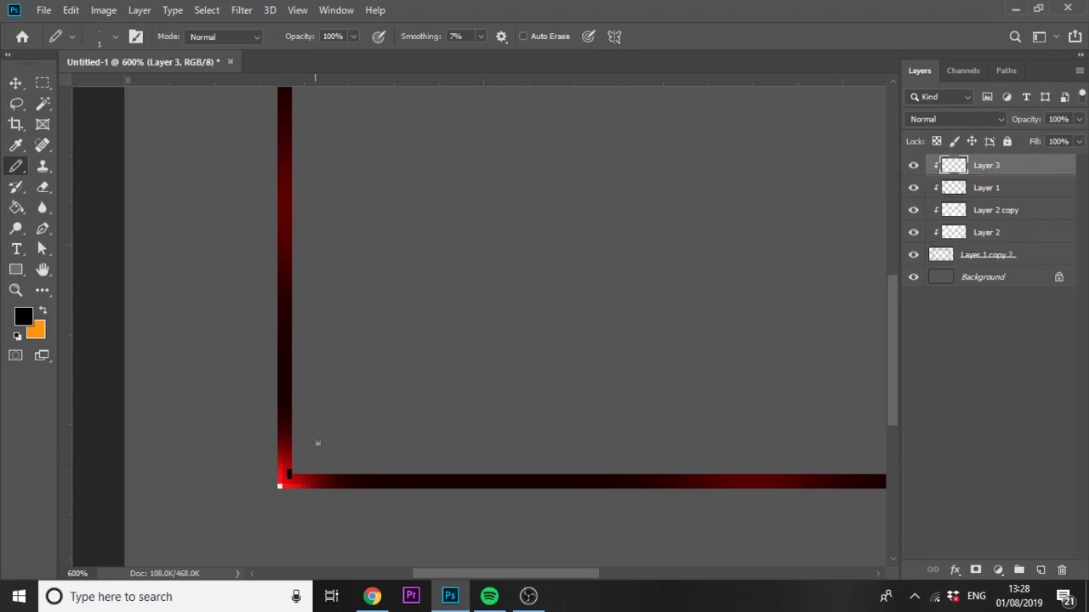
# - Draw thin black pencil lines along the left, top, right and bottom inner edges of the frame
pyautogui.moveTo(889, 323); pyautogui.dragTo(894, 244)
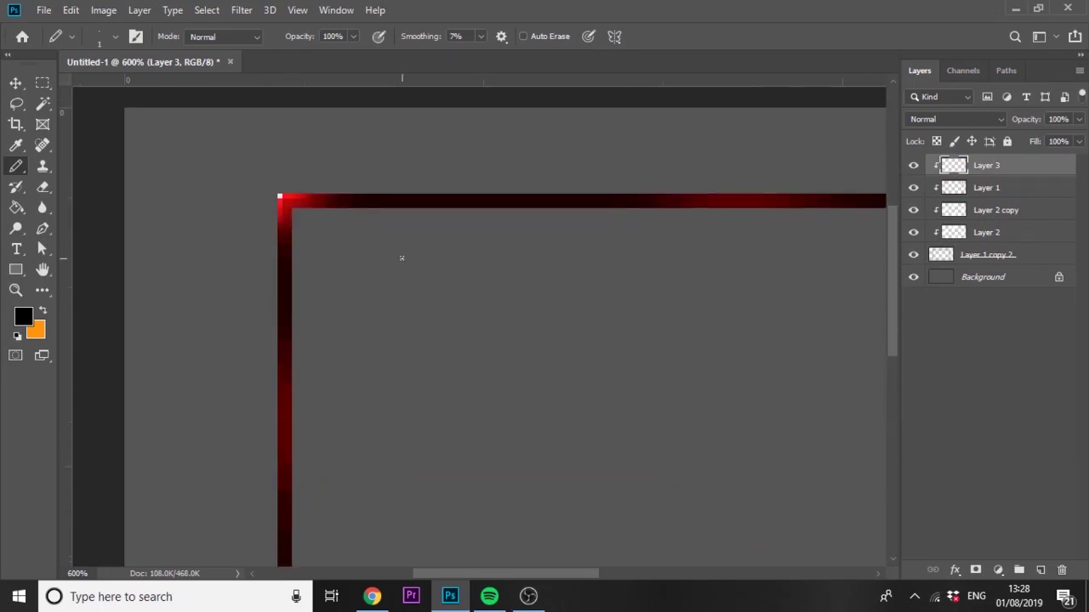
pyautogui.keyDown('shift'); pyautogui.click(290, 205); pyautogui.keyUp('shift')
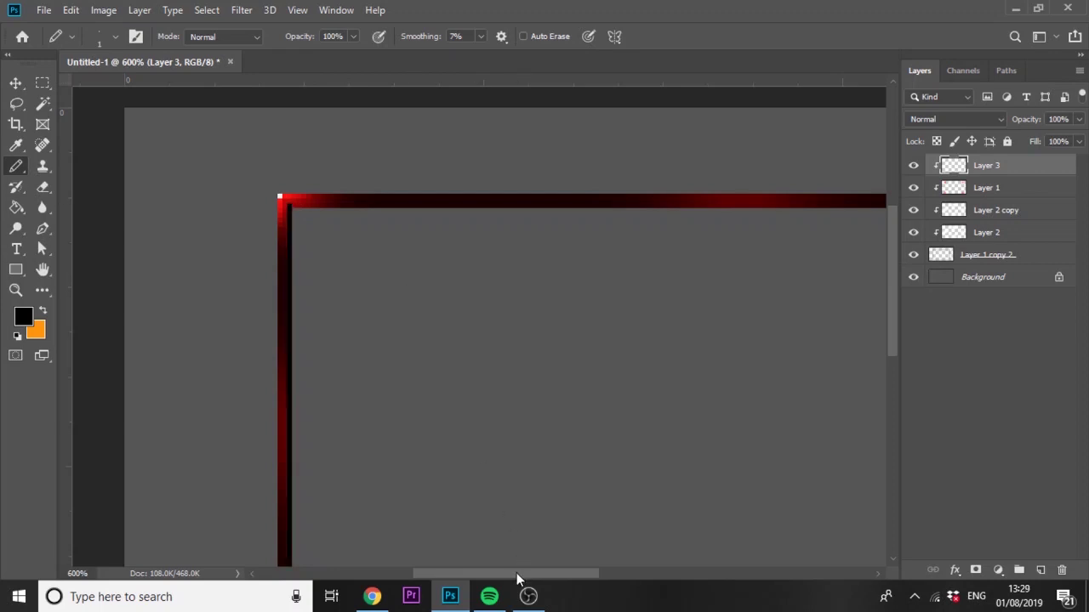
pyautogui.moveTo(516, 573); pyautogui.dragTo(638, 563)
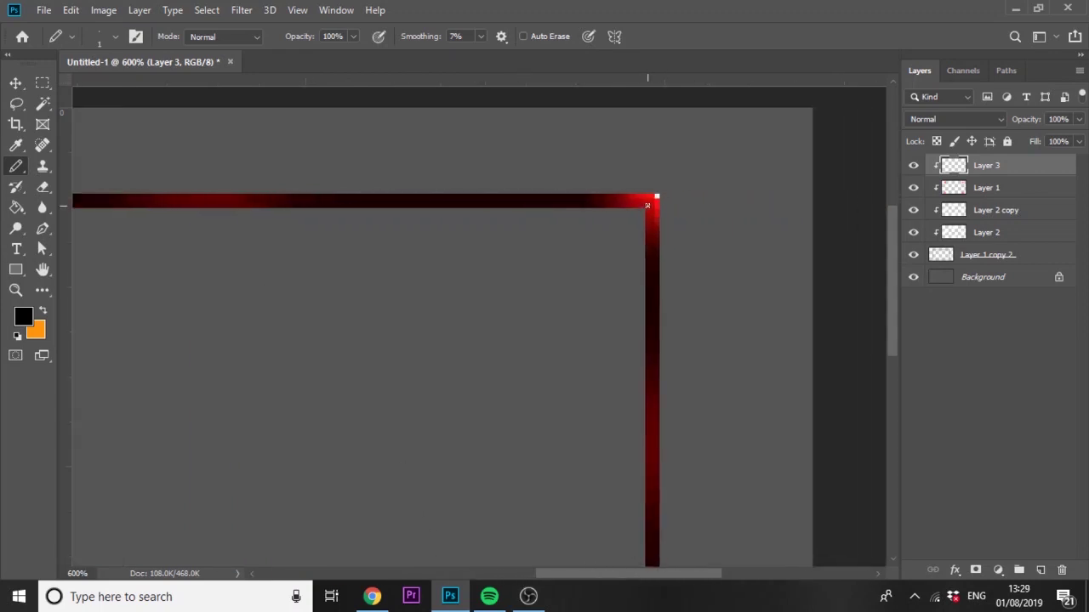
pyautogui.keyDown('shift'); pyautogui.click(646, 205); pyautogui.keyUp('shift')
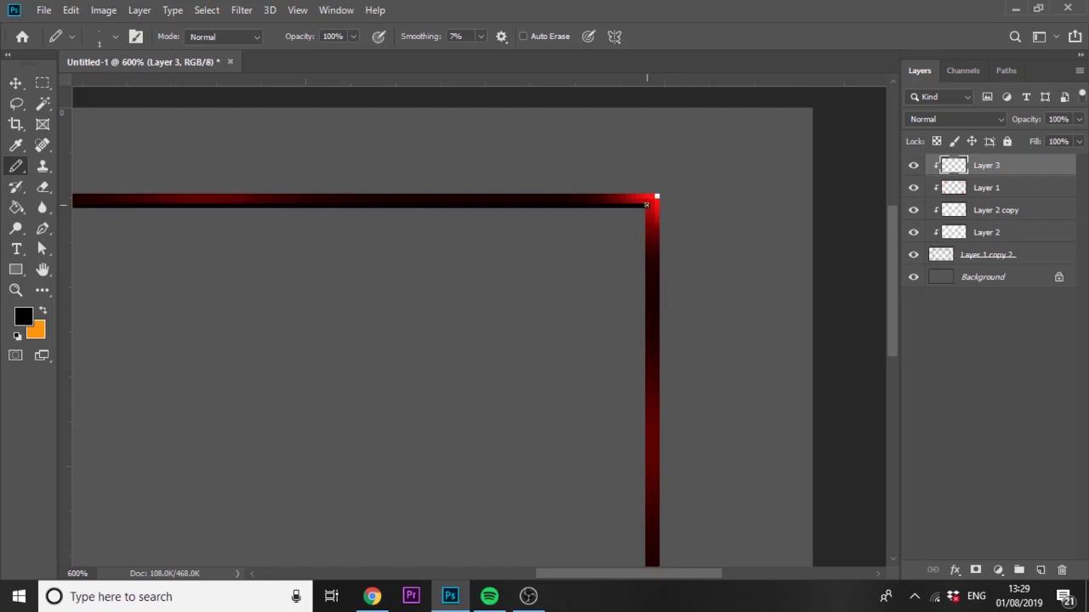
pyautogui.scroll(-5, 894, 292)
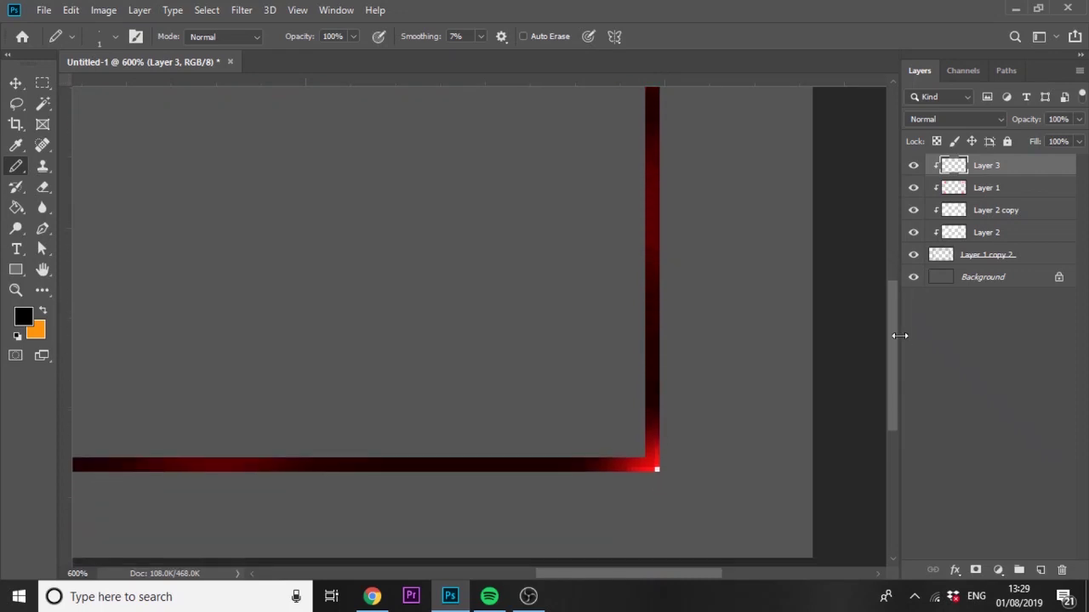
pyautogui.keyDown('shift'); pyautogui.click(649, 460); pyautogui.keyUp('shift')
pyautogui.moveTo(682, 572); pyautogui.dragTo(564, 571)
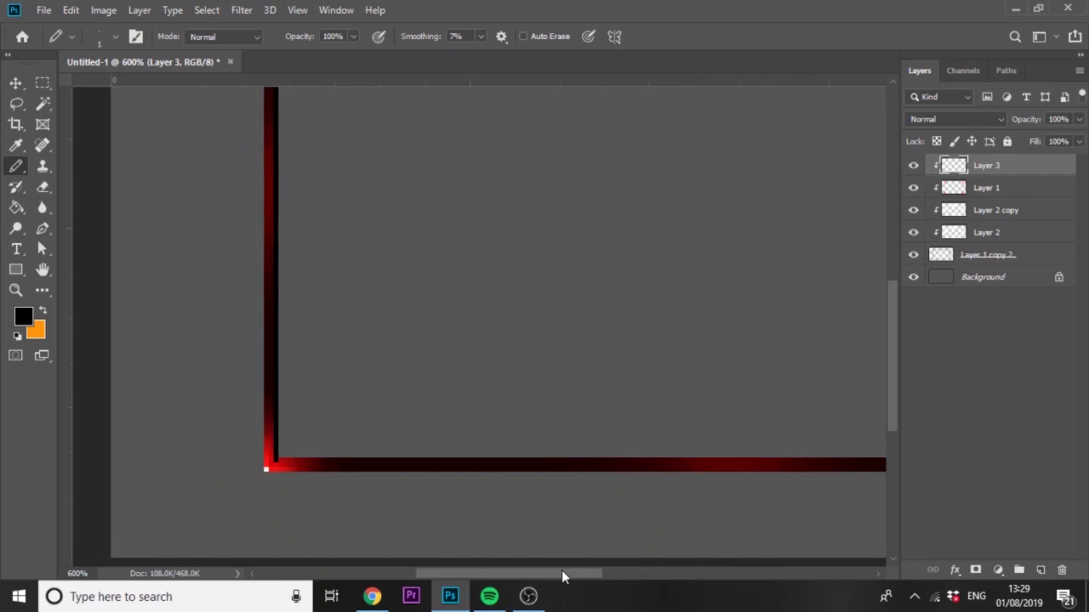
pyautogui.keyDown('shift'); pyautogui.click(279, 460); pyautogui.keyUp('shift')
pyautogui.hotkey('ctrl', '-')
pyautogui.hotkey('ctrl', '-')
pyautogui.hotkey('ctrl', '-')
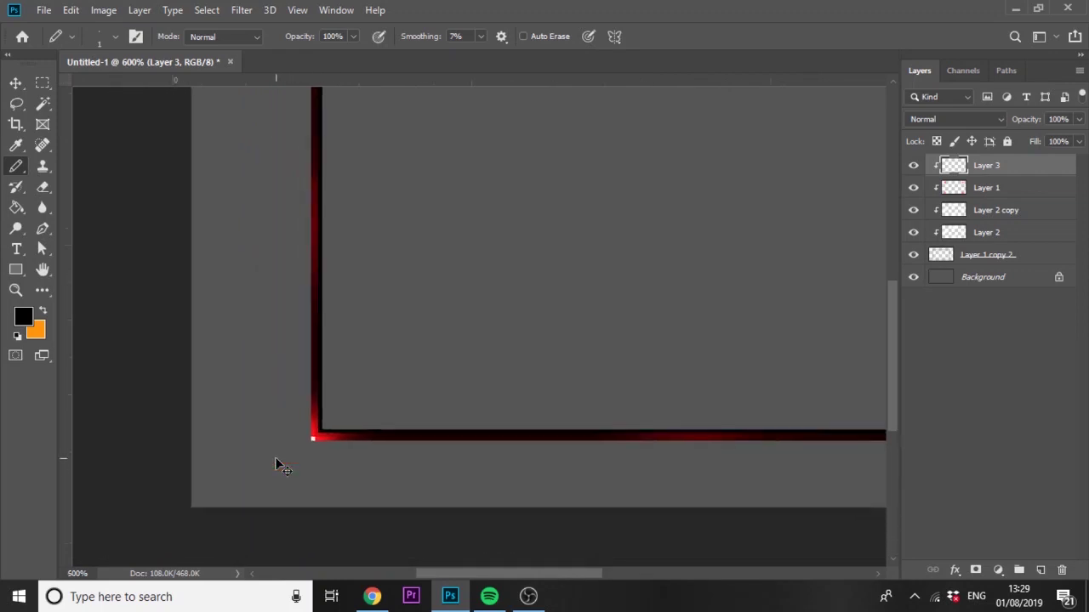
pyautogui.hotkey('ctrl', '0')
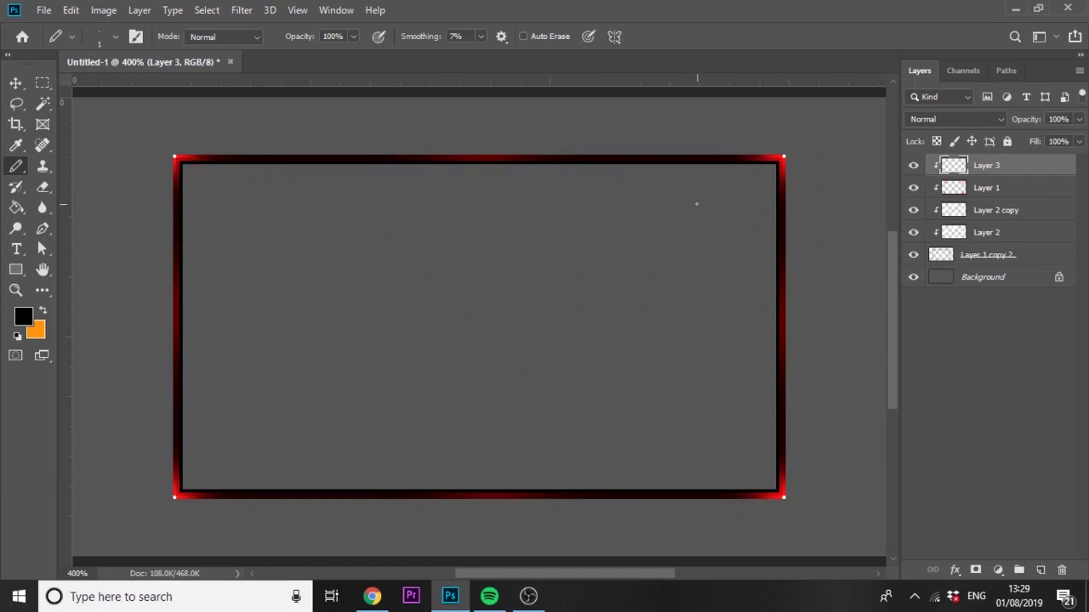
# - Lower Layer 3's opacity to 27% and add a new empty Layer 4 on top
pyautogui.click(956, 119)
pyautogui.click(956, 119)
pyautogui.click(1079, 119)
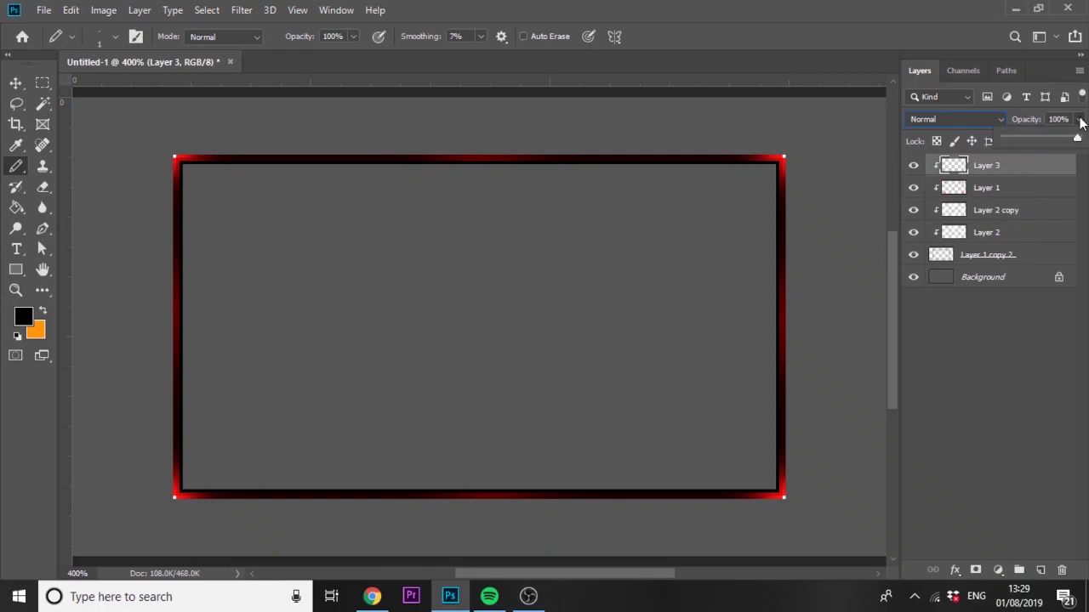
pyautogui.moveTo(1077, 137); pyautogui.dragTo(1024, 136)
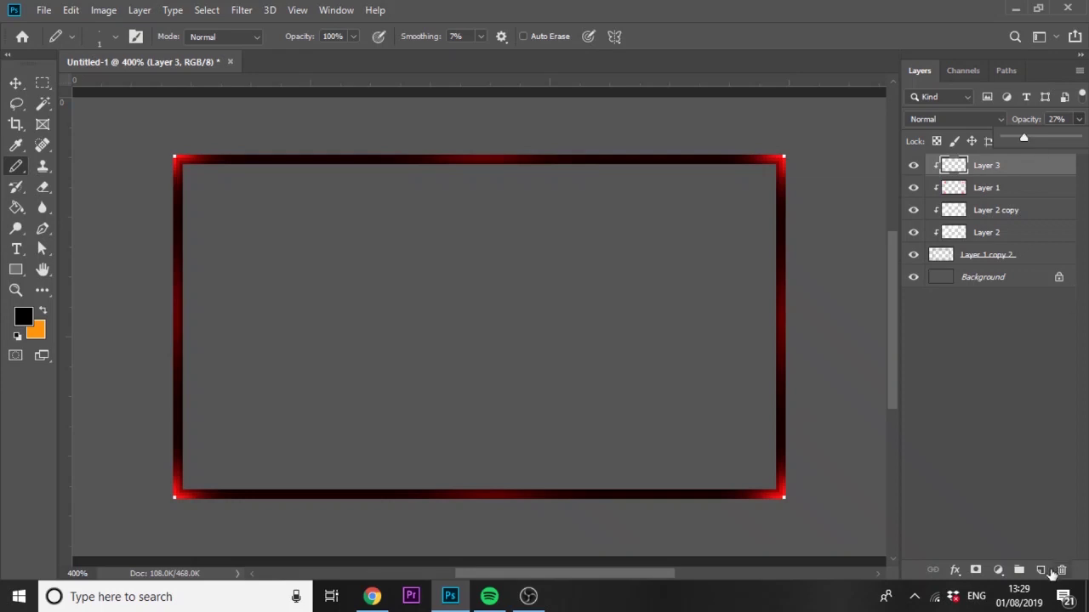
pyautogui.click(1040, 569)
# - Pencil a thin white outline around the frame's outer edge, replacing an accidental black line
pyautogui.click(17, 337)
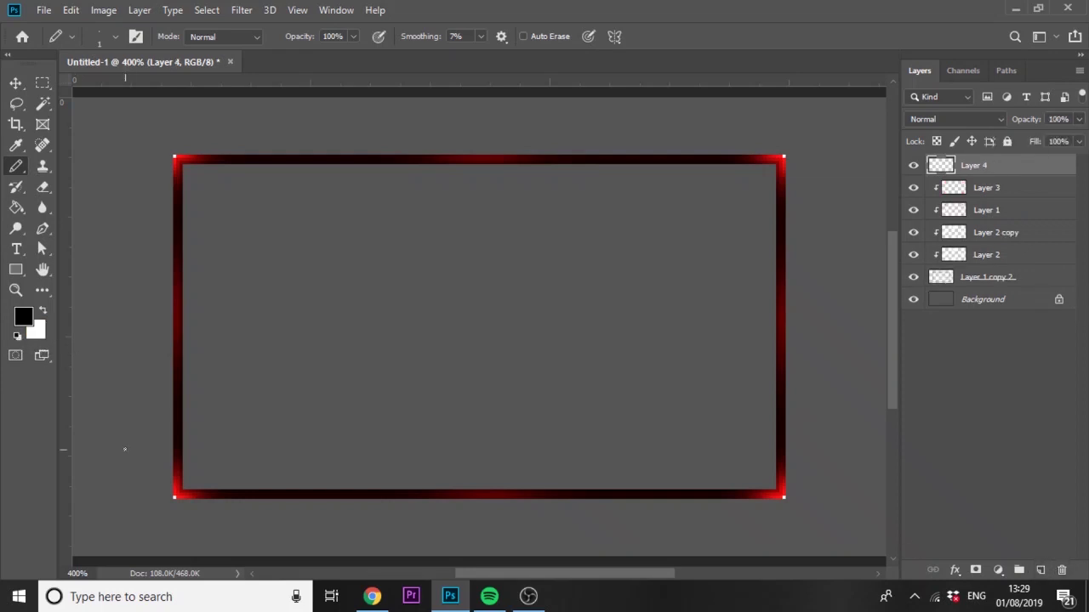
pyautogui.click(174, 497)
pyautogui.keyDown('shift'); pyautogui.click(175, 156); pyautogui.keyUp('shift')
pyautogui.hotkey('ctrl', 'z')
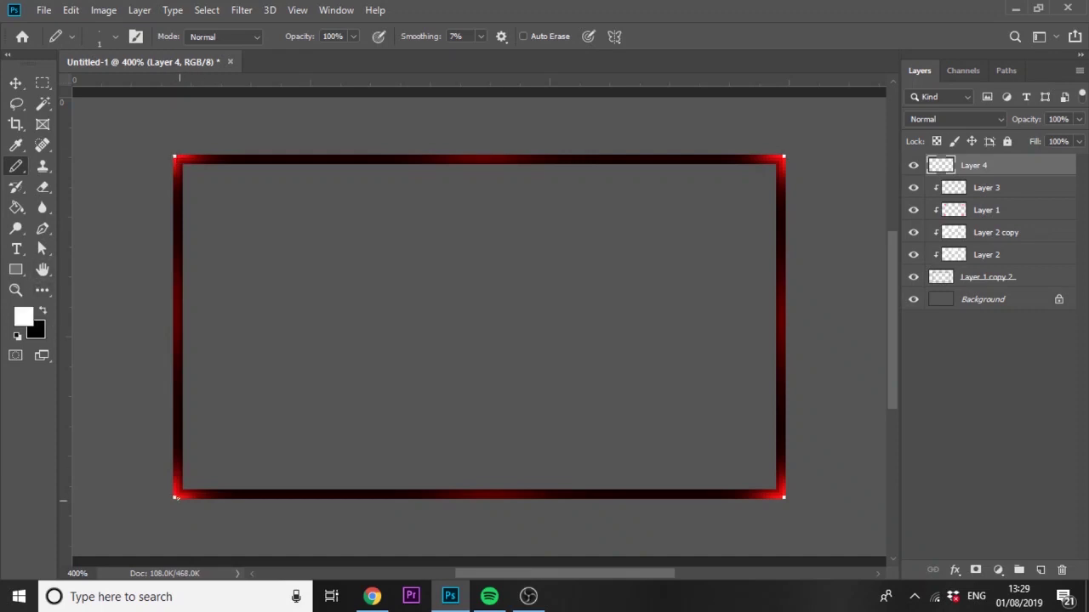
pyautogui.moveTo(174, 497); pyautogui.dragTo(181, 444)
pyautogui.keyDown('shift'); pyautogui.click(175, 157); pyautogui.keyUp('shift')
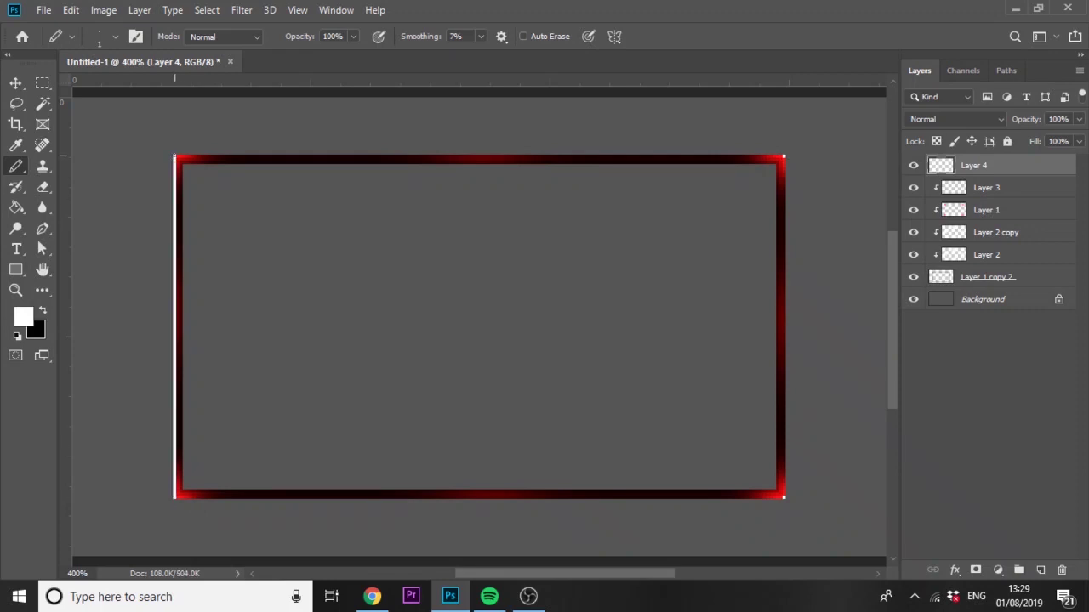
pyautogui.keyDown('shift'); pyautogui.click(784, 157); pyautogui.keyUp('shift')
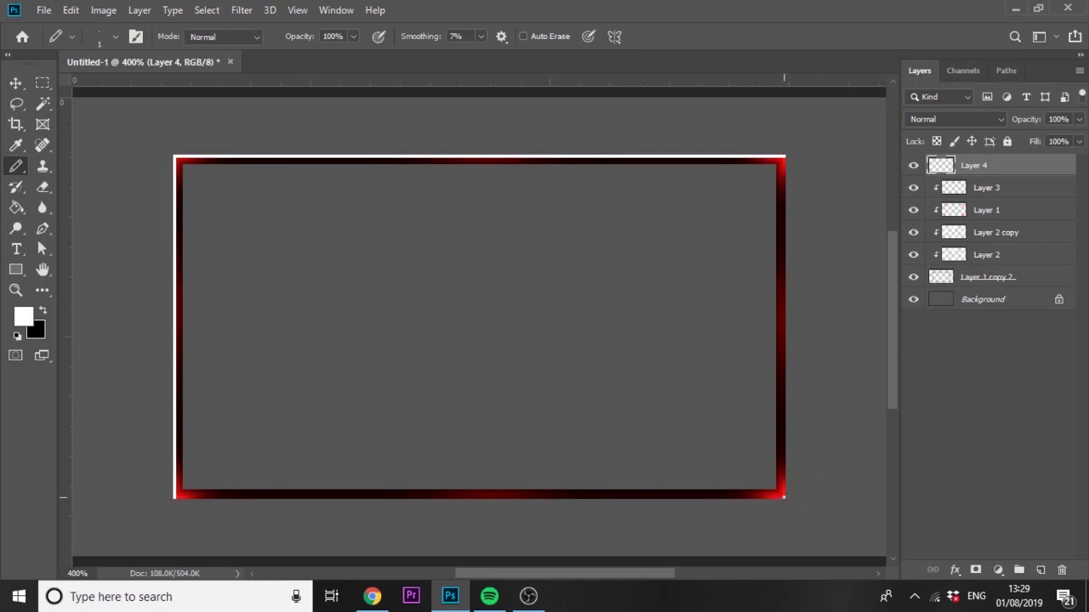
pyautogui.keyDown('shift'); pyautogui.click(783, 497); pyautogui.keyUp('shift')
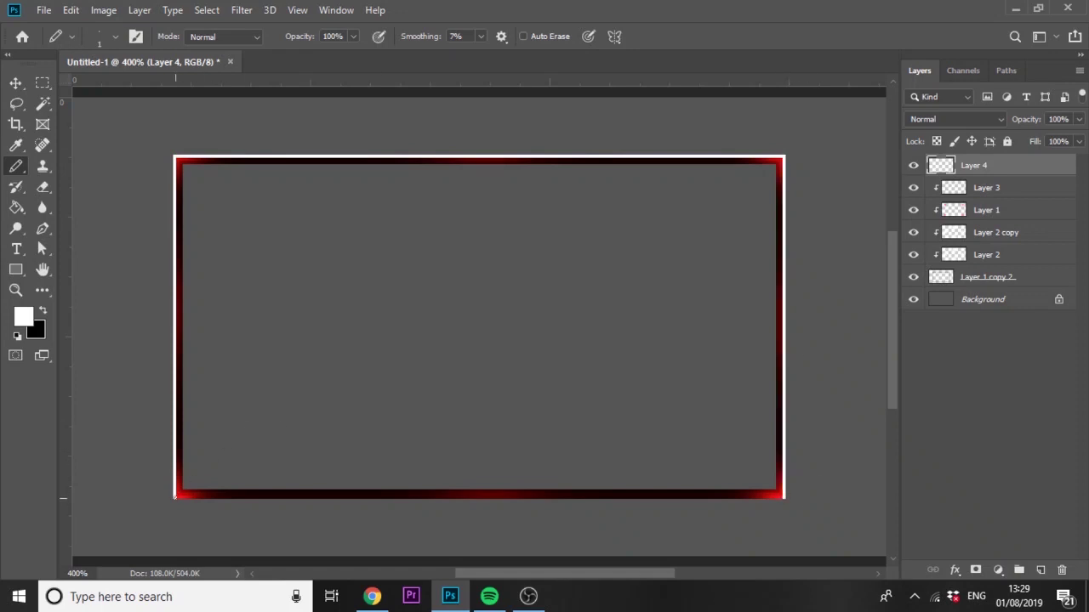
pyautogui.keyDown('shift'); pyautogui.click(175, 497); pyautogui.keyUp('shift')
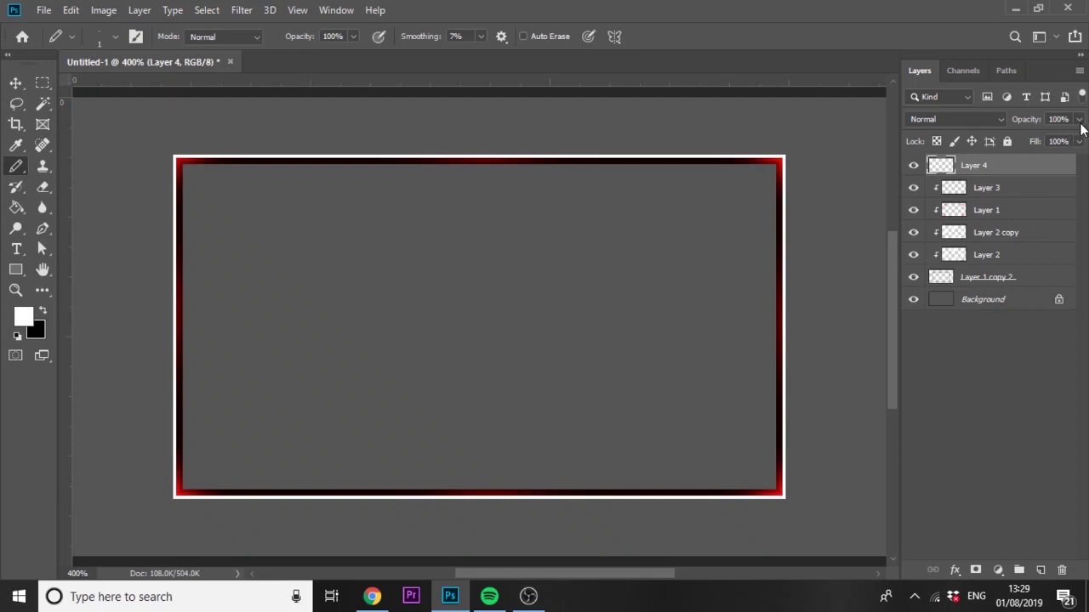
# - Keep Layer 4 at 100% opacity and set its blend mode to Overlay
pyautogui.click(1079, 119)
pyautogui.moveTo(1010, 141); pyautogui.dragTo(1073, 138)
pyautogui.click(979, 111)
pyautogui.click(980, 119)
pyautogui.click(927, 315)
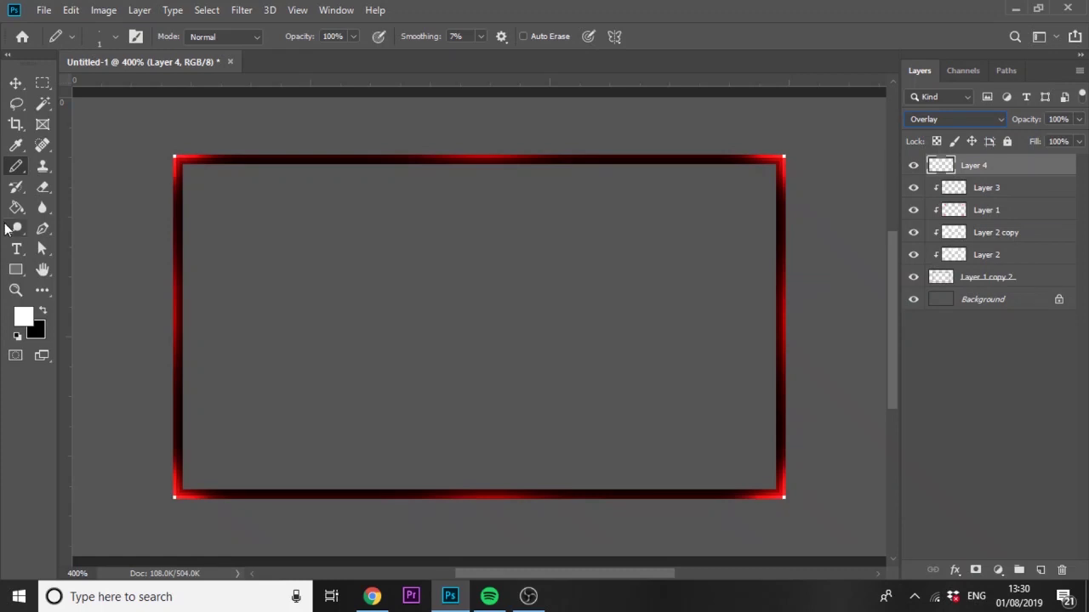
pyautogui.click(43, 188)
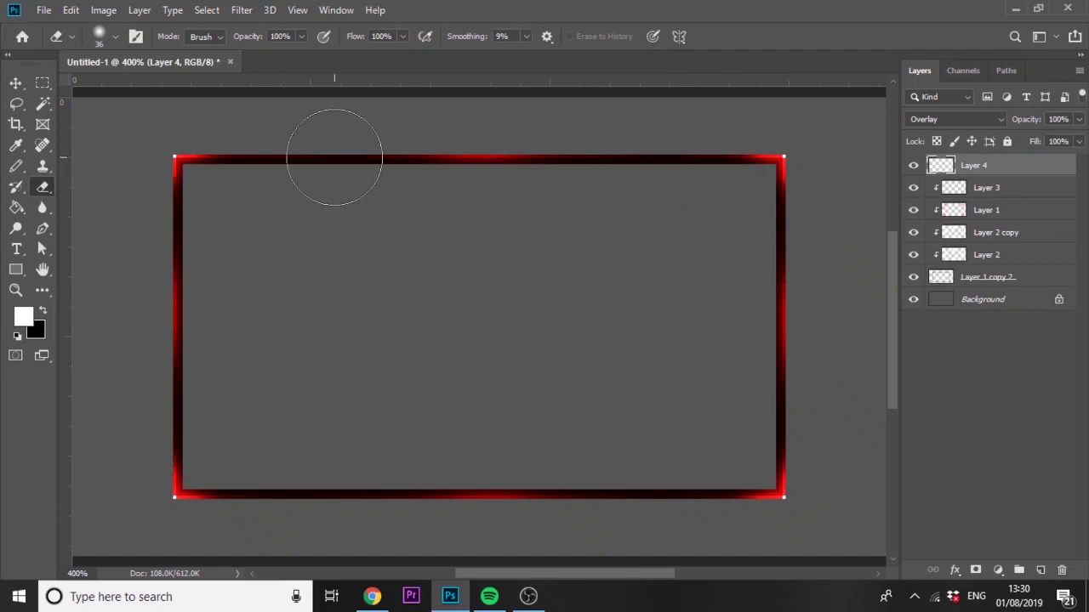
pyautogui.click(195, 37)
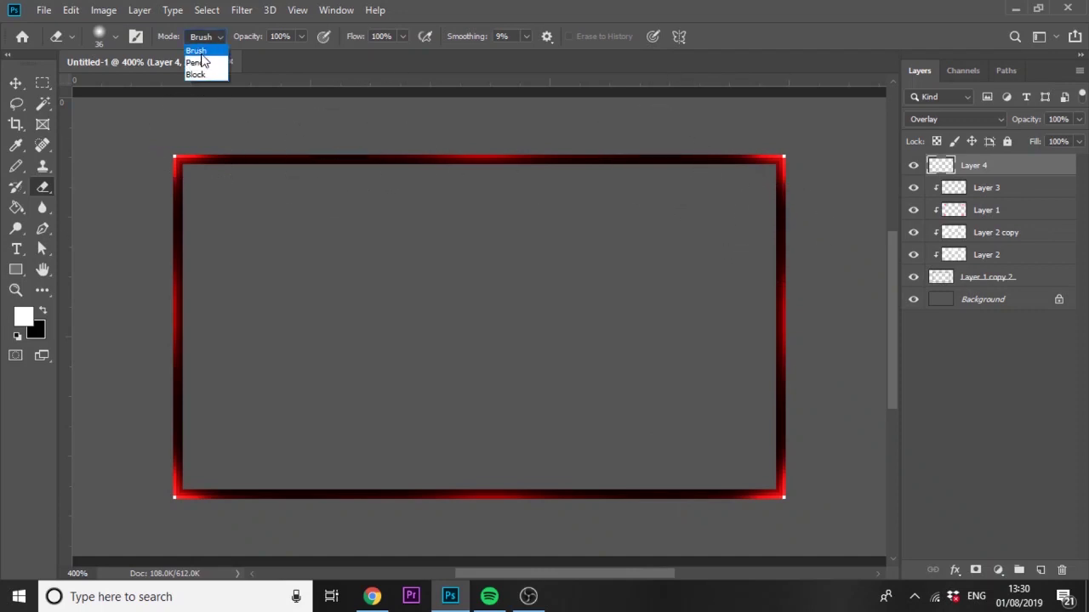
pyautogui.click(202, 62)
pyautogui.moveTo(336, 188)
pyautogui.mouseDown()
pyautogui.moveTo(275, 196)
pyautogui.moveTo(265, 186)
pyautogui.mouseUp()
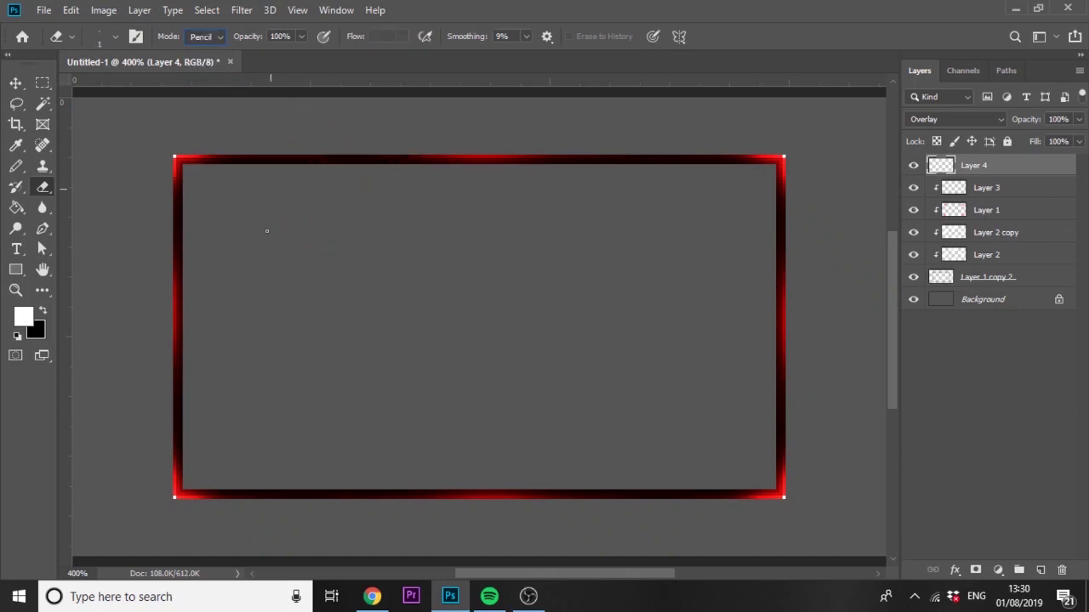
pyautogui.moveTo(266, 230); pyautogui.dragTo(287, 228)
pyautogui.moveTo(356, 230); pyautogui.dragTo(337, 230)
pyautogui.click(912, 165)
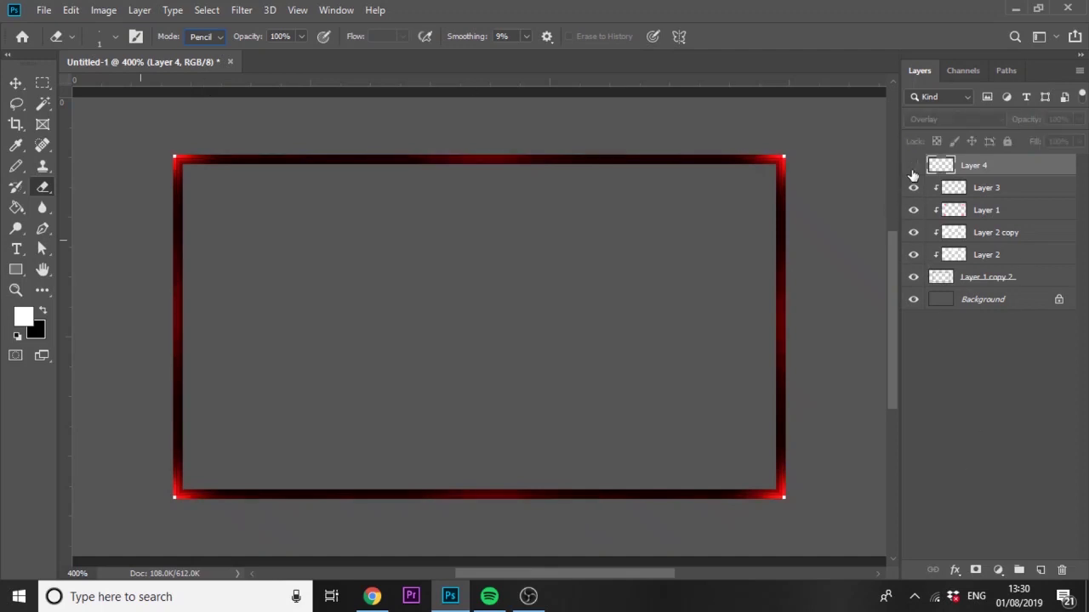
pyautogui.click(913, 165)
# - Add Layer 5 above Layer 4, pick the Pencil tool and zoom in on the left border
pyautogui.click(1040, 570)
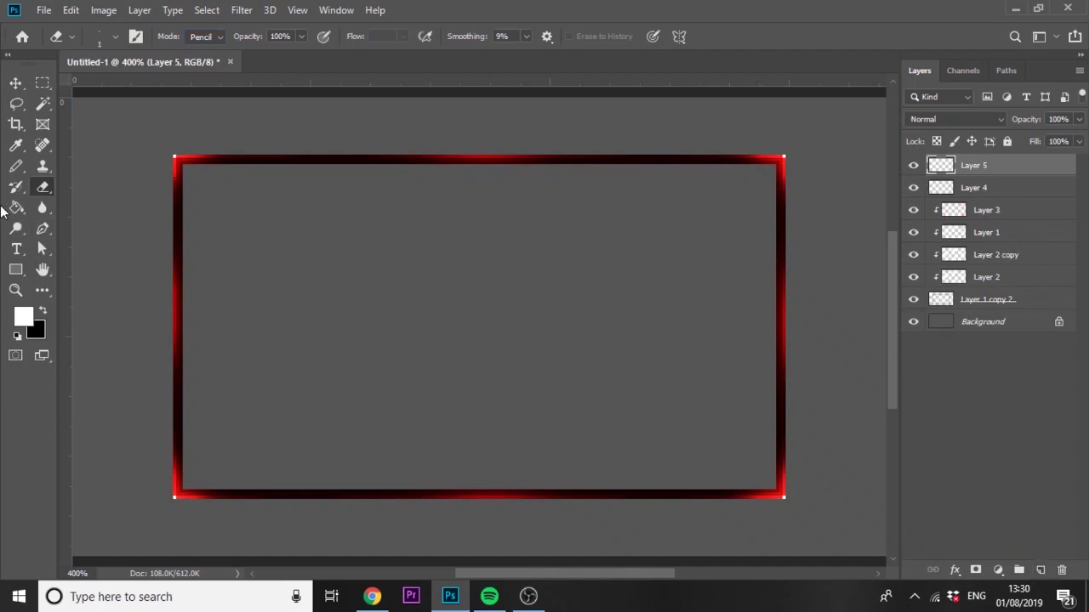
pyautogui.click(16, 165)
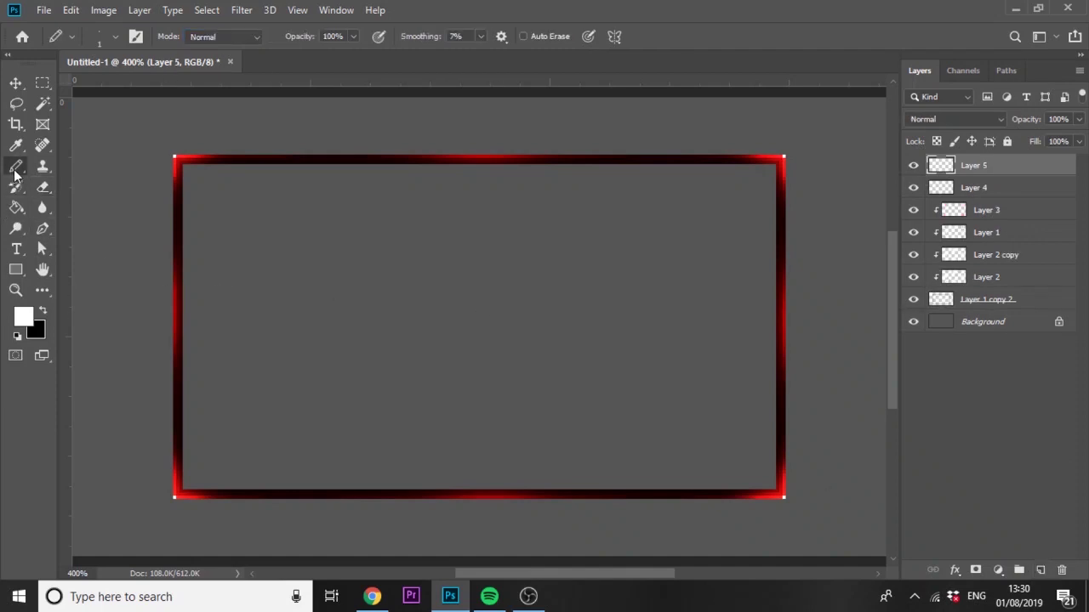
pyautogui.hotkey('ctrl', '+')
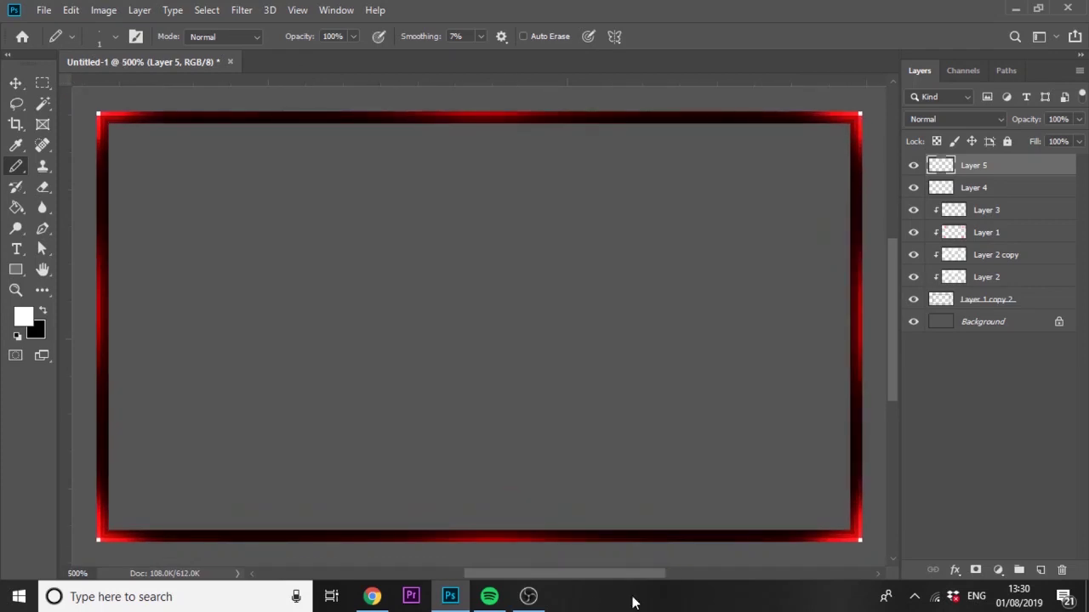
pyautogui.moveTo(639, 577); pyautogui.dragTo(575, 576)
pyautogui.moveTo(895, 288); pyautogui.dragTo(893, 306)
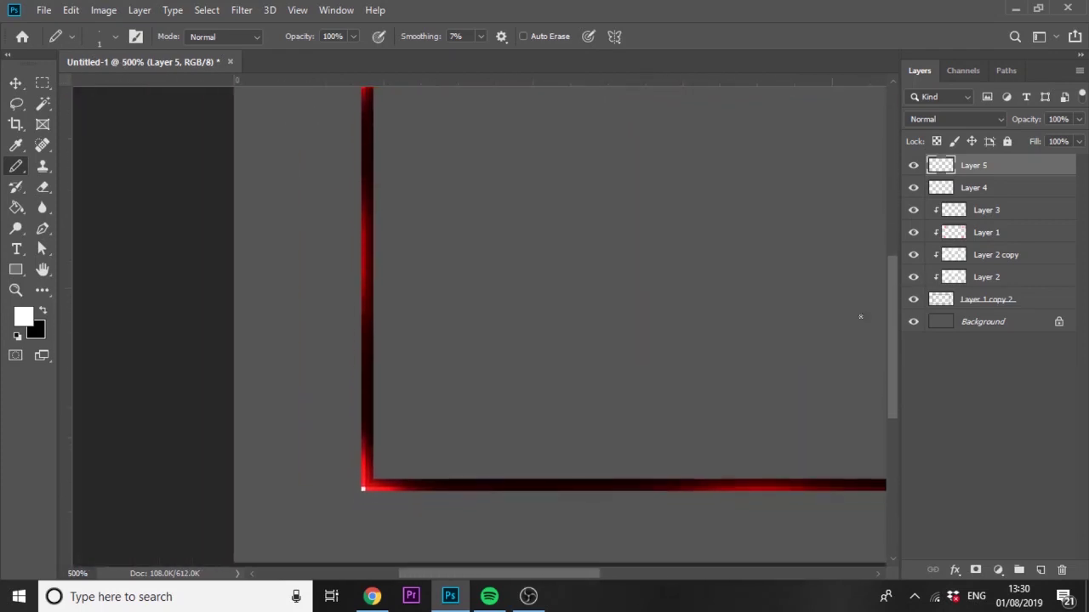
# - Scatter 23 white sparkle pixels from the bottom to the top of the frame's left edge
pyautogui.click(363, 460)
pyautogui.click(371, 453)
pyautogui.click(363, 438)
pyautogui.click(367, 421)
pyautogui.click(371, 405)
pyautogui.click(363, 390)
pyautogui.click(371, 374)
pyautogui.click(371, 362)
pyautogui.click(366, 349)
pyautogui.click(363, 338)
pyautogui.click(367, 322)
pyautogui.click(371, 309)
pyautogui.click(363, 294)
pyautogui.click(364, 289)
pyautogui.click(367, 277)
pyautogui.click(366, 269)
pyautogui.click(365, 255)
pyautogui.click(369, 236)
pyautogui.click(363, 228)
pyautogui.click(363, 214)
pyautogui.click(370, 204)
pyautogui.click(363, 193)
pyautogui.click(364, 181)
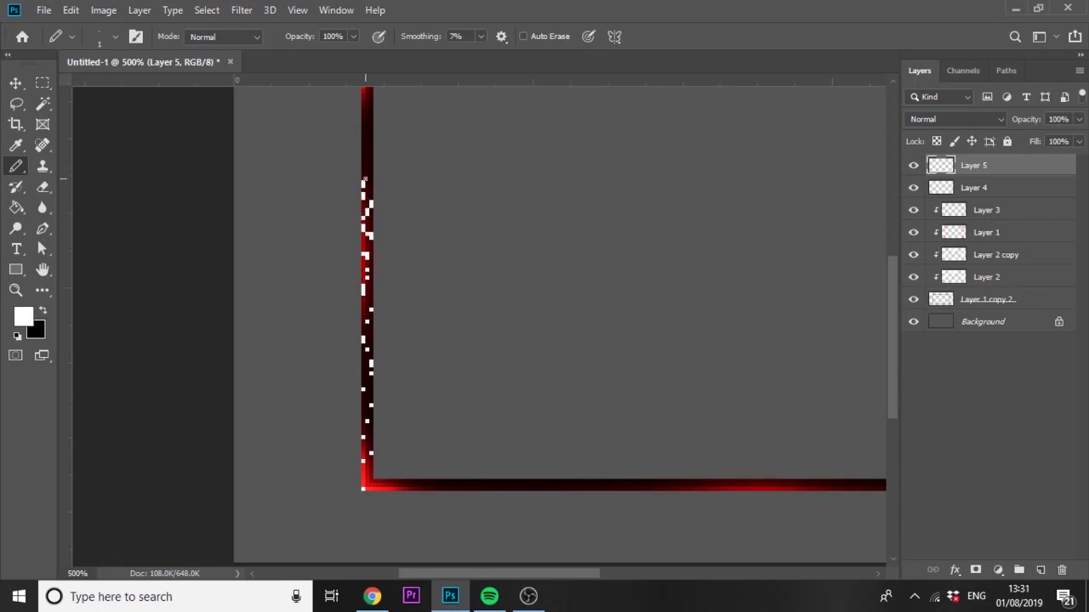
# - Set Layer 5 to Overlay blending and refit the frame in view
pyautogui.click(922, 123)
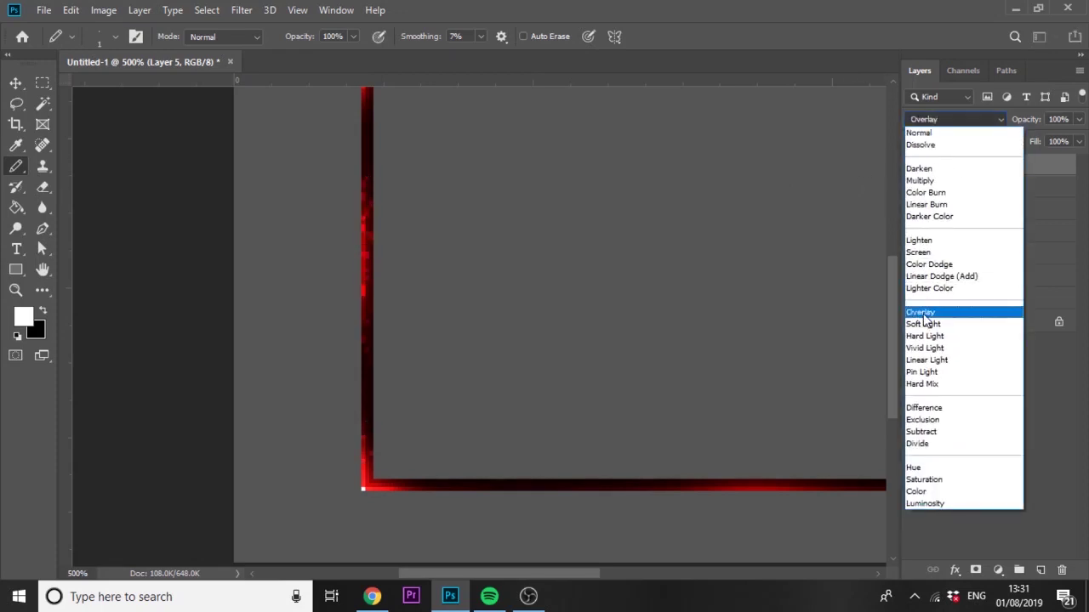
pyautogui.click(920, 312)
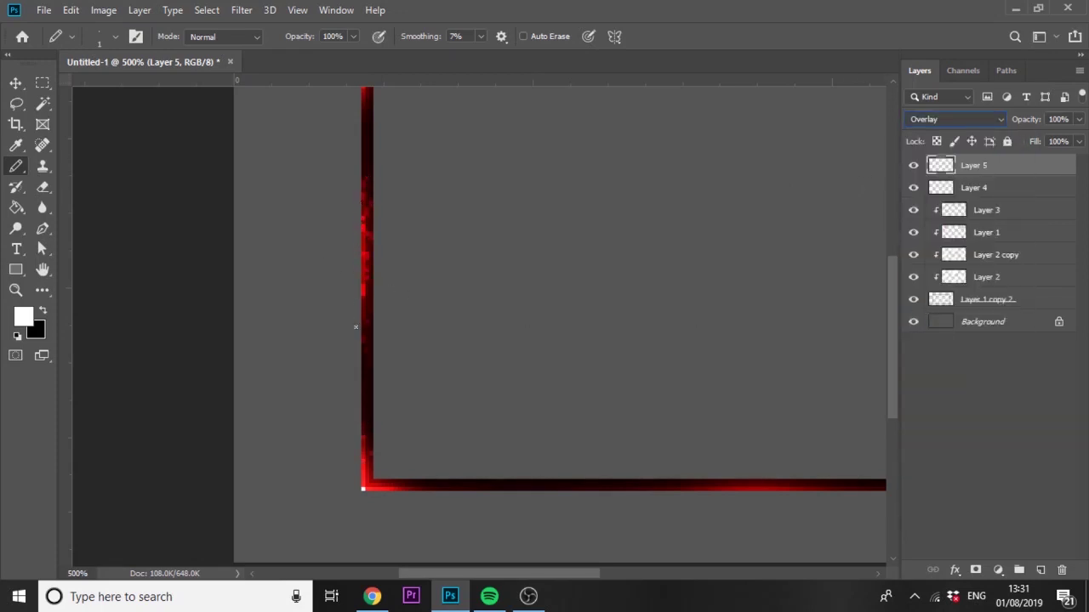
pyautogui.hotkey('ctrl', '-')
pyautogui.hotkey('ctrl', '-')
pyautogui.hotkey('ctrl', '+')
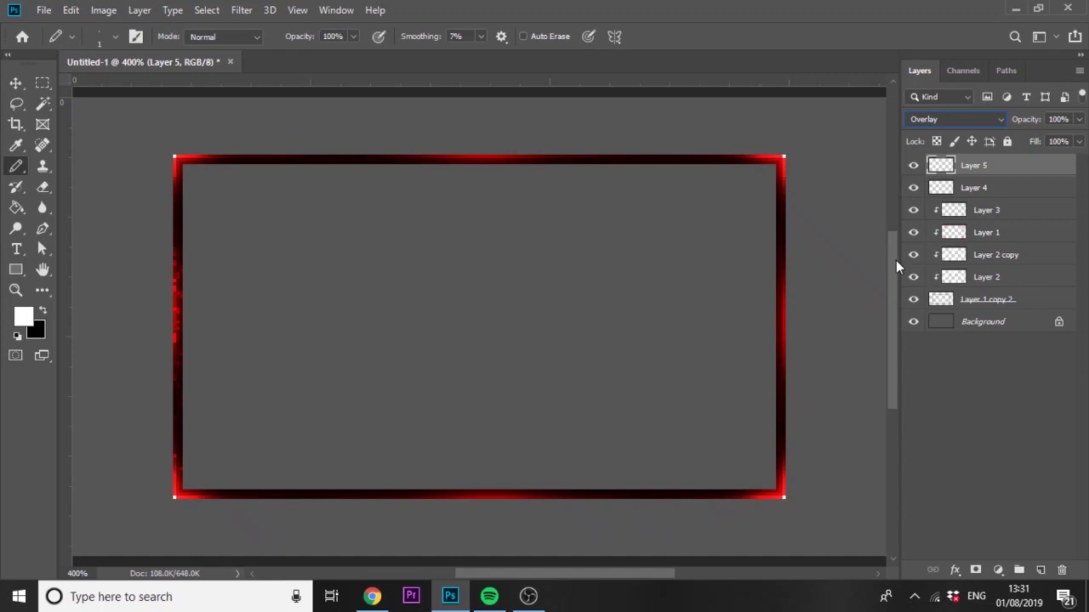
# - Open the Timeline, create a frame animation, and set frame 1's delay to 0.1 seconds
pyautogui.moveTo(893, 261); pyautogui.dragTo(895, 291)
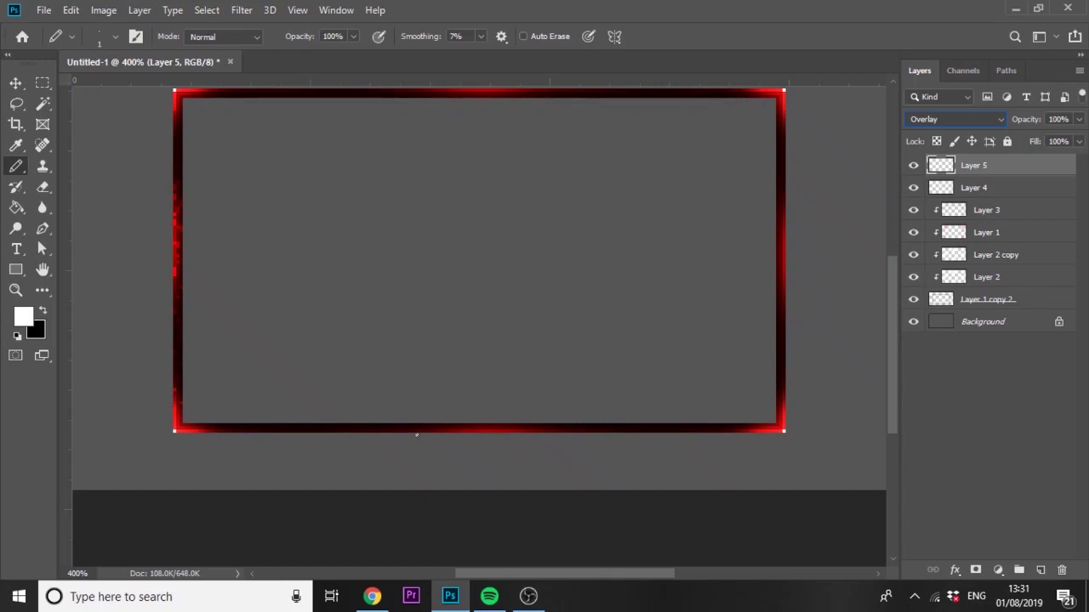
pyautogui.click(15, 82)
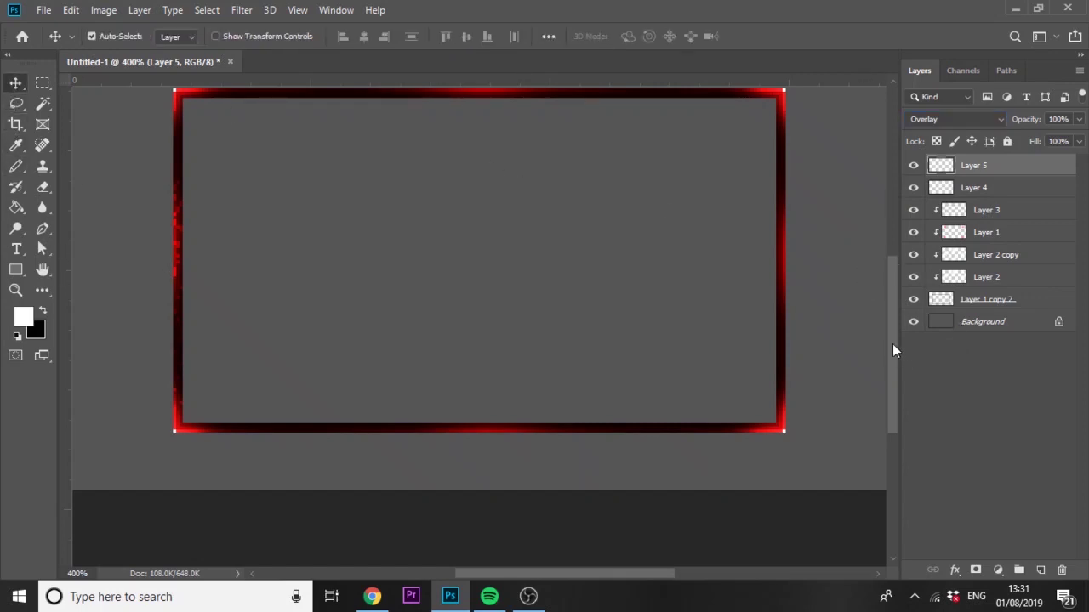
pyautogui.moveTo(892, 344); pyautogui.dragTo(894, 325)
pyautogui.click(337, 10)
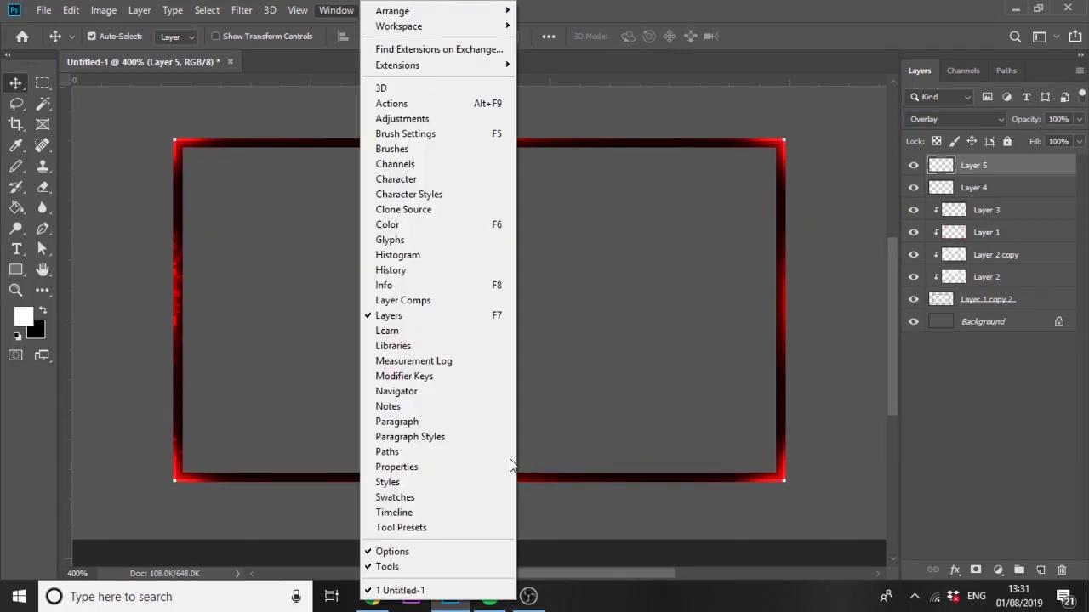
pyautogui.click(481, 513)
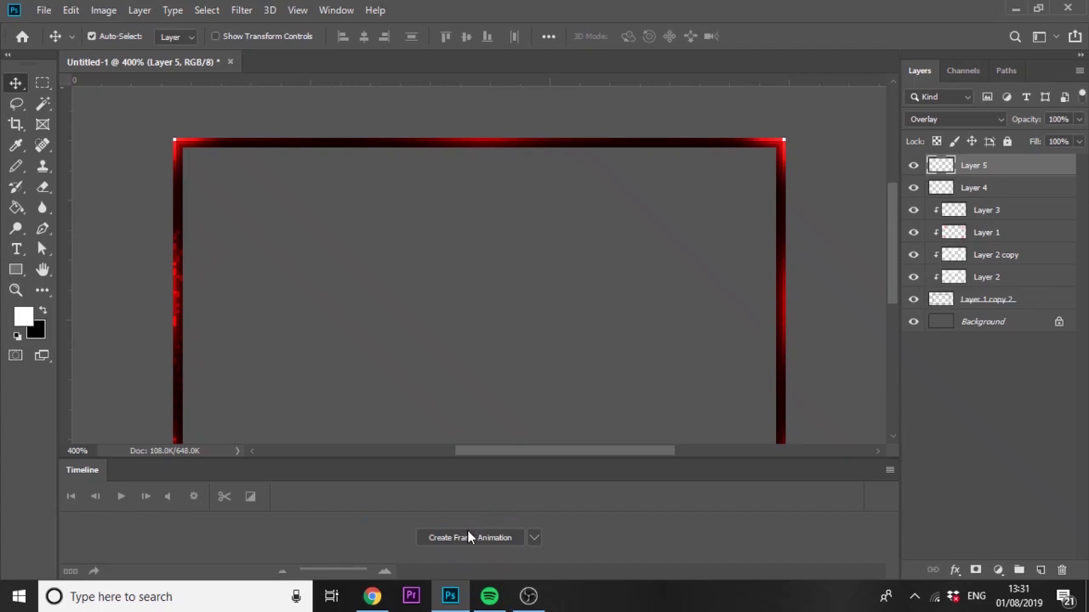
pyautogui.click(468, 535)
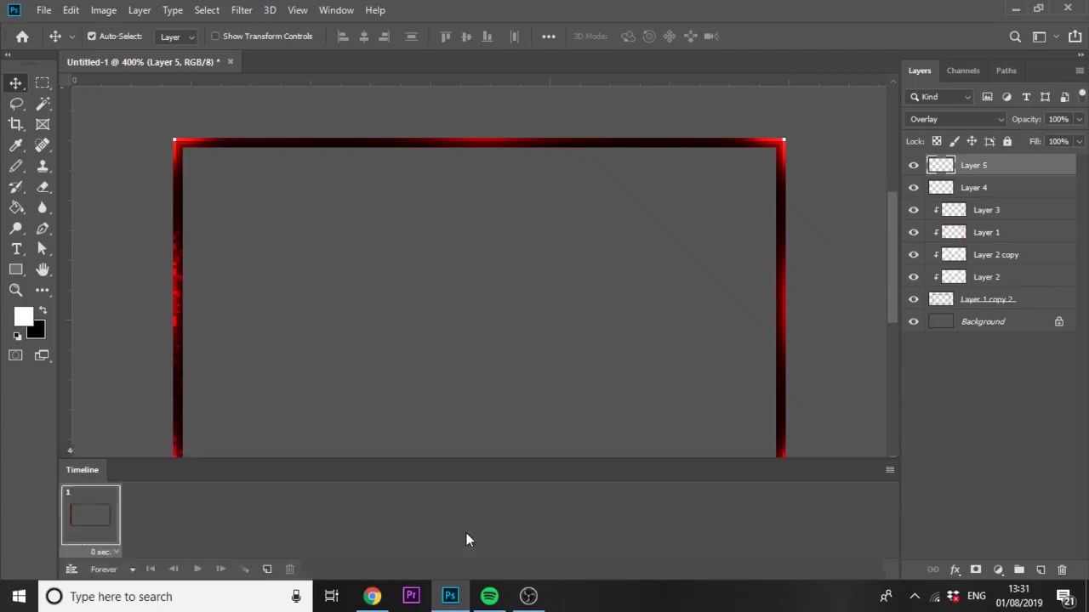
pyautogui.click(82, 553)
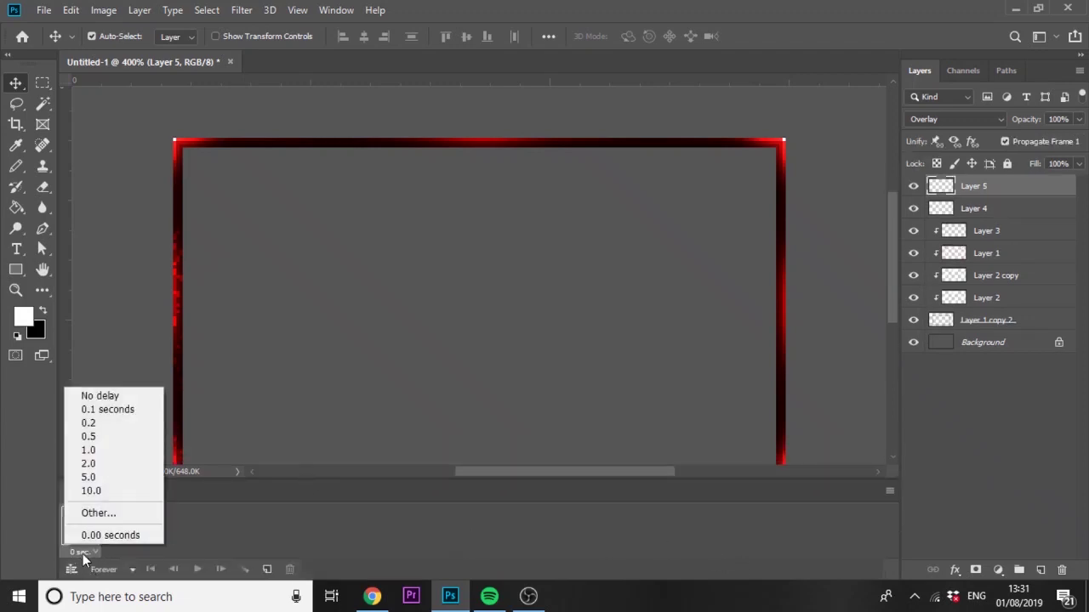
pyautogui.click(104, 410)
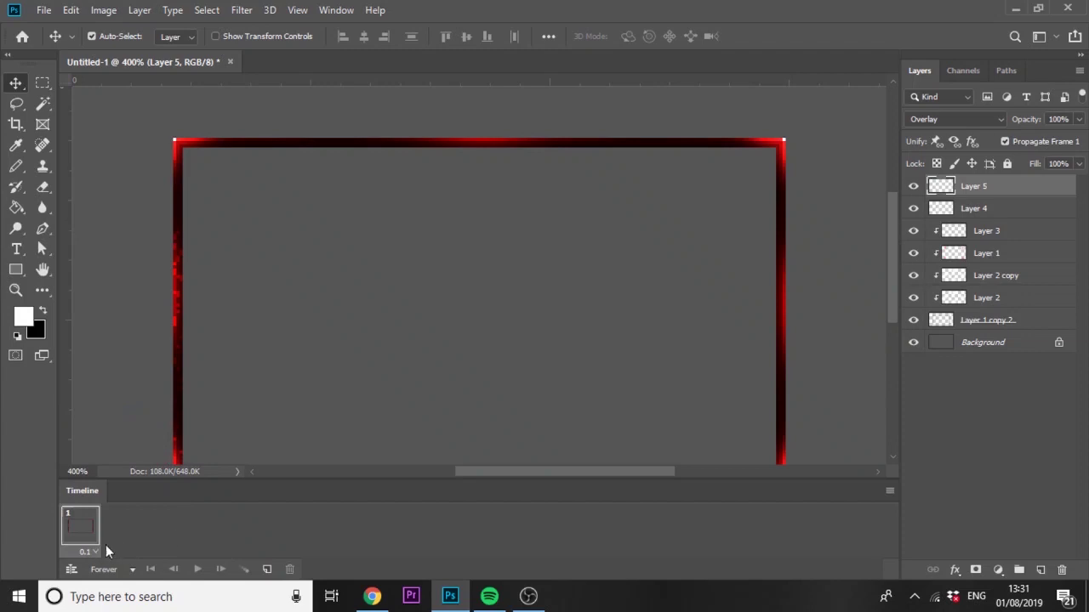
# - Return the view to 400% and select Layer 5 through Layer 1 copy 2
pyautogui.moveTo(892, 297); pyautogui.dragTo(889, 312)
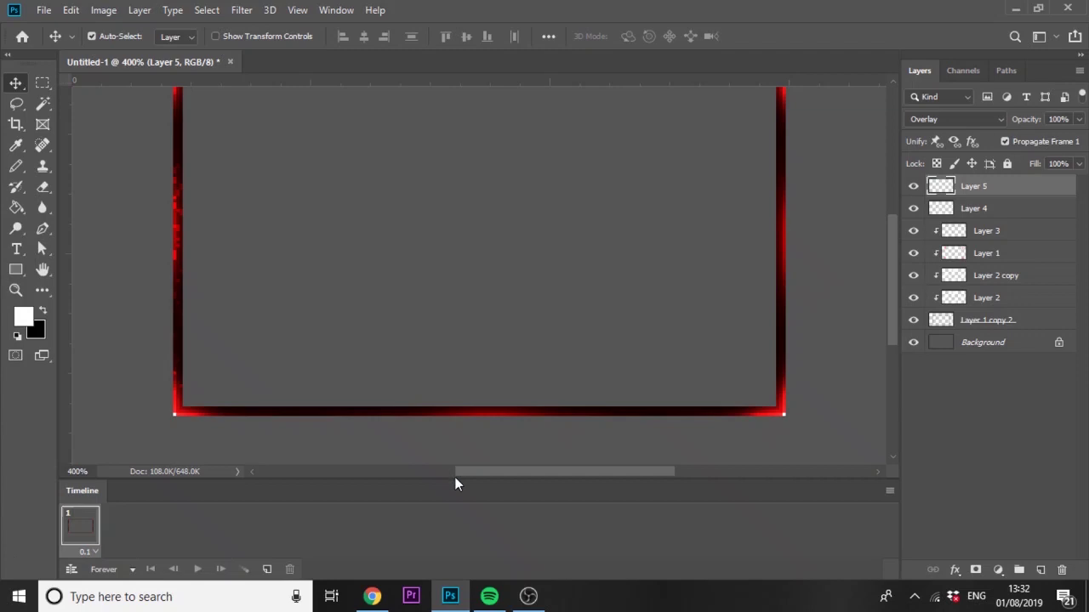
pyautogui.hotkey('ctrl', '+')
pyautogui.hotkey('ctrl', '+')
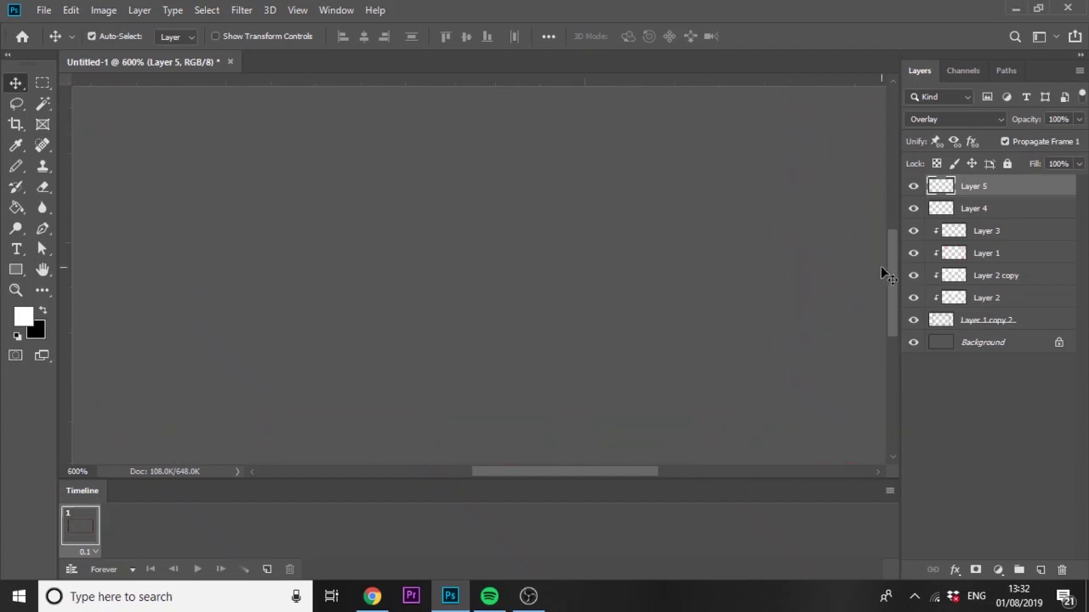
pyautogui.scroll(-3, 882, 270)
pyautogui.hotkey('ctrl', '-')
pyautogui.hotkey('ctrl', '-')
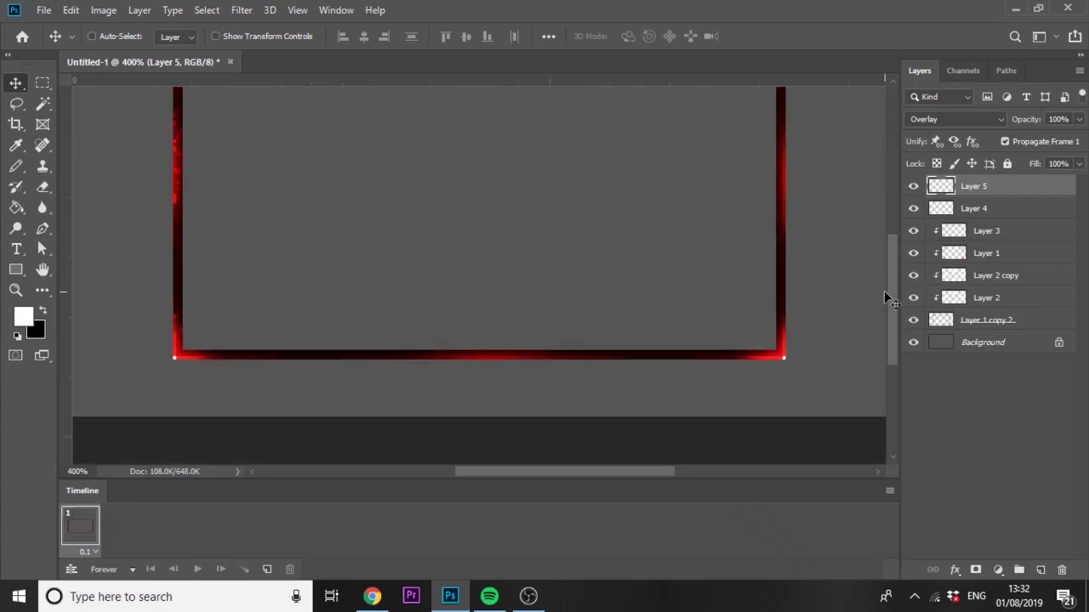
pyautogui.press('ctrl')
pyautogui.keyDown('shift'); pyautogui.click(1005, 325); pyautogui.keyUp('shift')
# - Merge the selected border layers into Layer 5 and duplicate frames until the timeline holds 10
pyautogui.hotkey('ctrl', 'e')
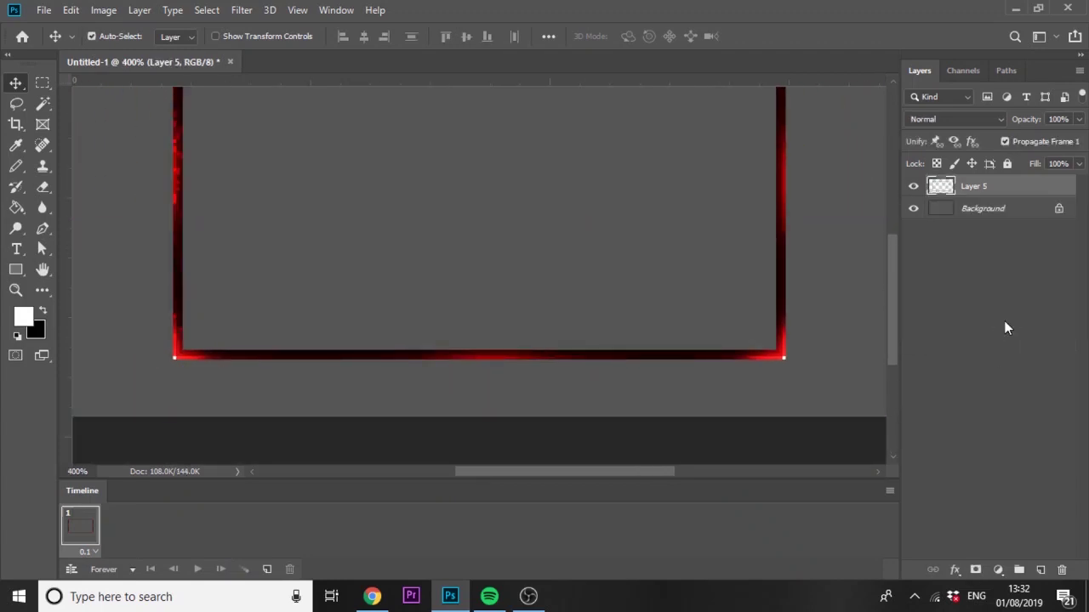
pyautogui.click(14, 270)
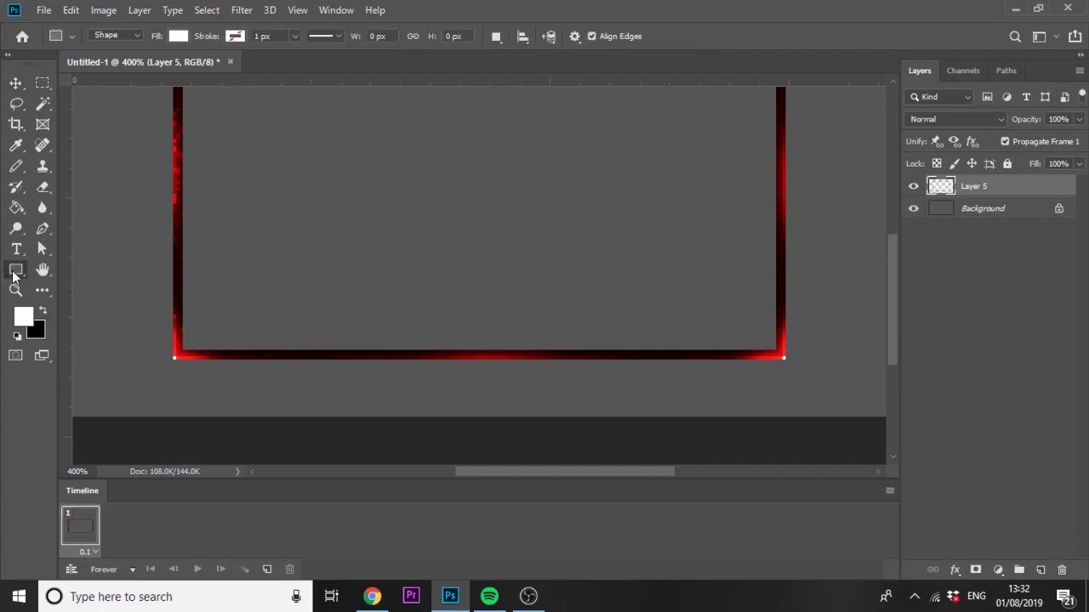
pyautogui.click(266, 570)
pyautogui.click(267, 570)
pyautogui.click(266, 570)
pyautogui.click(267, 570)
pyautogui.click(267, 570)
pyautogui.click(268, 571)
pyautogui.click(269, 571)
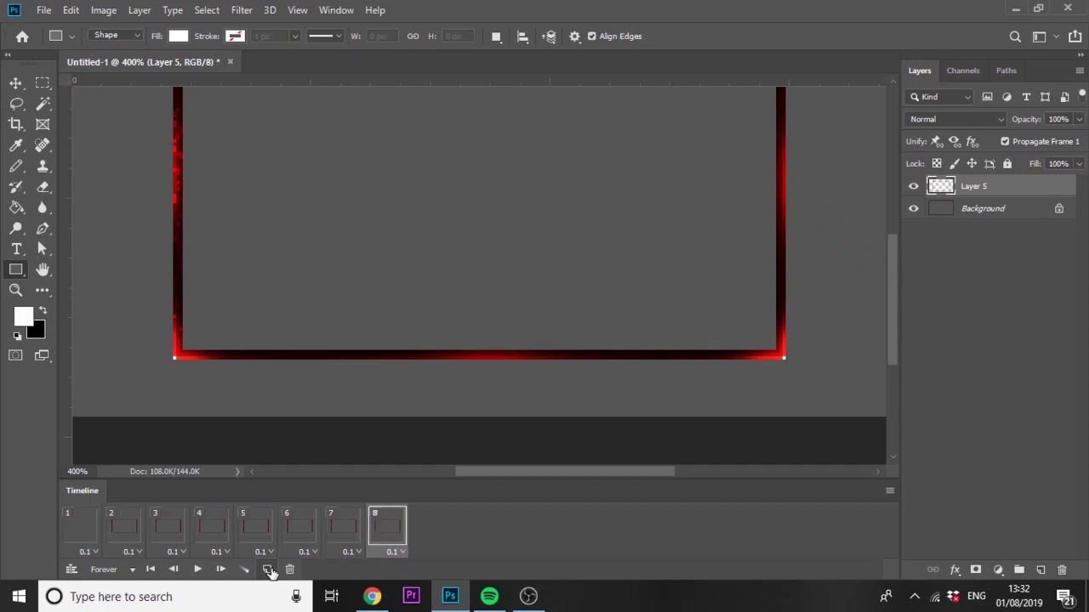
pyautogui.click(269, 571)
pyautogui.click(269, 571)
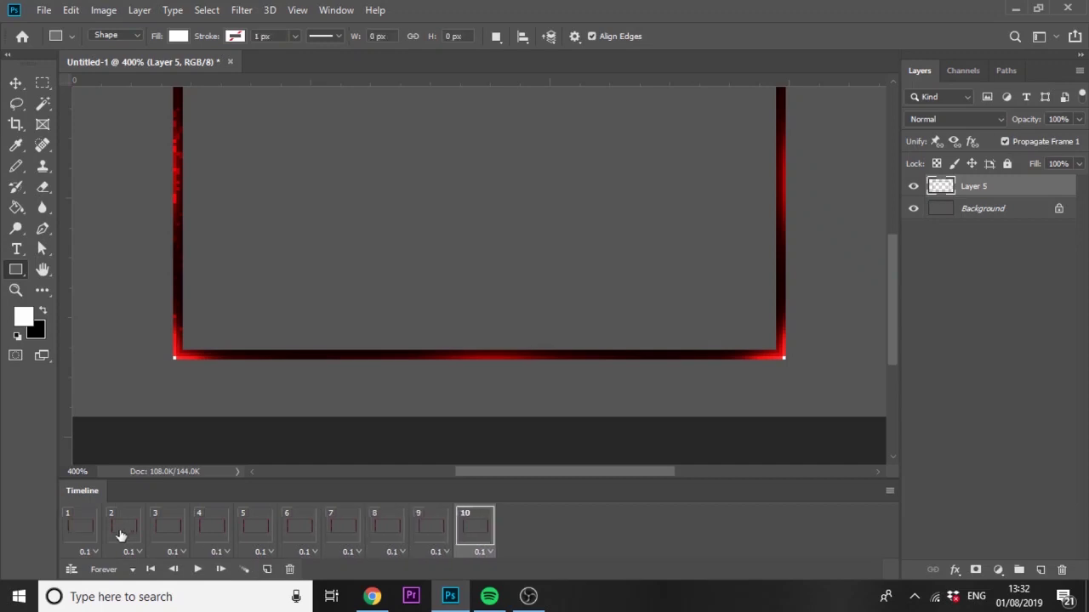
# - Play the 10-frame animation from frame 1 and stop it
pyautogui.click(89, 528)
pyautogui.click(196, 570)
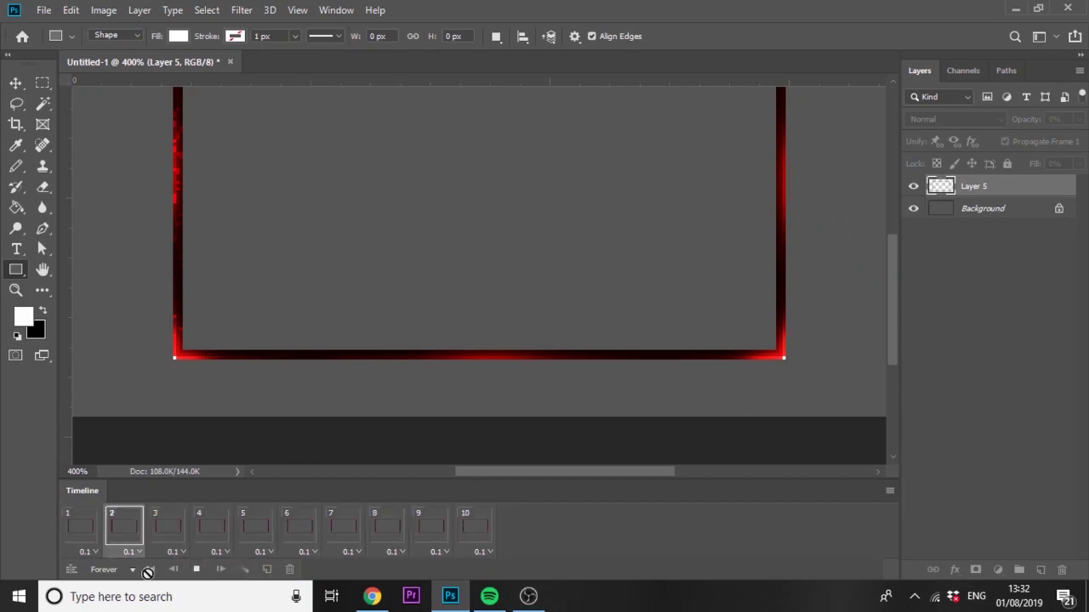
pyautogui.press('space')
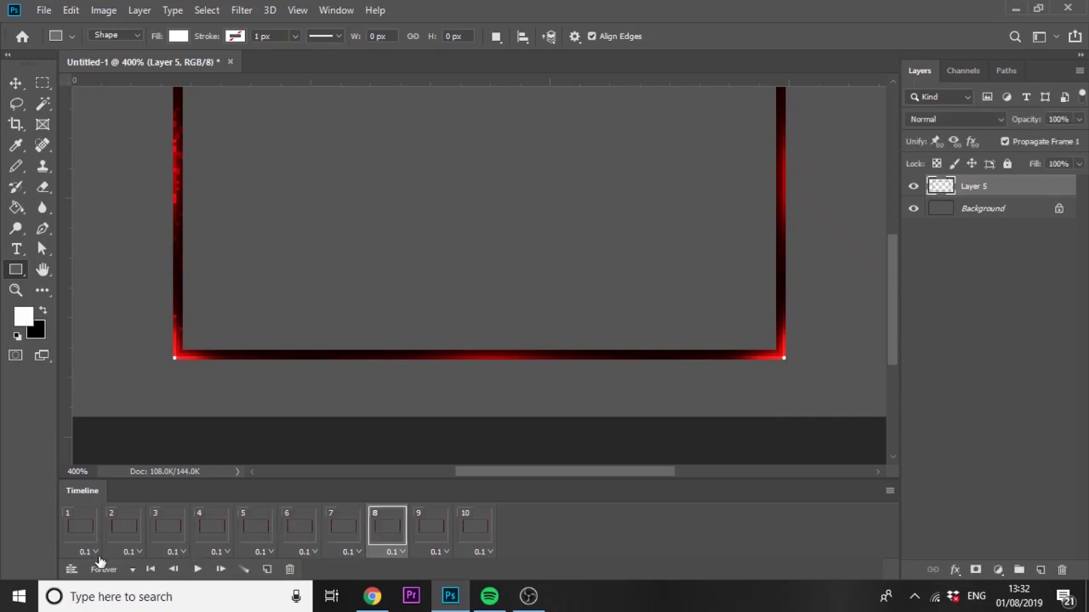
# - On frame 1, draw a white rectangle over the frame's bottom-left corner
pyautogui.click(80, 534)
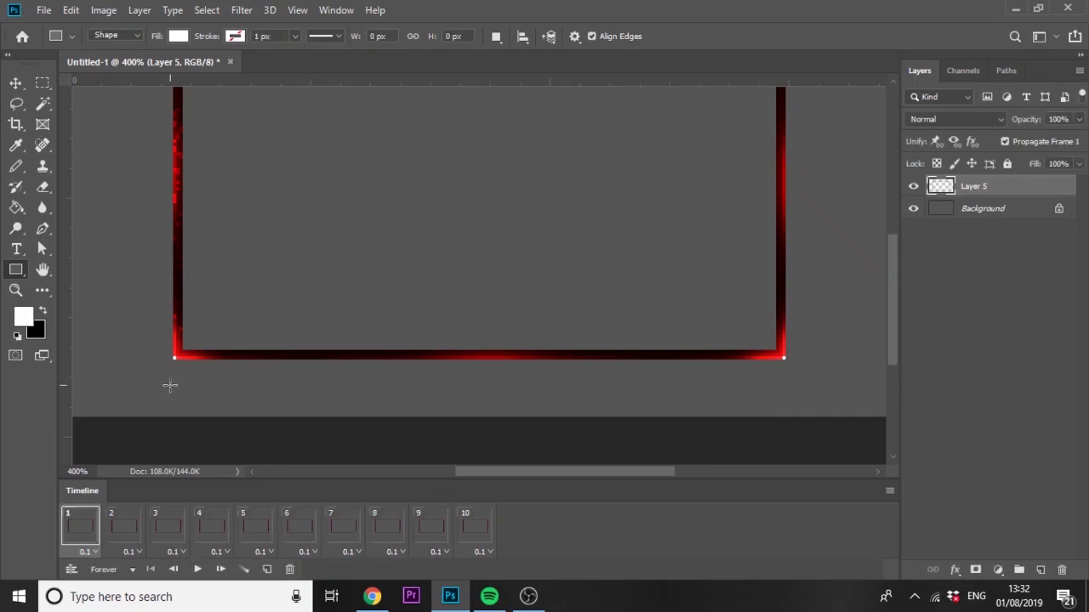
pyautogui.moveTo(178, 386); pyautogui.dragTo(240, 277)
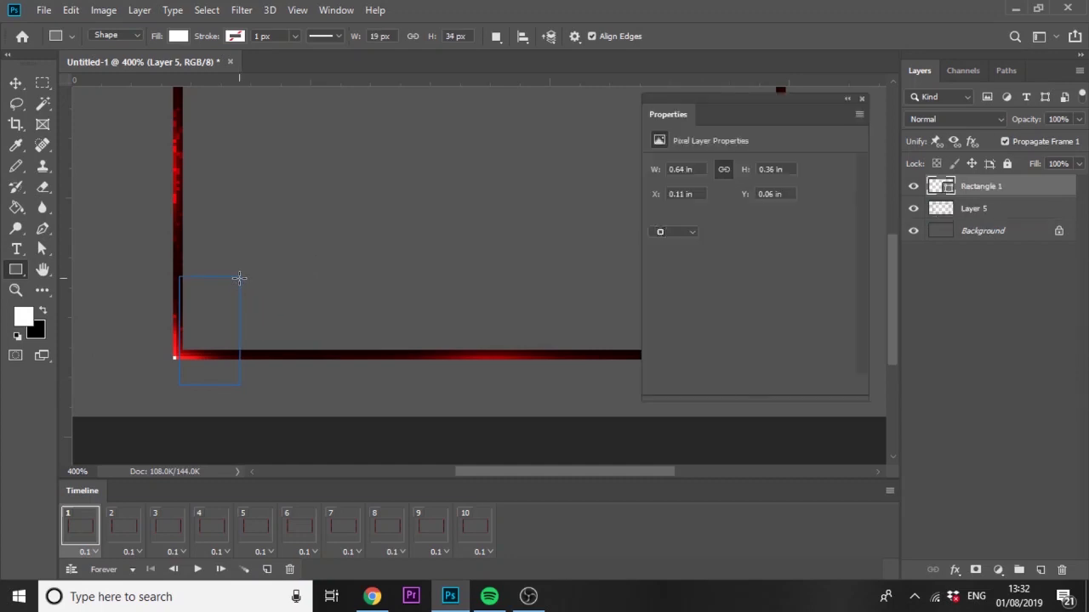
pyautogui.click(861, 99)
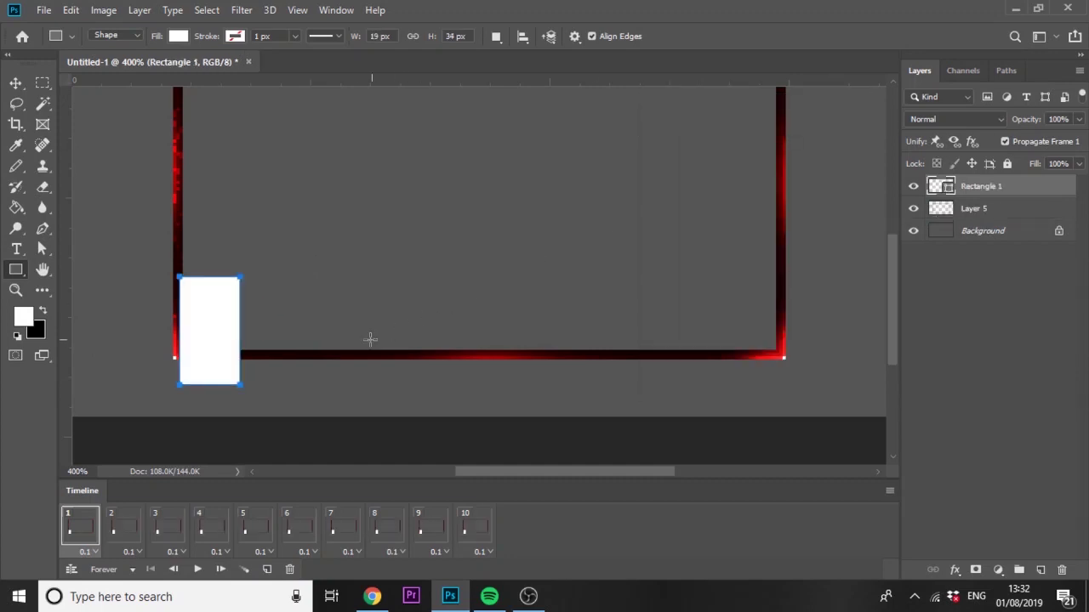
# - Clip Rectangle 1 to Layer 5, skew it into a slanted bar, and nudge it into the bottom-left corner
pyautogui.rightClick(988, 187)
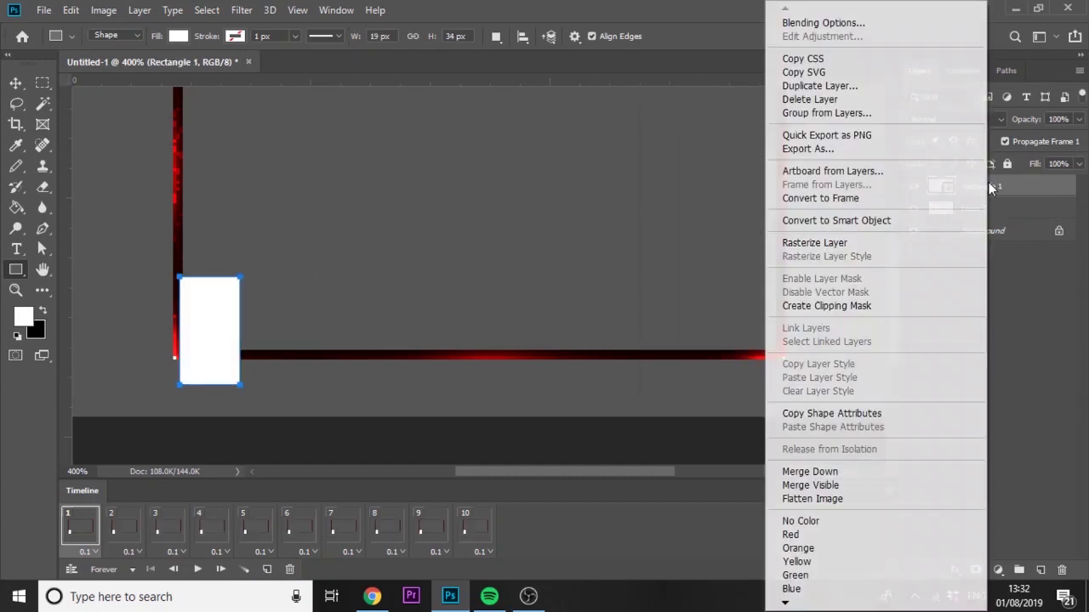
pyautogui.click(884, 310)
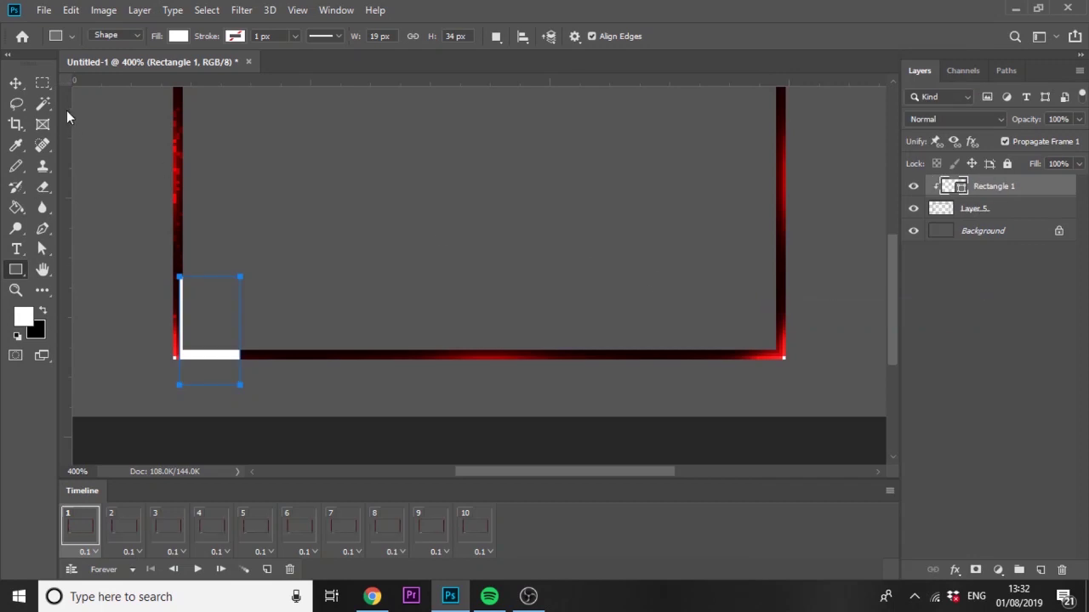
pyautogui.click(15, 83)
pyautogui.hotkey('ctrl', 't')
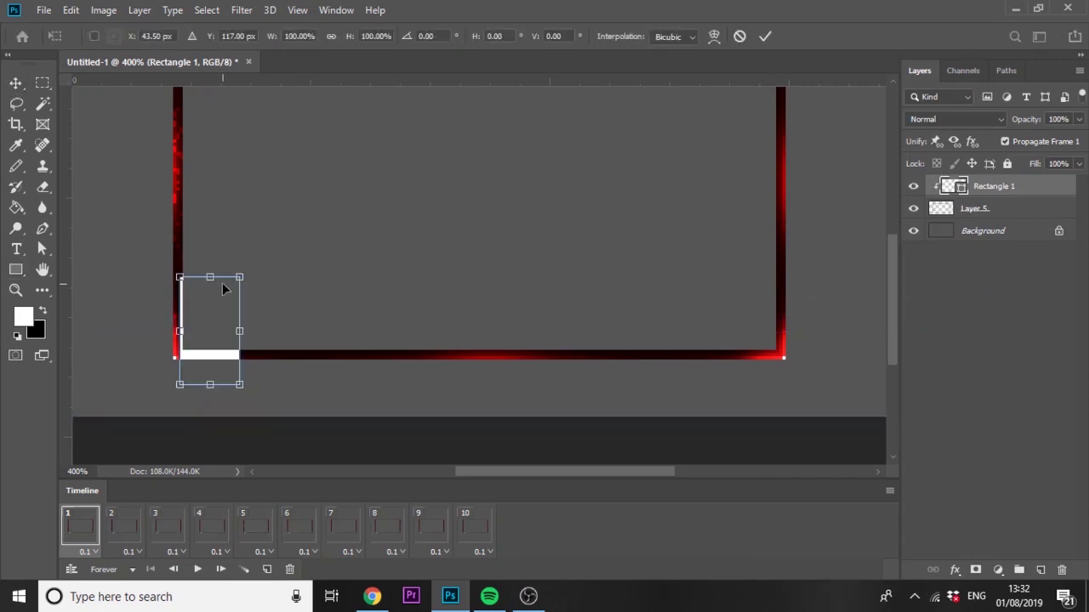
pyautogui.moveTo(210, 278); pyautogui.dragTo(156, 258)
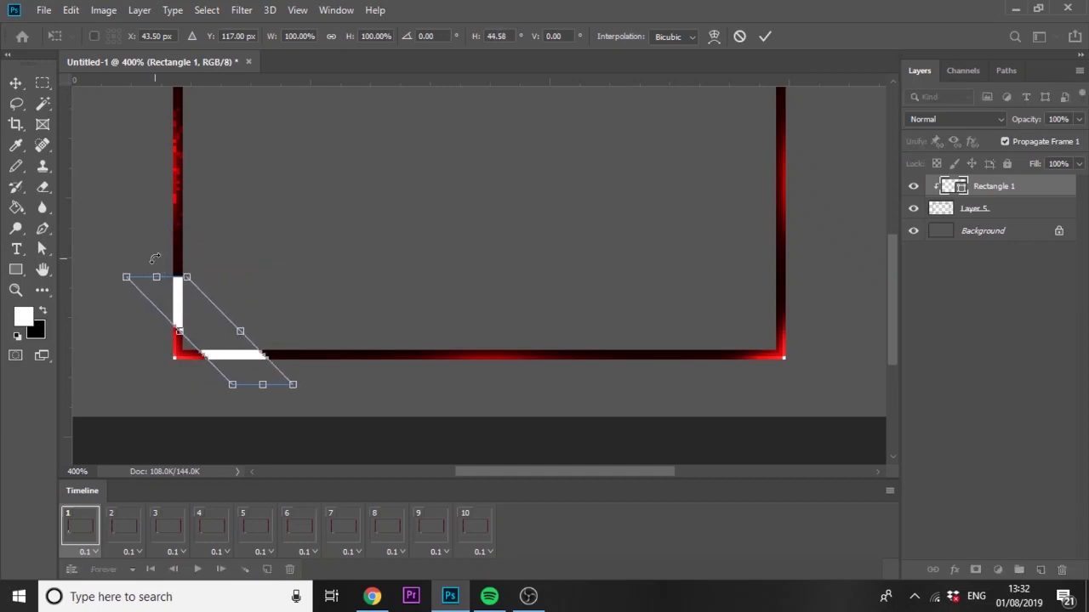
pyautogui.press('Return')
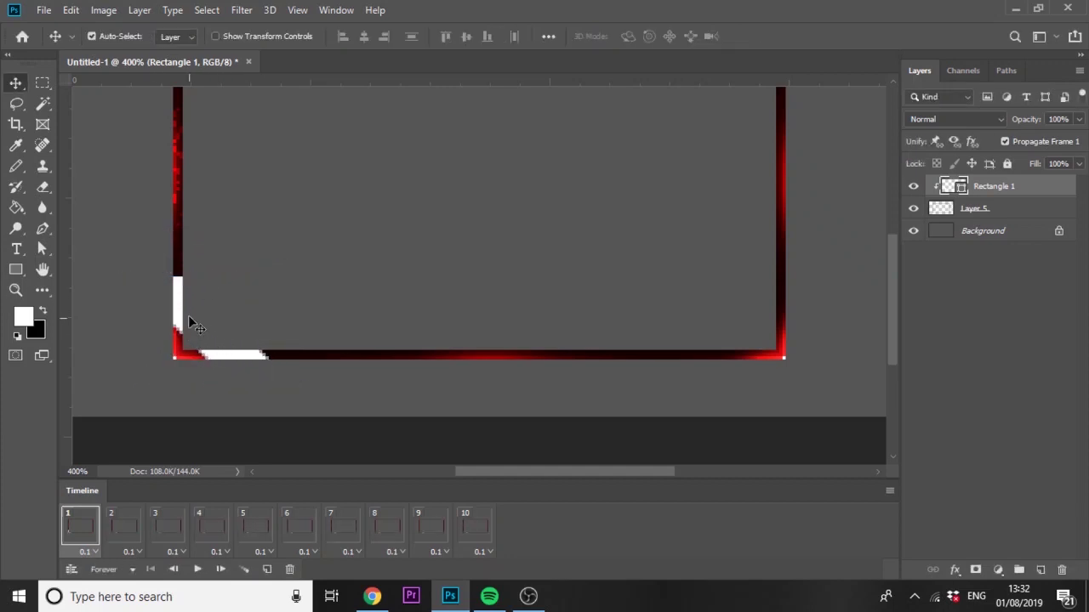
pyautogui.moveTo(178, 315); pyautogui.dragTo(148, 344)
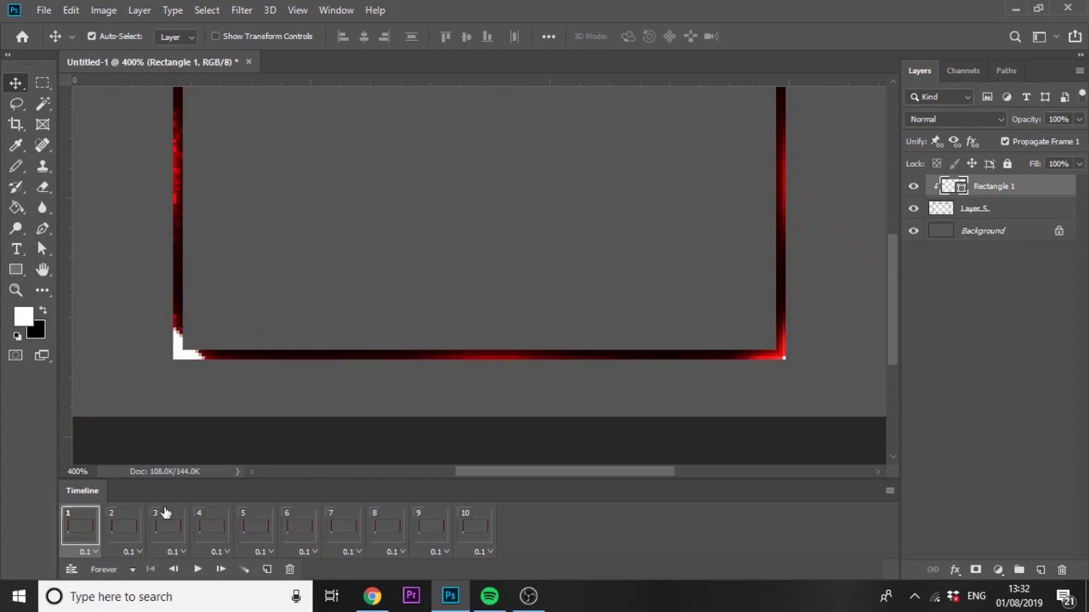
# - Move the white bar mostly off the corner, then place it on the bottom-left corner in frame 2
pyautogui.moveTo(193, 364); pyautogui.dragTo(162, 384)
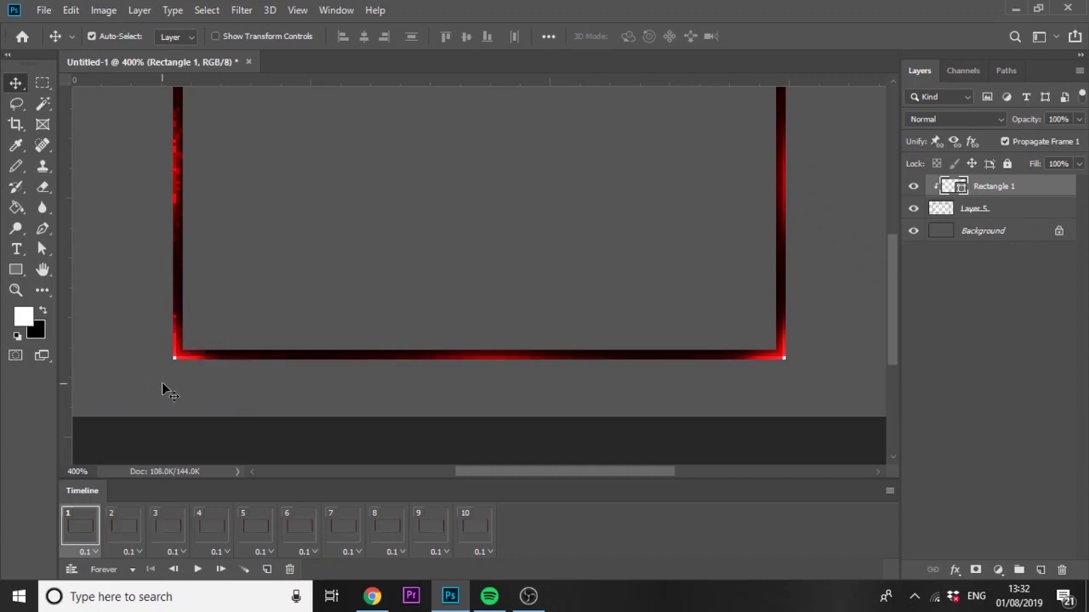
pyautogui.click(127, 535)
pyautogui.hotkey('ctrl', 't')
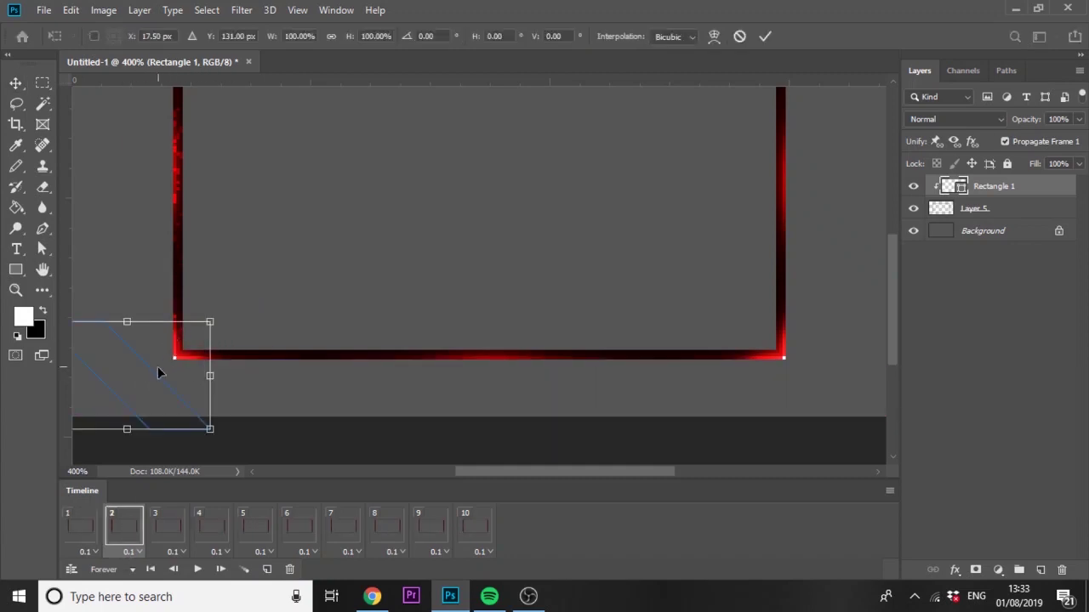
pyautogui.moveTo(158, 370); pyautogui.dragTo(235, 358)
pyautogui.press('Return')
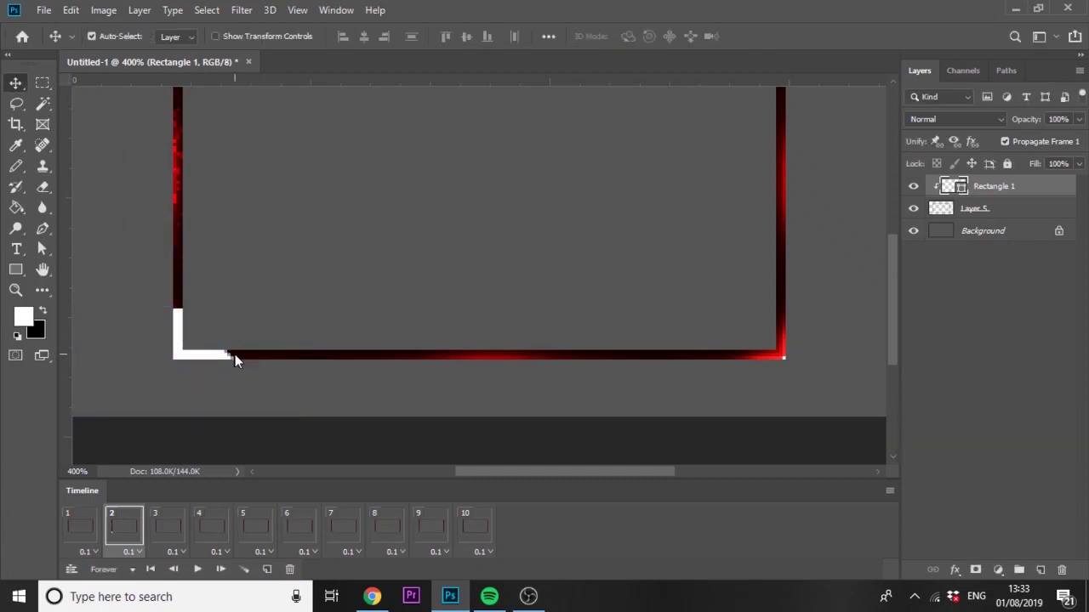
# - Slide the white bar progressively further right along the bottom edge in frames 3 and 4
pyautogui.click(168, 534)
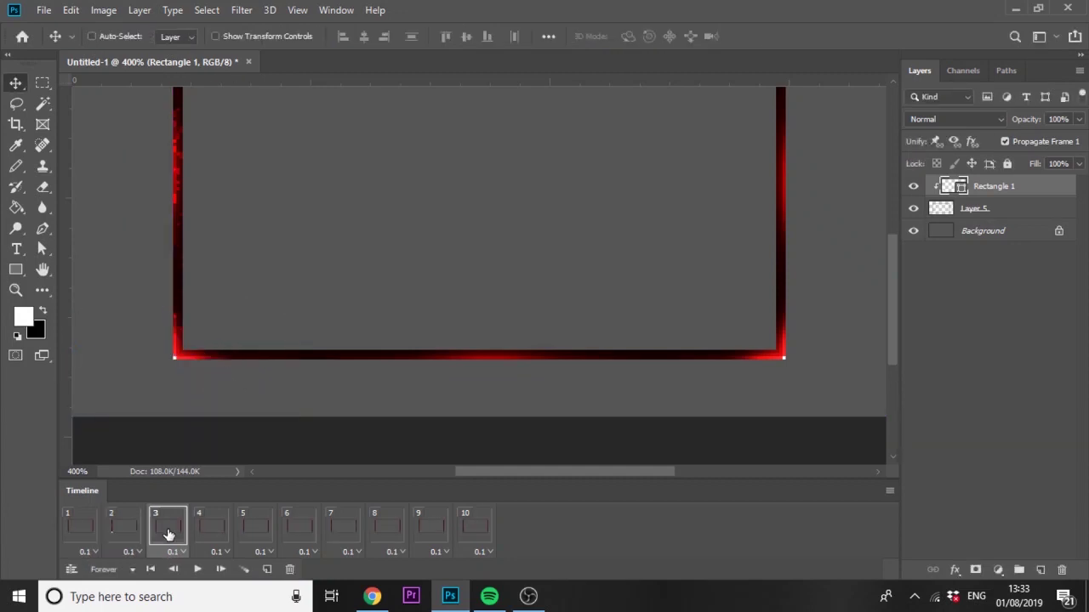
pyautogui.hotkey('ctrl', 't')
pyautogui.moveTo(149, 379); pyautogui.dragTo(307, 364)
pyautogui.press('Return')
pyautogui.click(218, 522)
pyautogui.hotkey('ctrl', 't')
pyautogui.moveTo(177, 389); pyautogui.dragTo(430, 375)
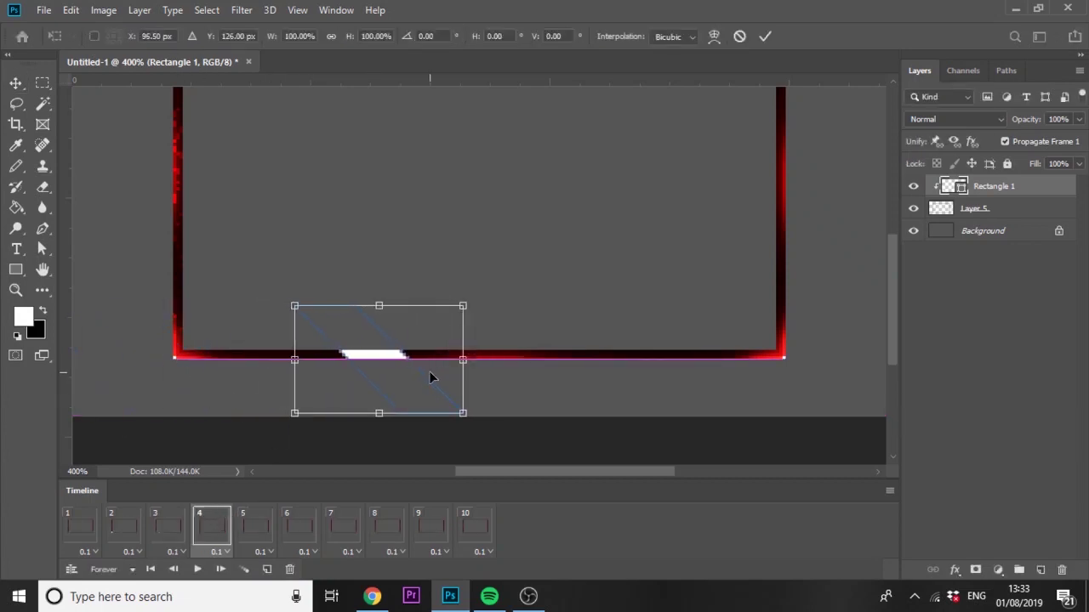
pyautogui.press('Return')
# - After comparing frames 2–4, move frame 5's white bar to the bottom centre of the border
pyautogui.click(162, 526)
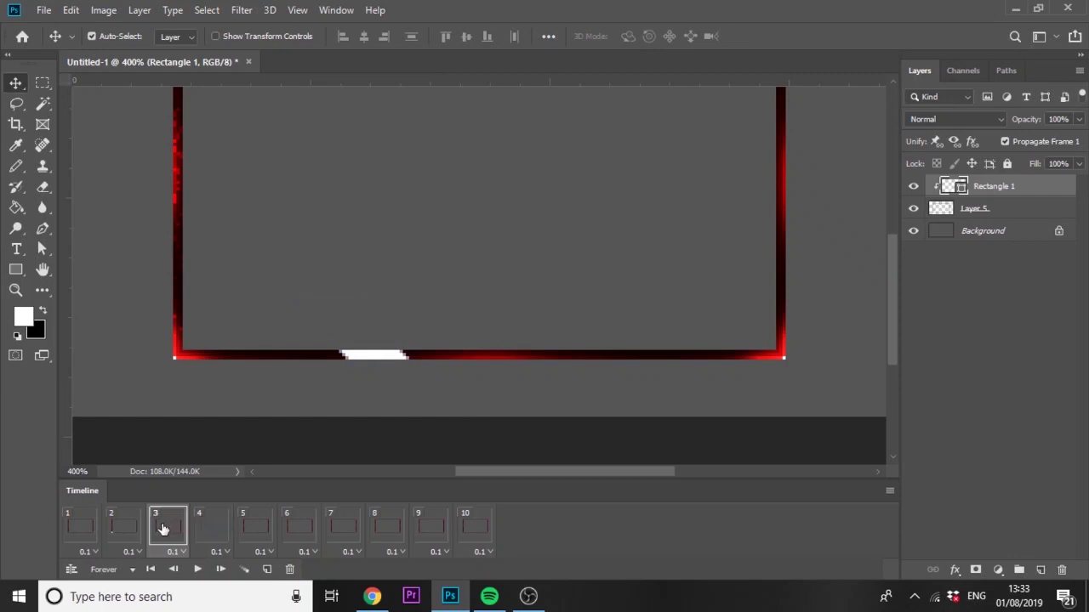
pyautogui.click(126, 526)
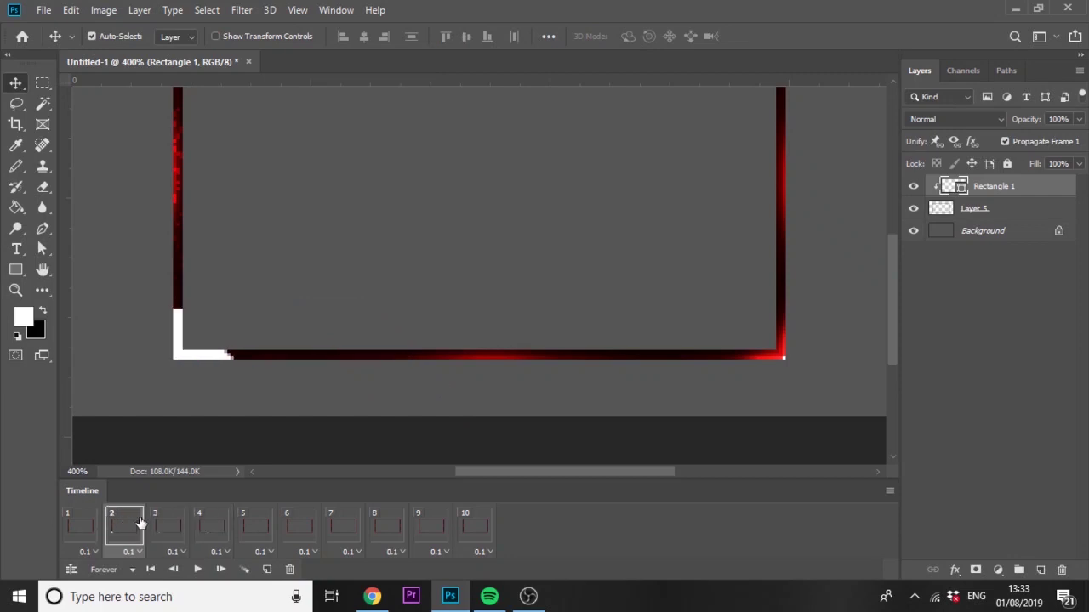
pyautogui.click(167, 524)
pyautogui.click(219, 522)
pyautogui.click(267, 520)
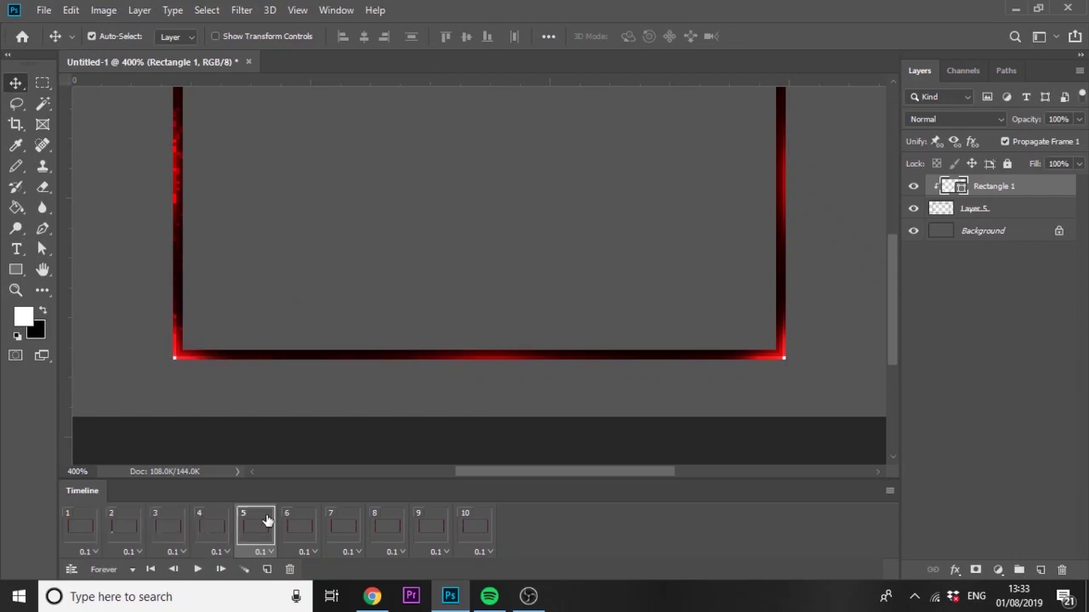
pyautogui.hotkey('ctrl', 't')
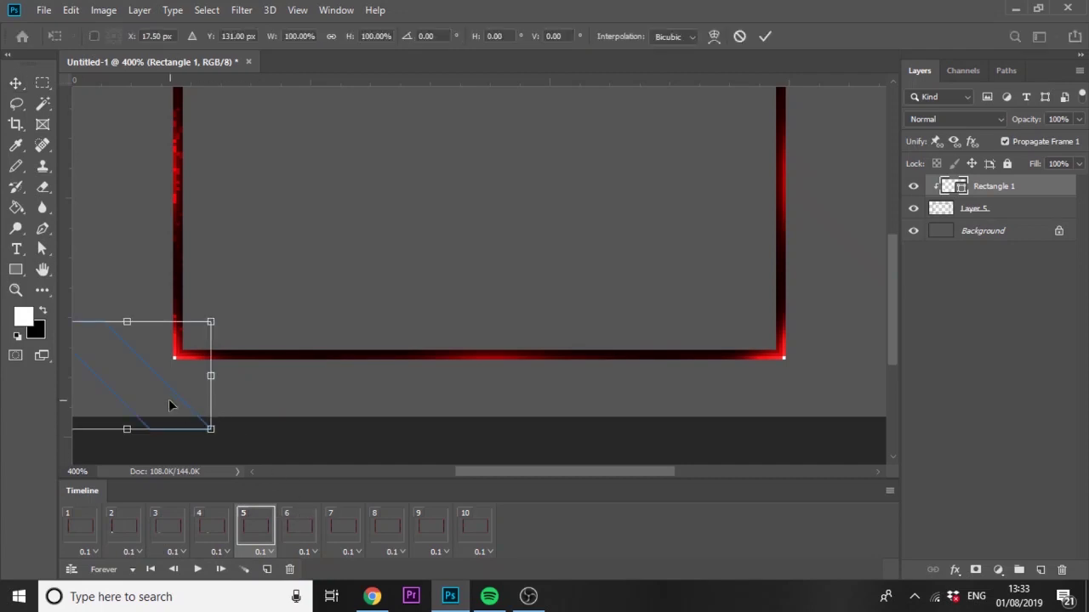
pyautogui.moveTo(168, 399); pyautogui.dragTo(566, 357)
pyautogui.press('Return')
pyautogui.hotkey('ctrl', 't')
pyautogui.press('Return')
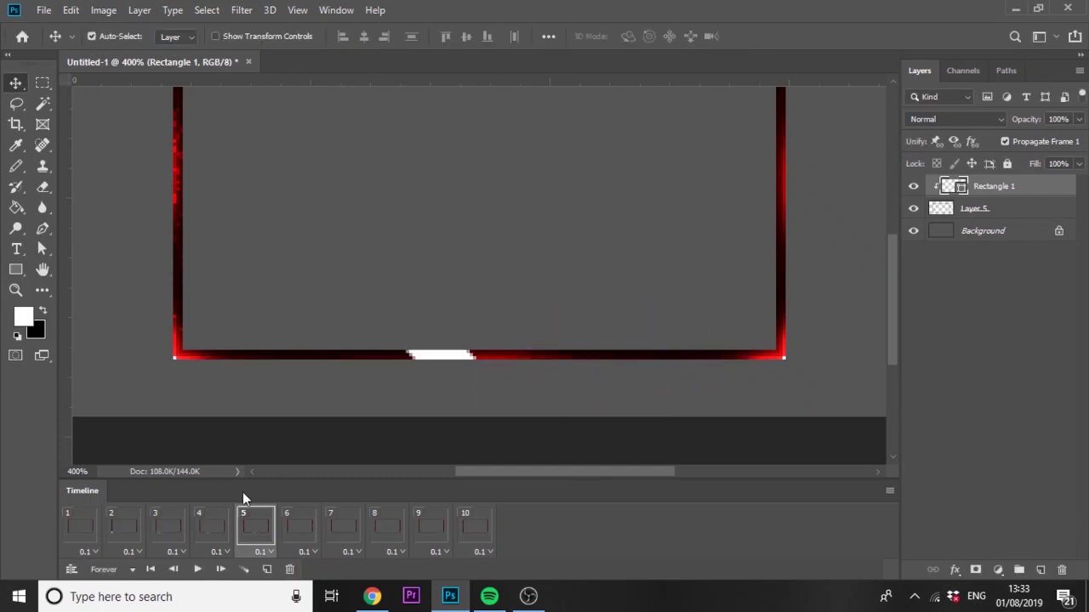
pyautogui.click(218, 527)
pyautogui.click(94, 531)
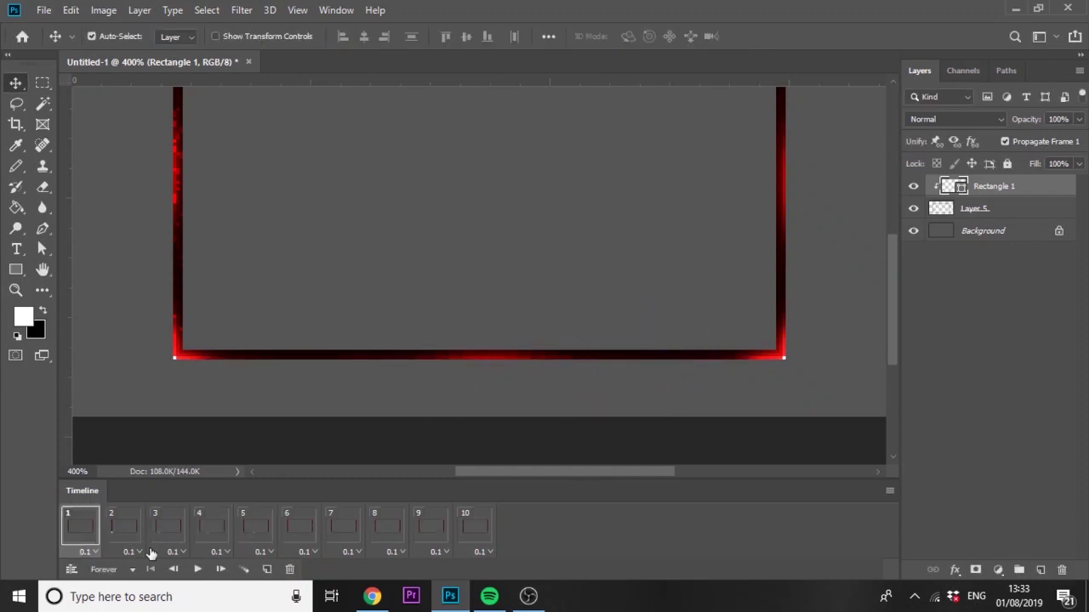
pyautogui.click(198, 570)
pyautogui.click(199, 570)
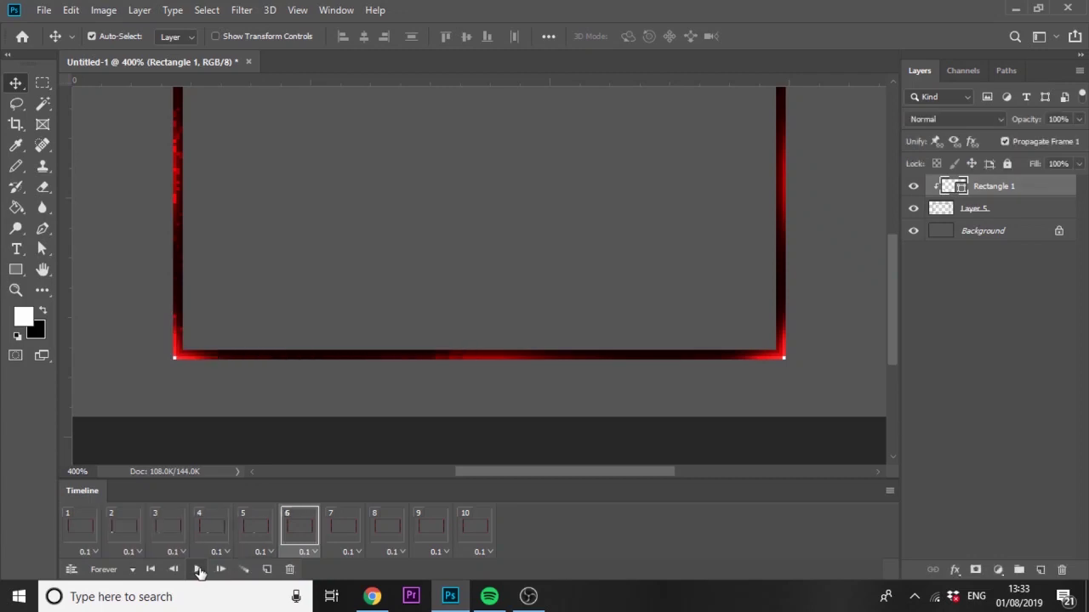
pyautogui.click(90, 531)
pyautogui.click(123, 531)
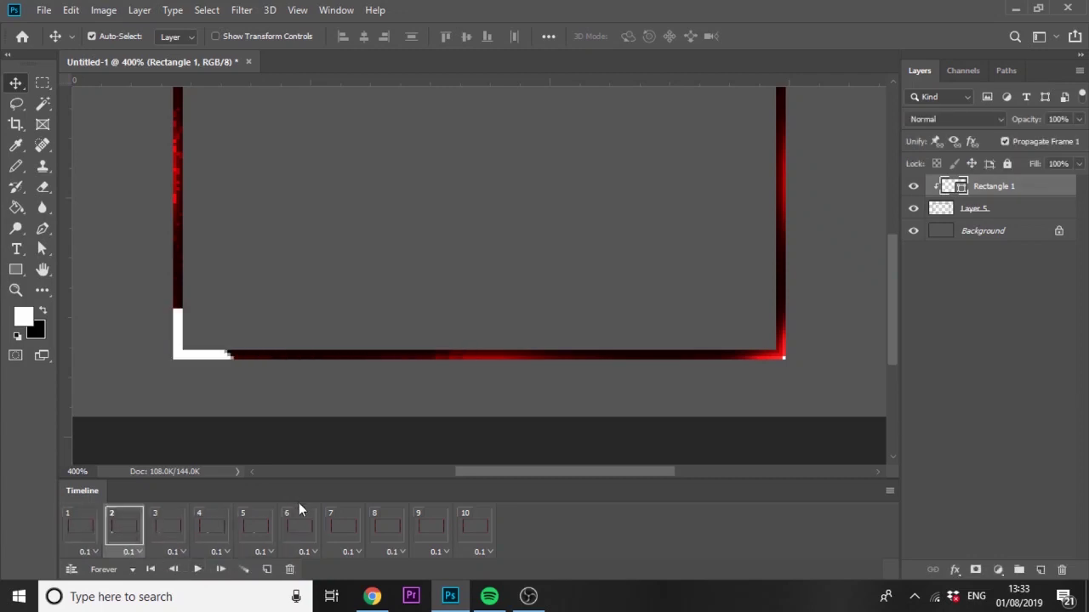
pyautogui.keyDown('shift'); pyautogui.click(466, 524); pyautogui.keyUp('shift')
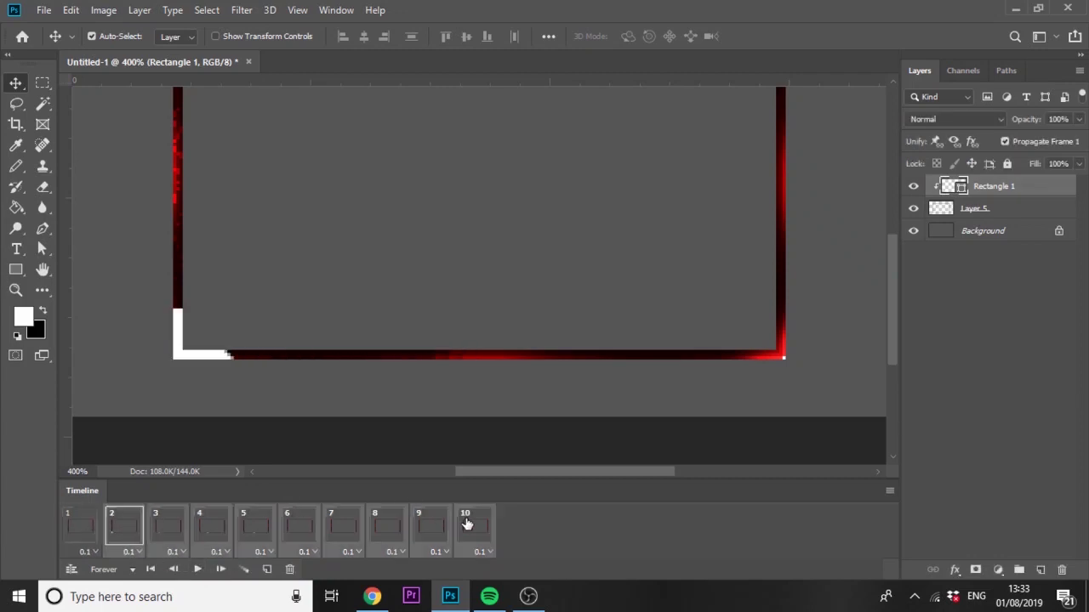
pyautogui.click(136, 552)
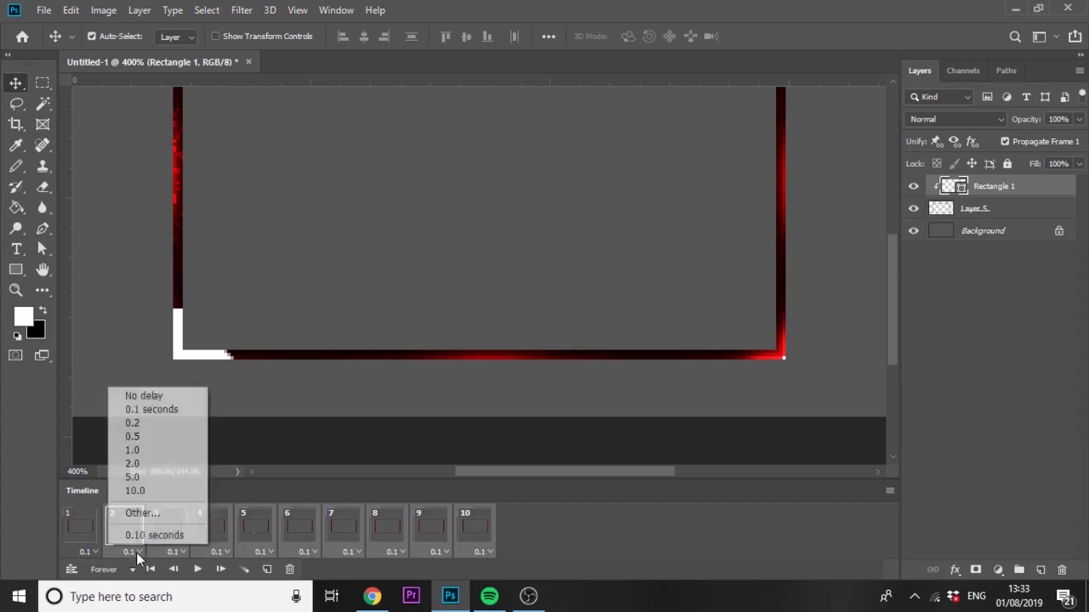
pyautogui.click(173, 397)
pyautogui.click(198, 569)
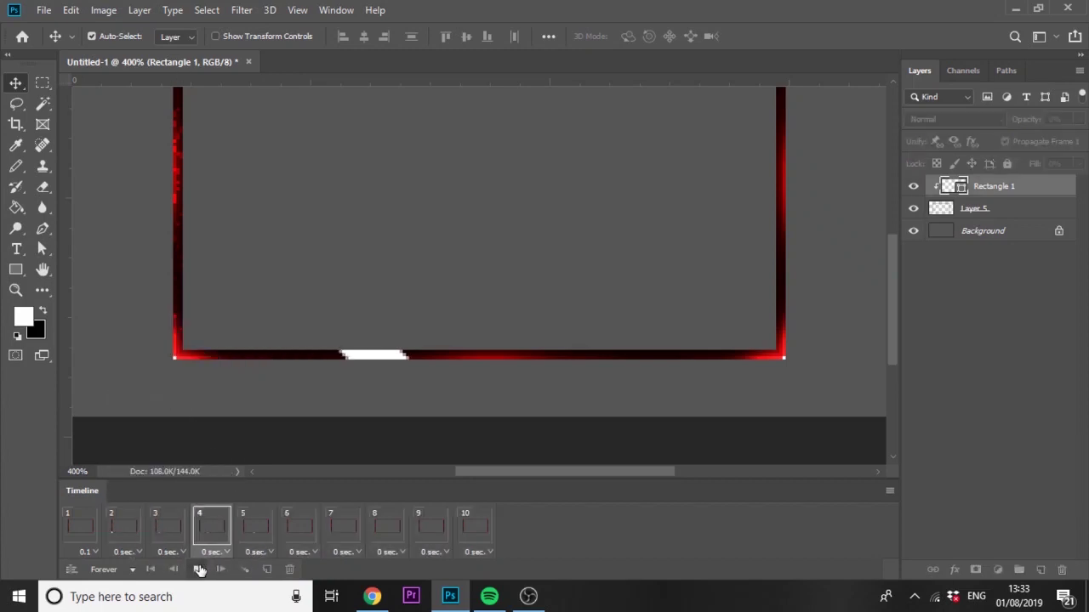
pyautogui.click(198, 569)
pyautogui.click(133, 536)
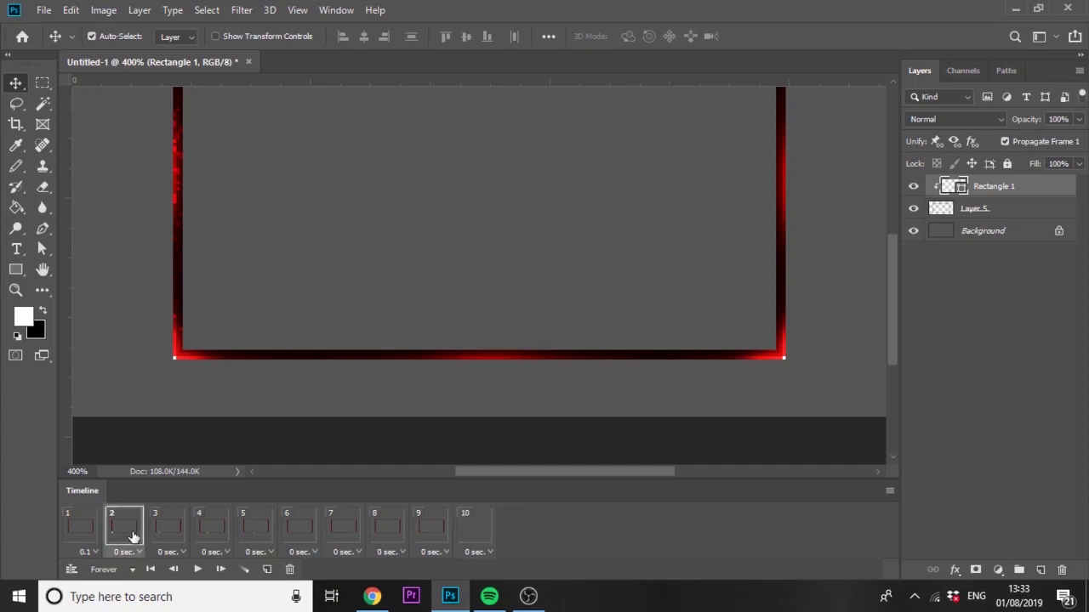
pyautogui.keyDown('shift'); pyautogui.click(463, 529); pyautogui.keyUp('shift')
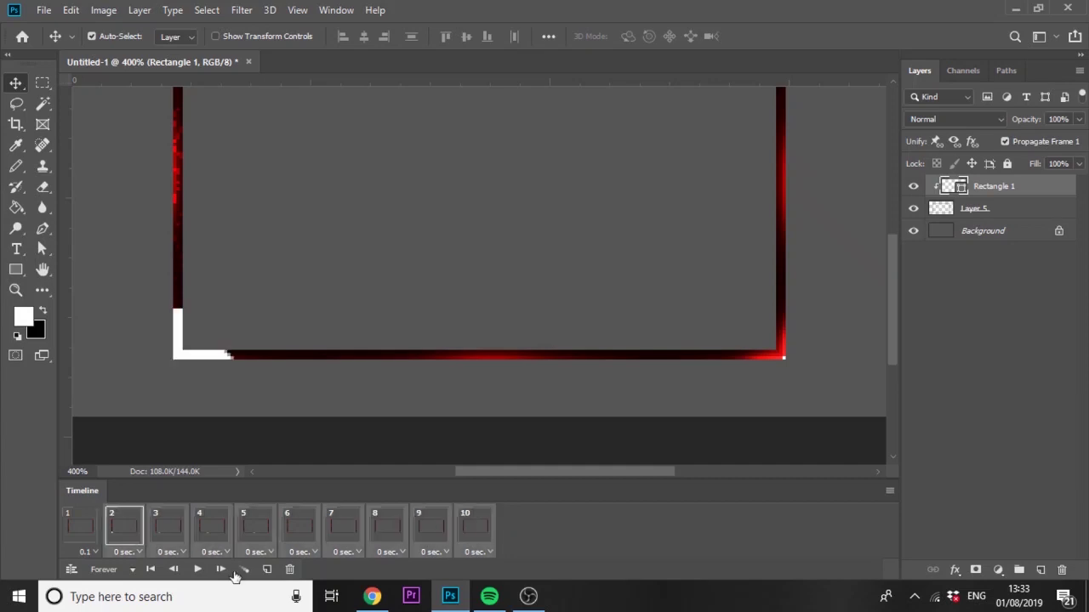
pyautogui.click(134, 558)
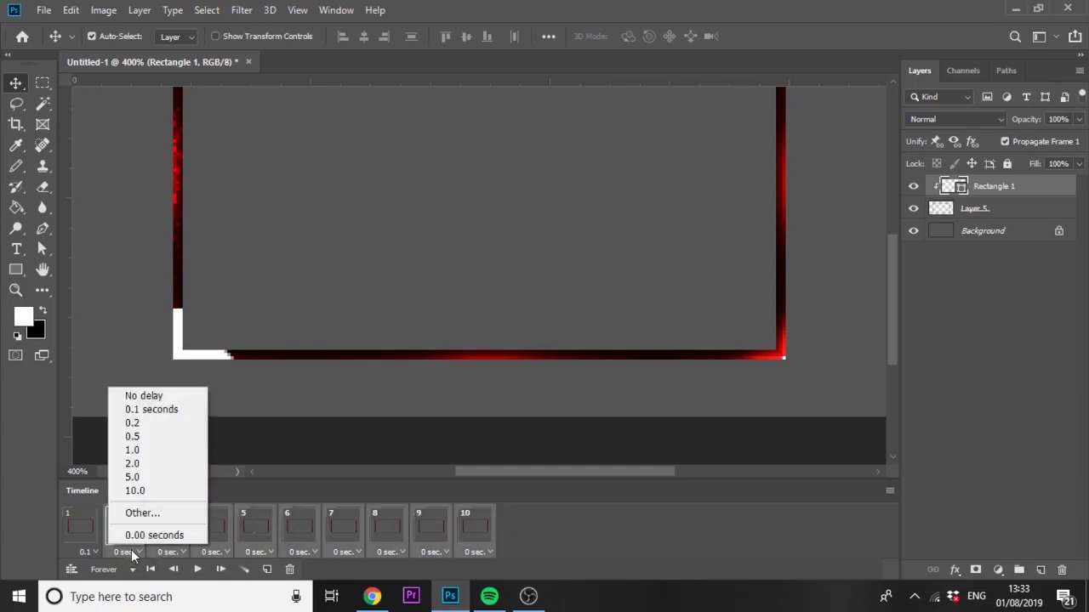
pyautogui.click(151, 409)
pyautogui.click(169, 524)
pyautogui.click(208, 534)
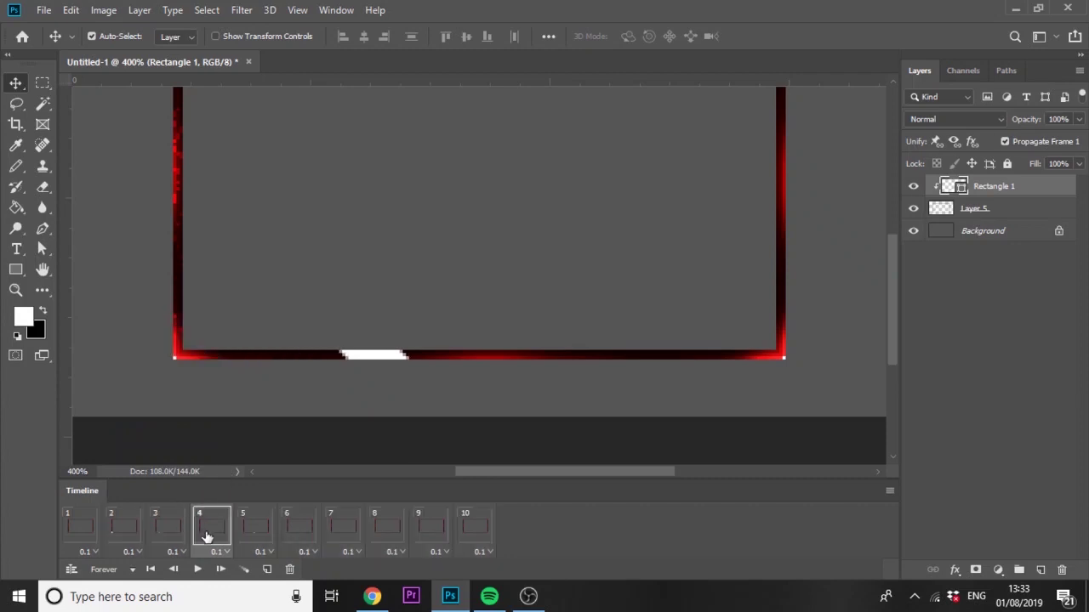
pyautogui.click(248, 530)
pyautogui.click(290, 534)
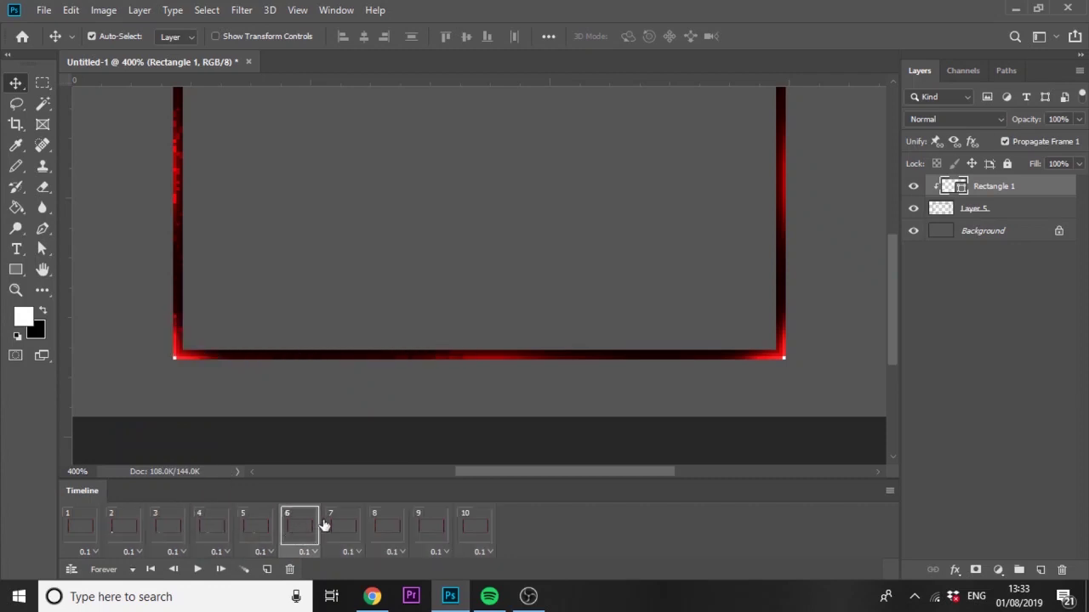
# - Move frame 6's white bar just right of centre on the bottom edge
pyautogui.hotkey('ctrl', 't')
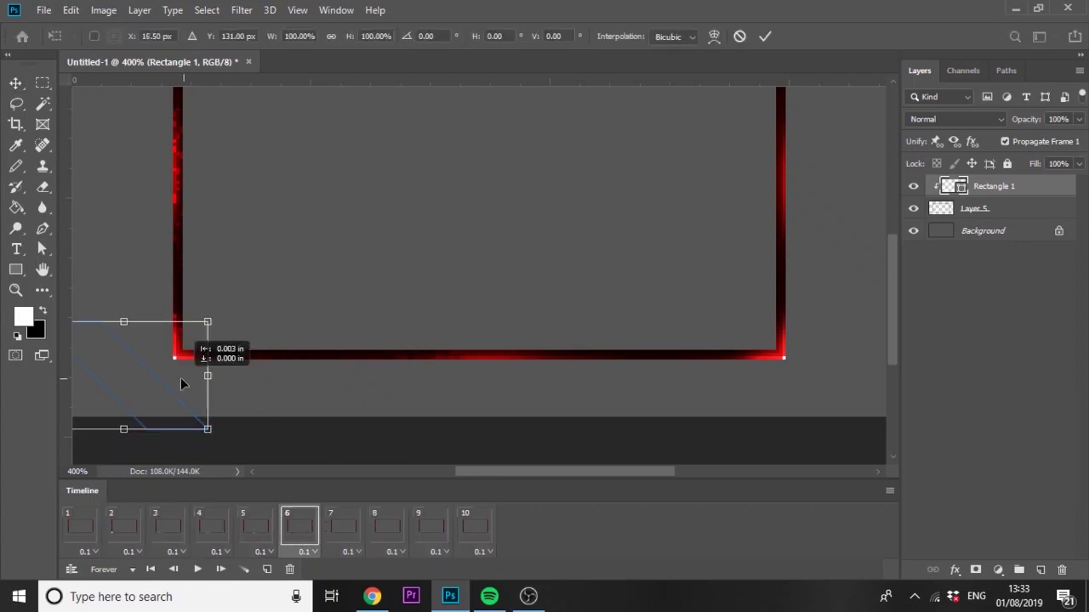
pyautogui.moveTo(181, 378); pyautogui.dragTo(617, 367)
pyautogui.press('Return')
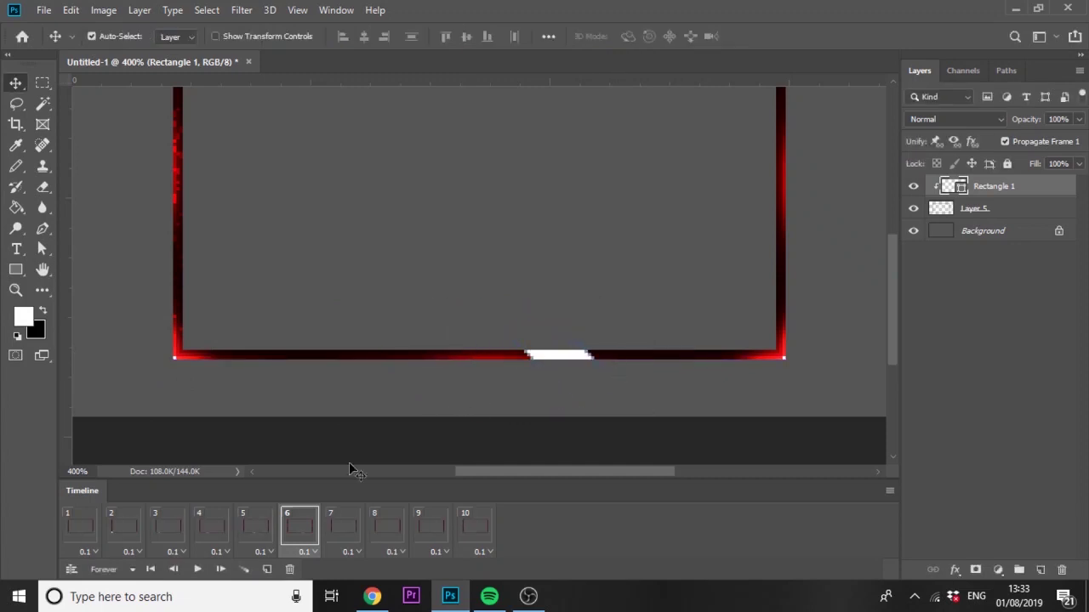
pyautogui.click(263, 529)
pyautogui.click(292, 535)
# - Place the white bar near the bottom edge's right end in frame 7 and the bottom-right corner in frame 8
pyautogui.click(330, 535)
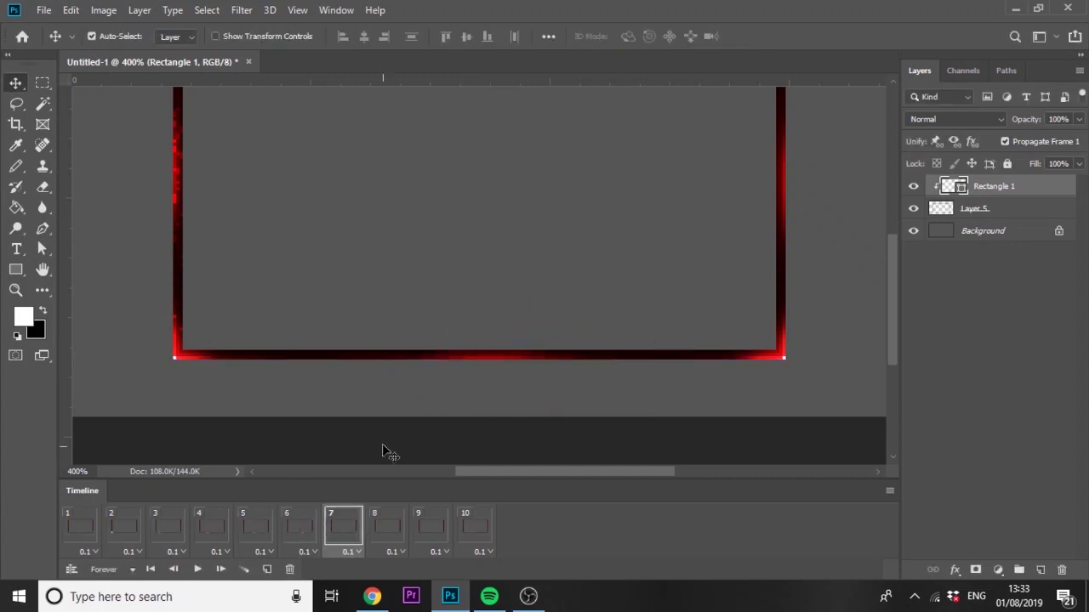
pyautogui.hotkey('ctrl', 't')
pyautogui.moveTo(128, 352); pyautogui.dragTo(663, 328)
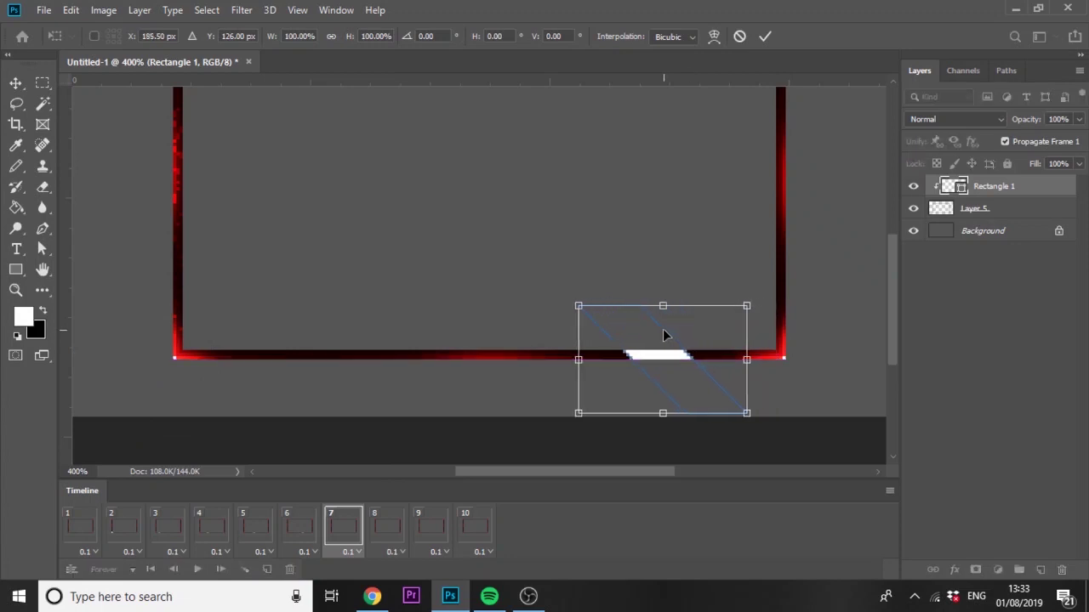
pyautogui.press('Return')
pyautogui.click(386, 529)
pyautogui.hotkey('ctrl', 't')
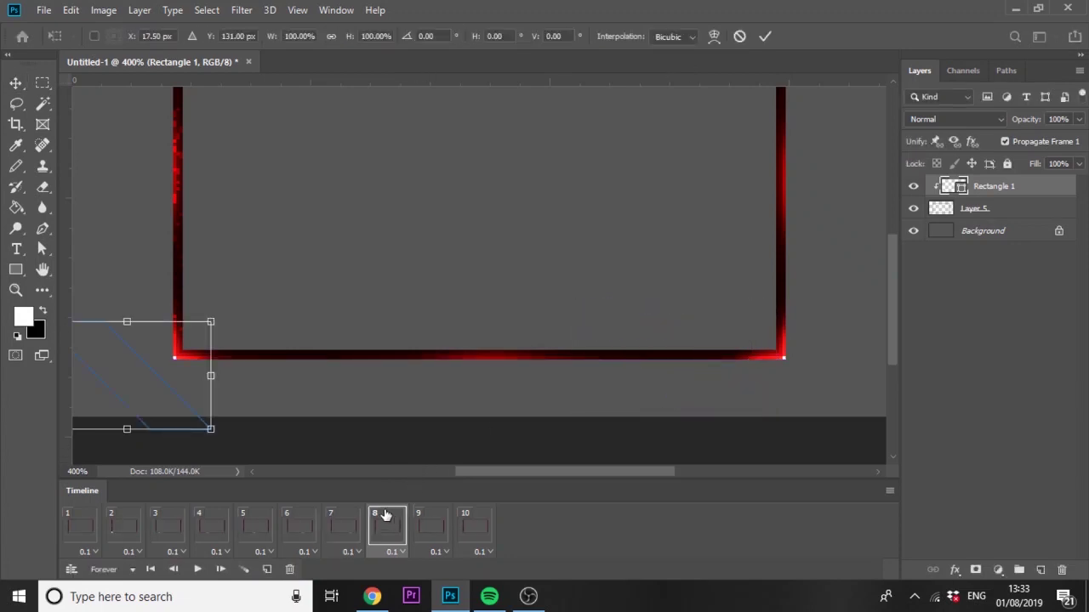
pyautogui.moveTo(128, 351); pyautogui.dragTo(732, 331)
pyautogui.press('Return')
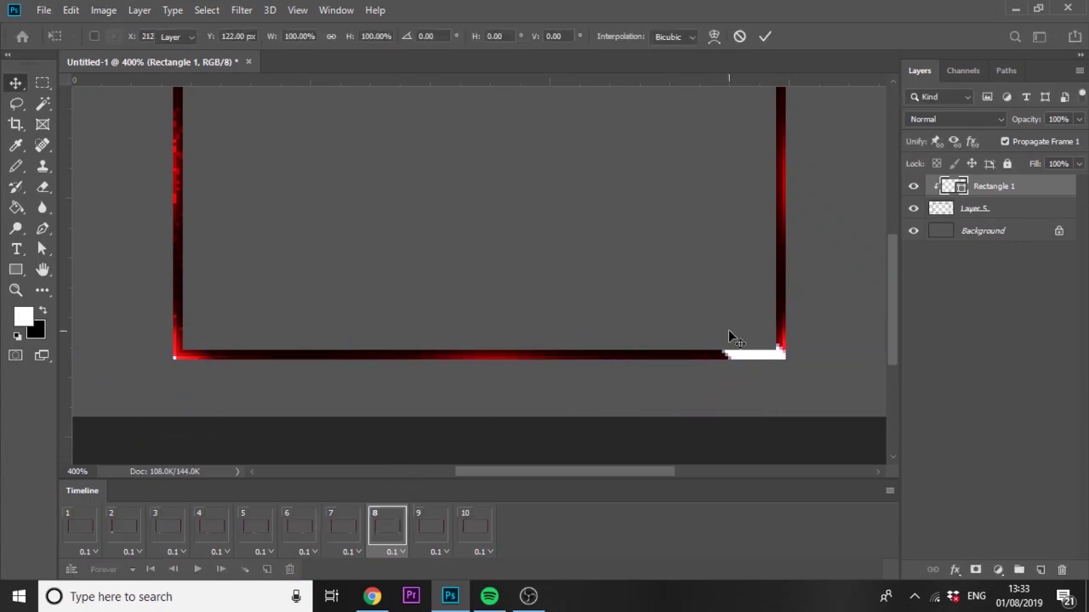
# - Play the animation from frame 1, stop it, and return to frame 2
pyautogui.click(88, 536)
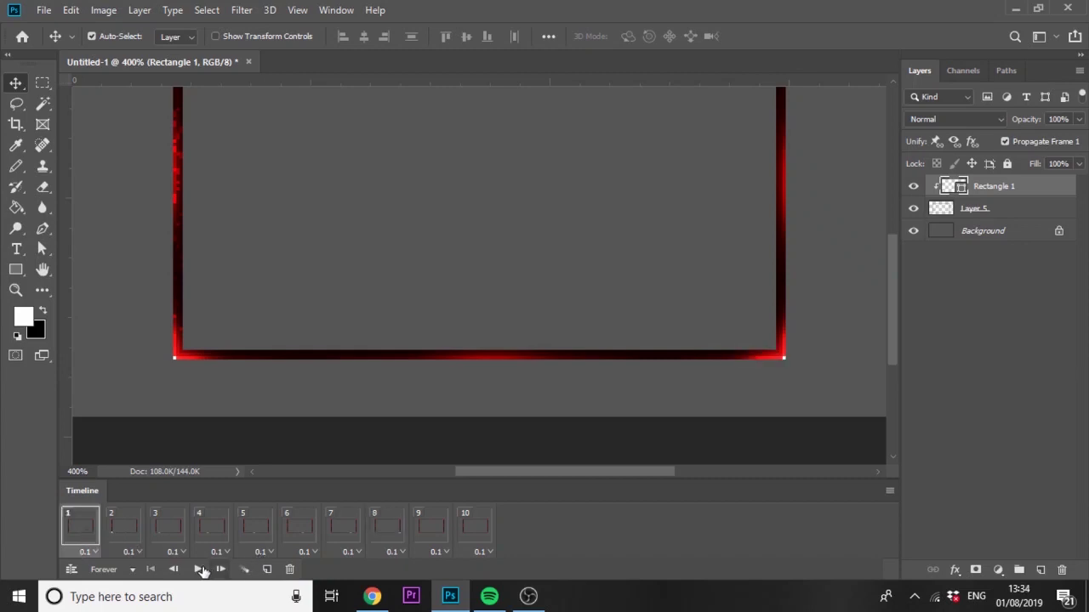
pyautogui.click(197, 569)
pyautogui.click(197, 569)
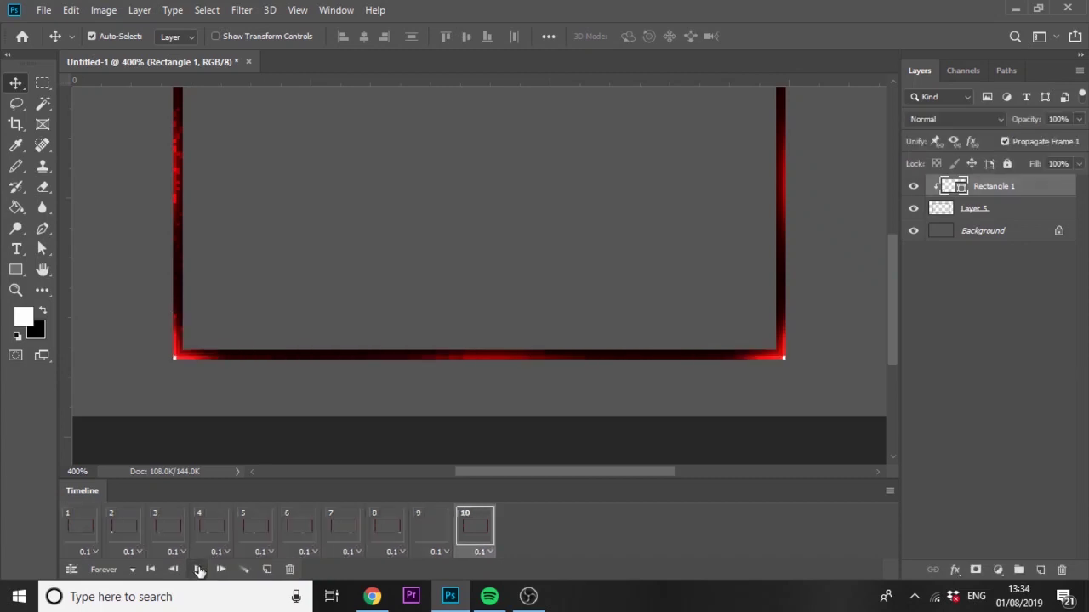
pyautogui.click(130, 531)
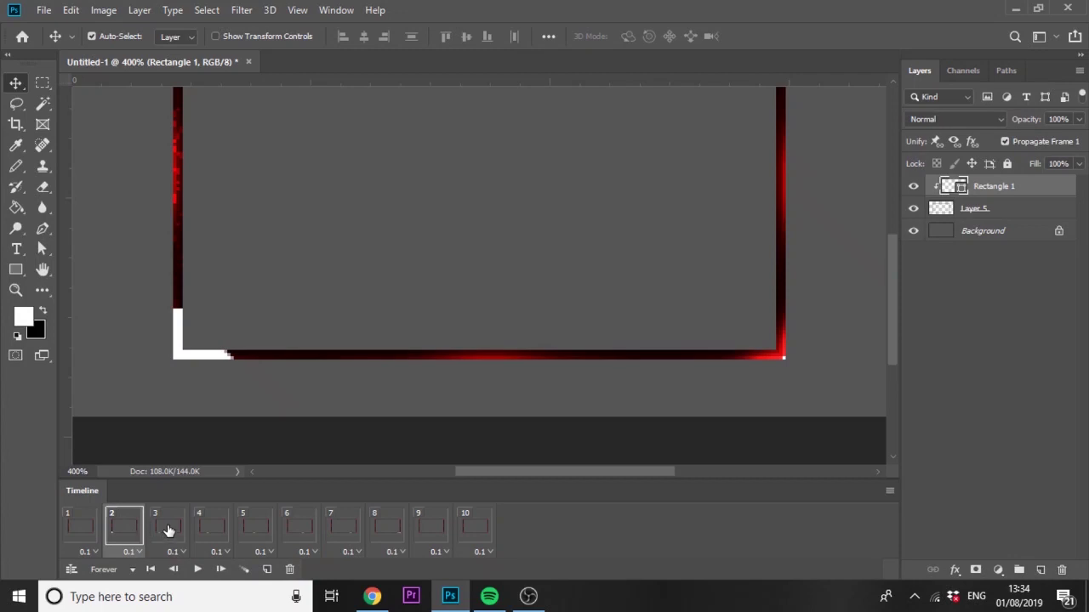
# - After reviewing frames 2–4, lower Rectangle 1's opacity in frame 2 to 15%
pyautogui.click(167, 531)
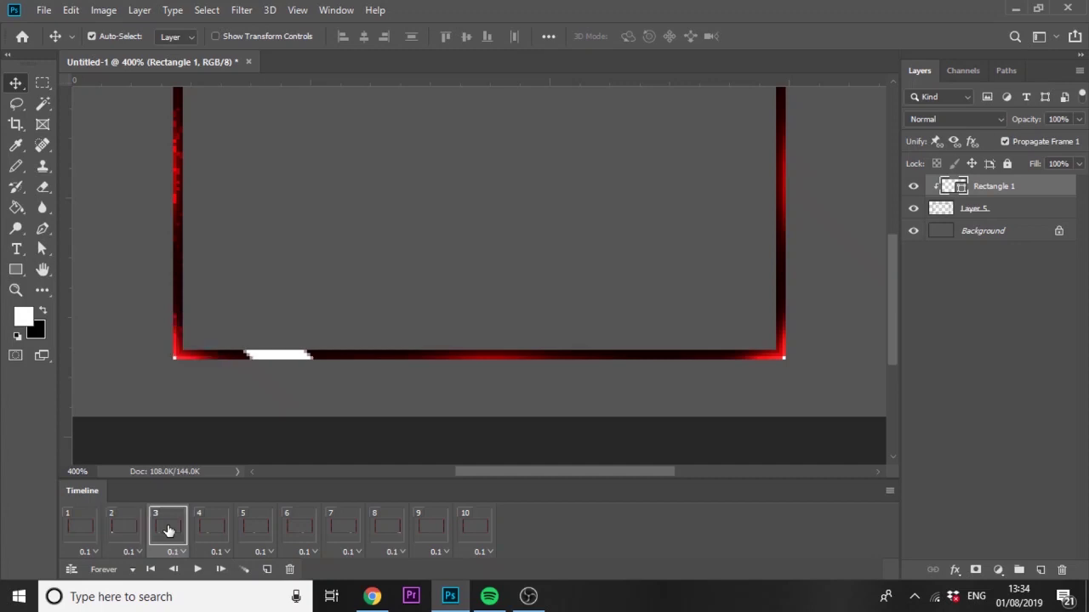
pyautogui.click(212, 531)
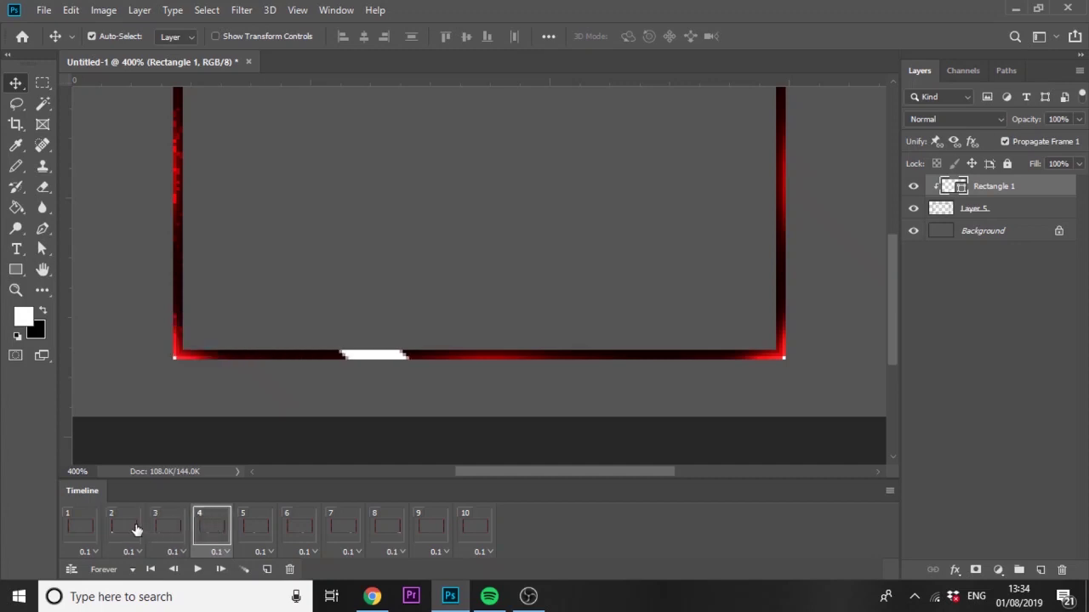
pyautogui.click(137, 530)
pyautogui.click(167, 530)
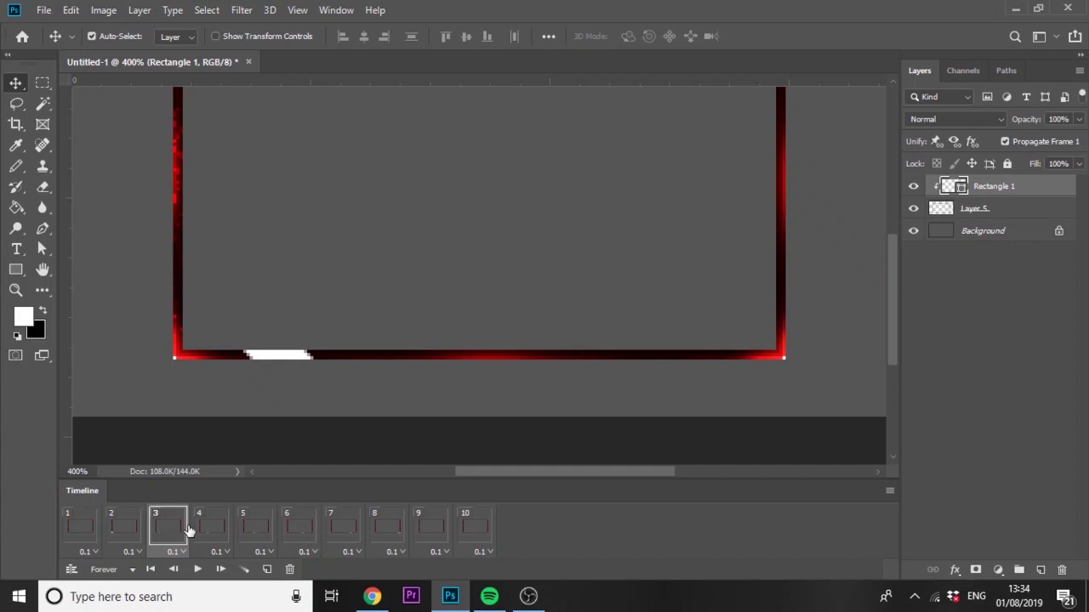
pyautogui.click(201, 531)
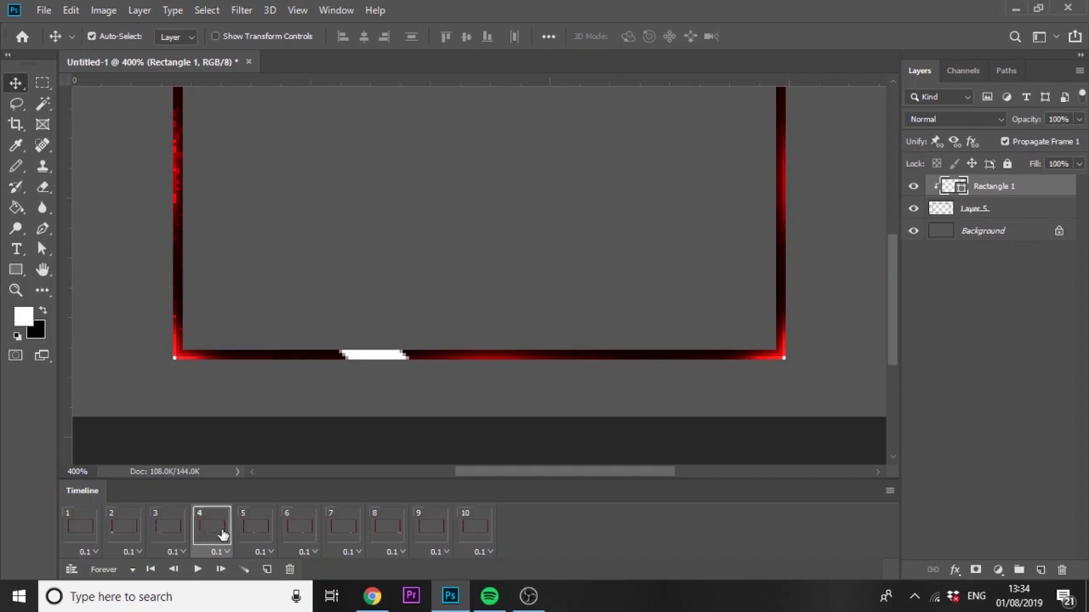
pyautogui.click(136, 531)
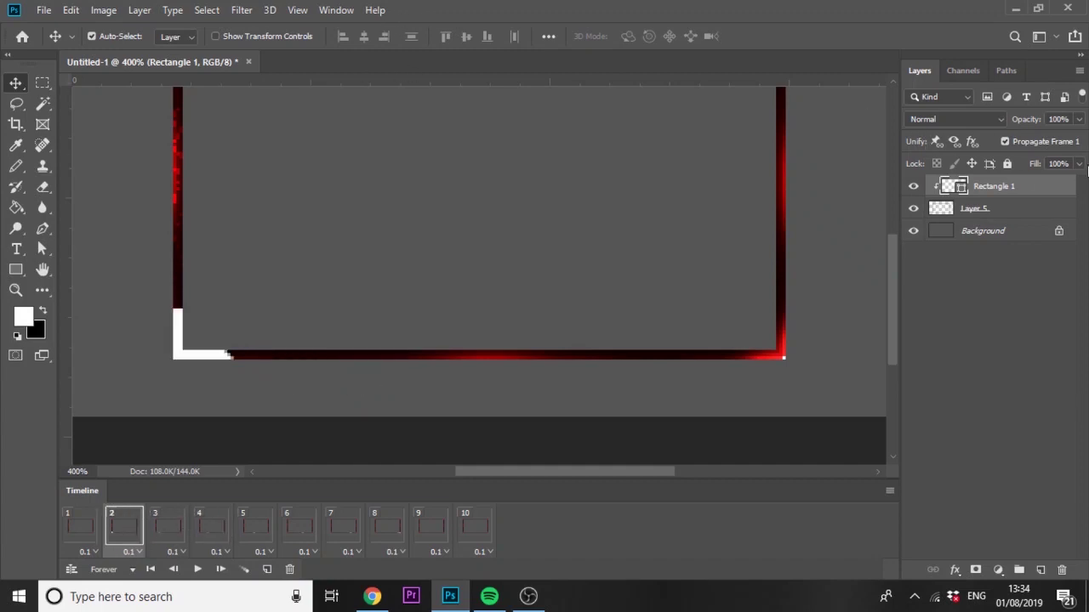
pyautogui.click(1078, 124)
pyautogui.click(1017, 136)
# - Fade the white bar to about 41%, 42%, 65% and 61% opacity in frames 3–6
pyautogui.click(162, 530)
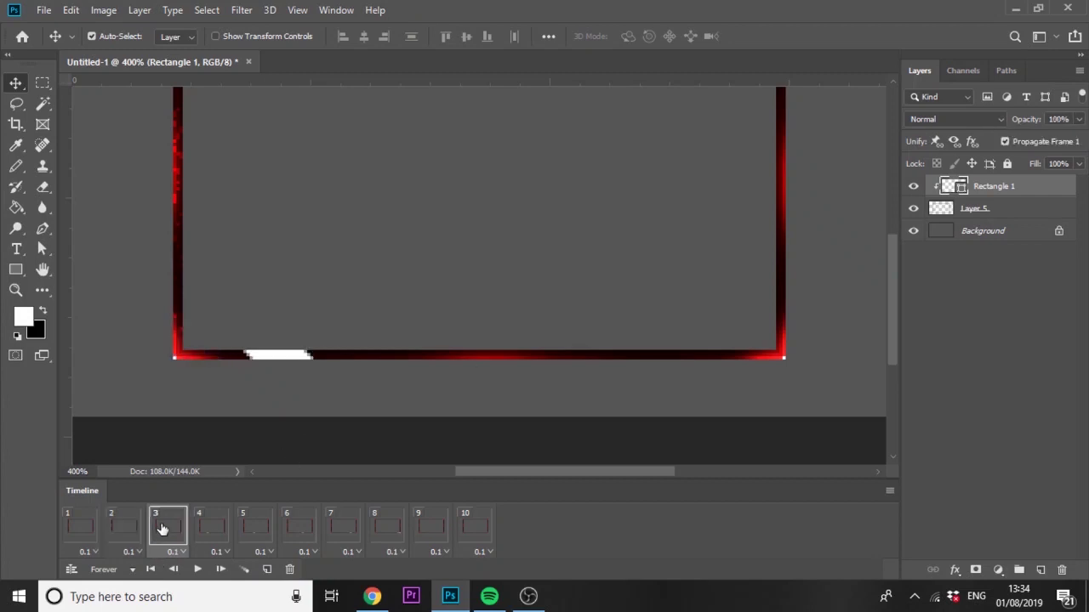
pyautogui.moveTo(1078, 120); pyautogui.dragTo(1034, 138)
pyautogui.click(210, 534)
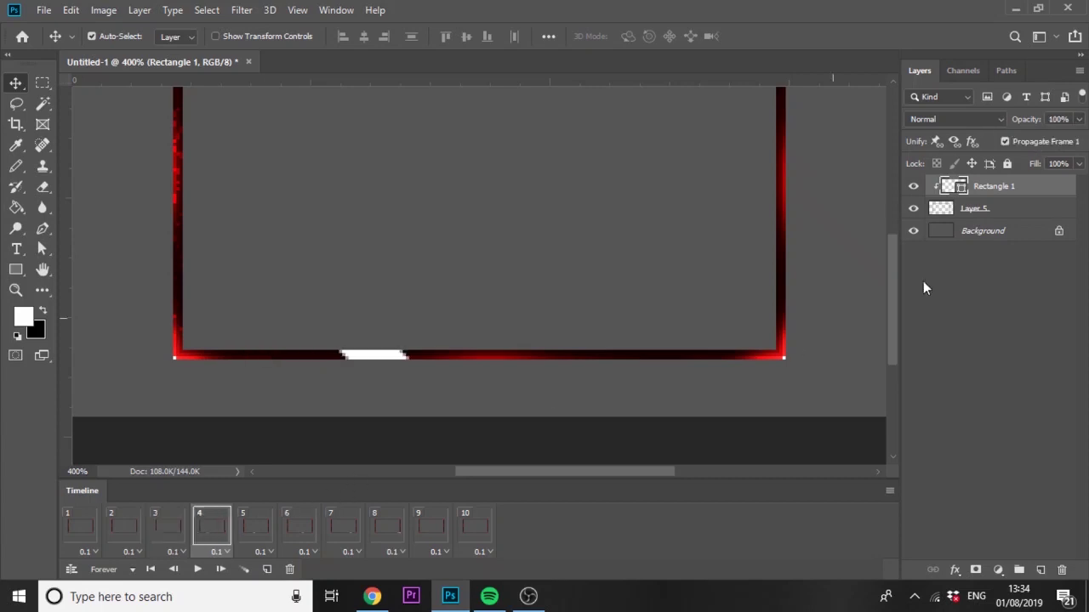
pyautogui.moveTo(1078, 119); pyautogui.dragTo(1053, 138)
pyautogui.click(255, 528)
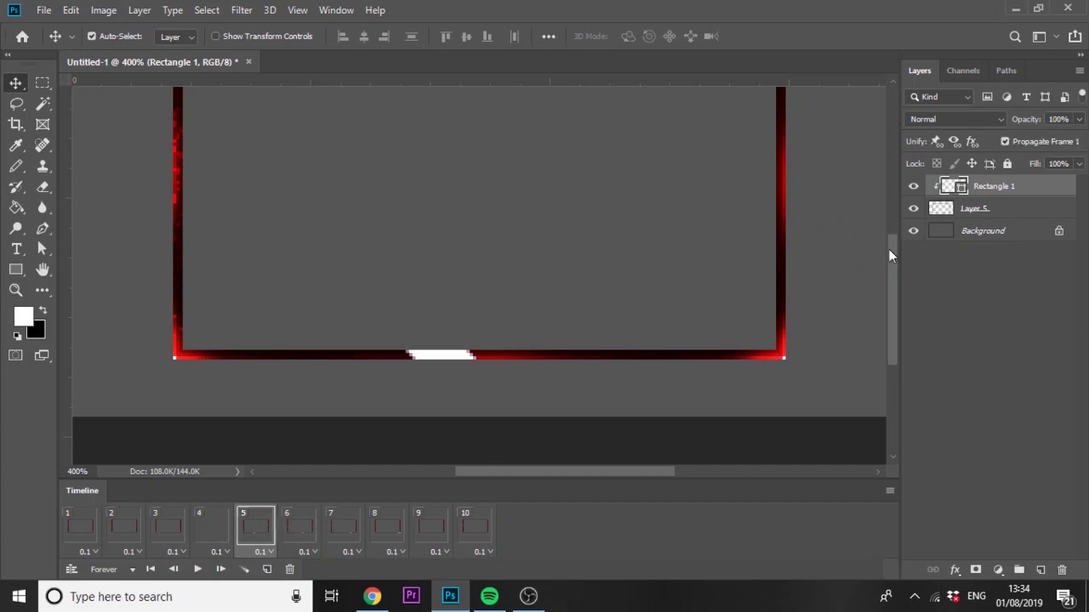
pyautogui.moveTo(1078, 120); pyautogui.dragTo(1019, 168)
pyautogui.click(309, 527)
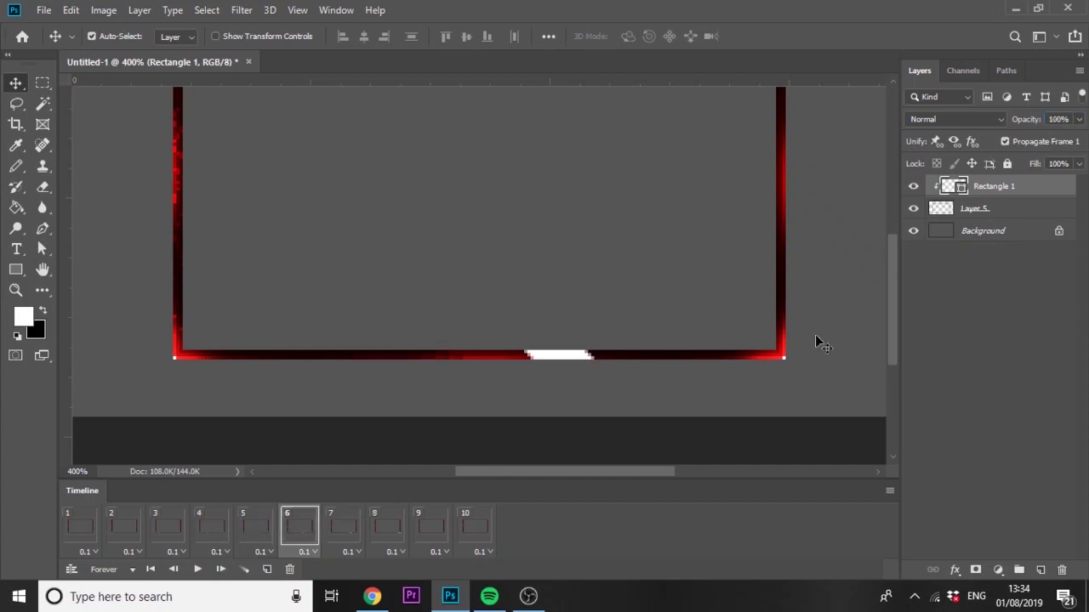
pyautogui.moveTo(1074, 120); pyautogui.dragTo(1050, 133)
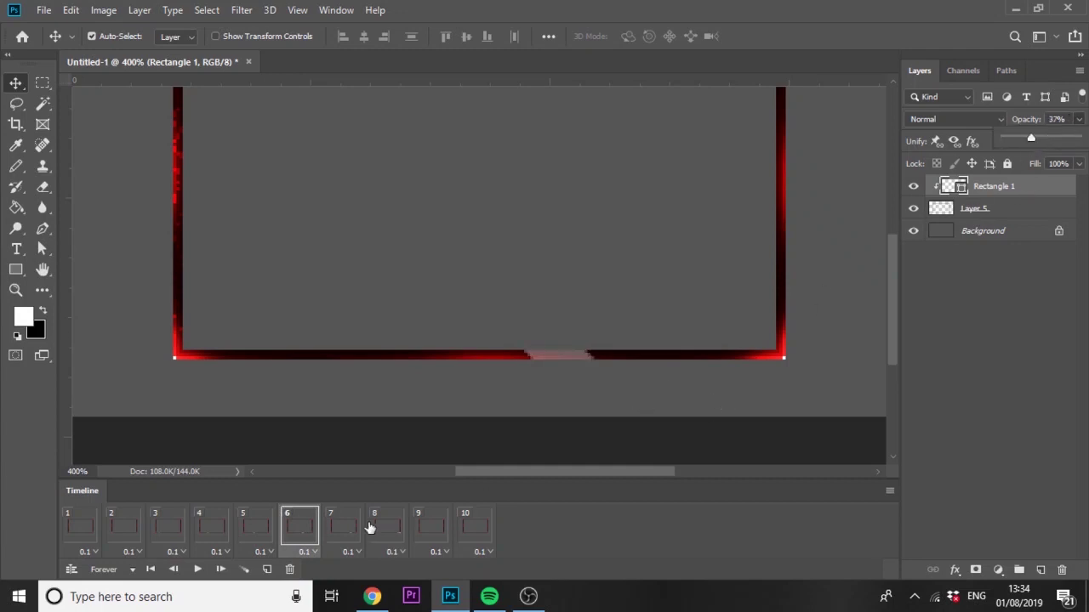
# - Set the white bar's opacity to 25% in frame 7 and 30% in frame 8
pyautogui.click(345, 528)
pyautogui.click(1078, 121)
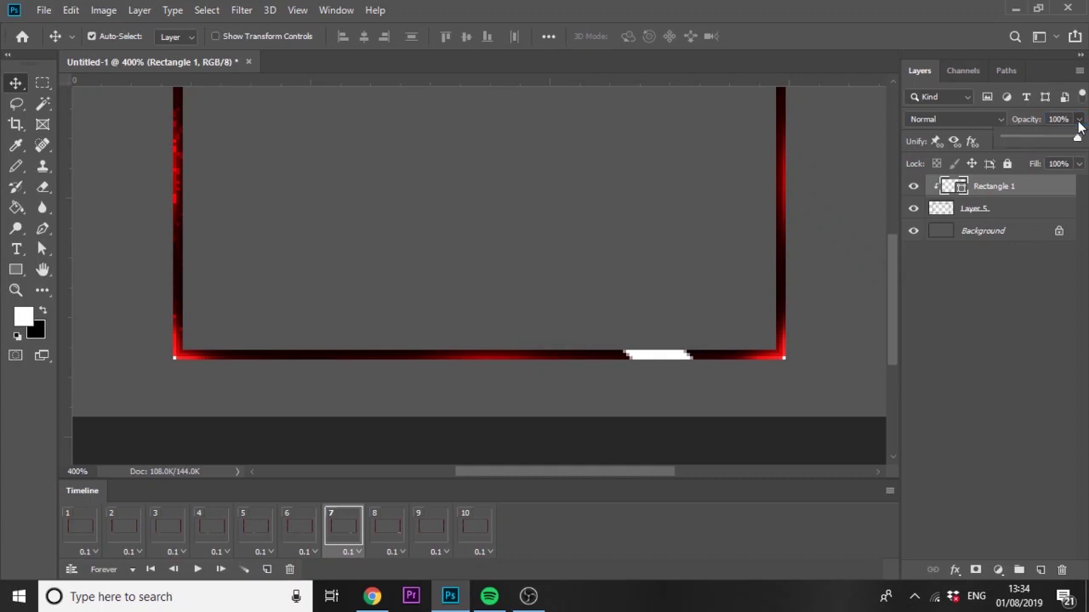
pyautogui.click(1023, 136)
pyautogui.click(396, 523)
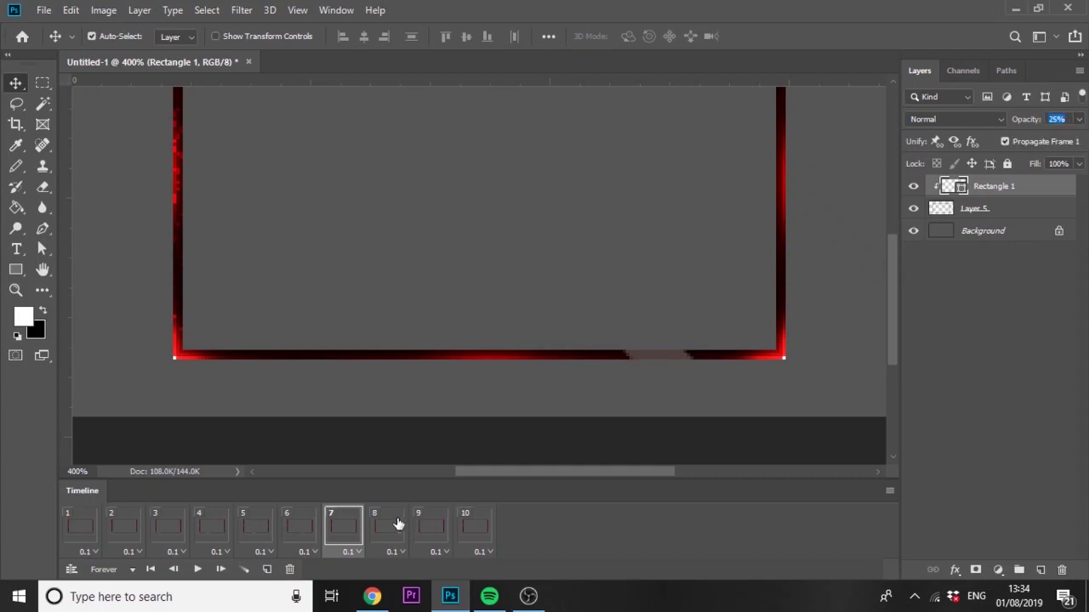
pyautogui.click(1079, 120)
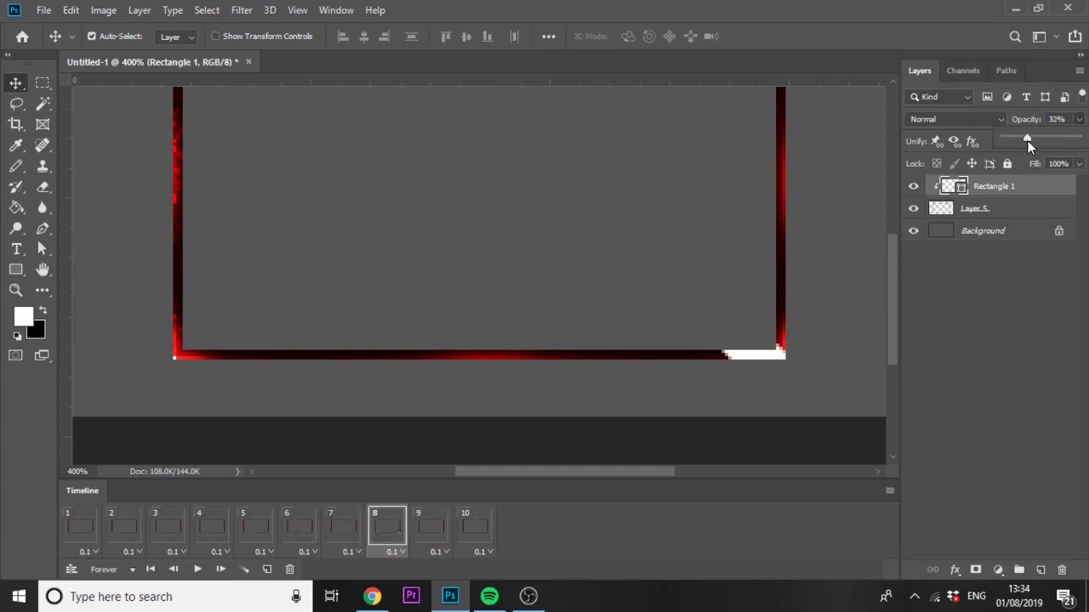
pyautogui.moveTo(1027, 146); pyautogui.dragTo(1027, 140)
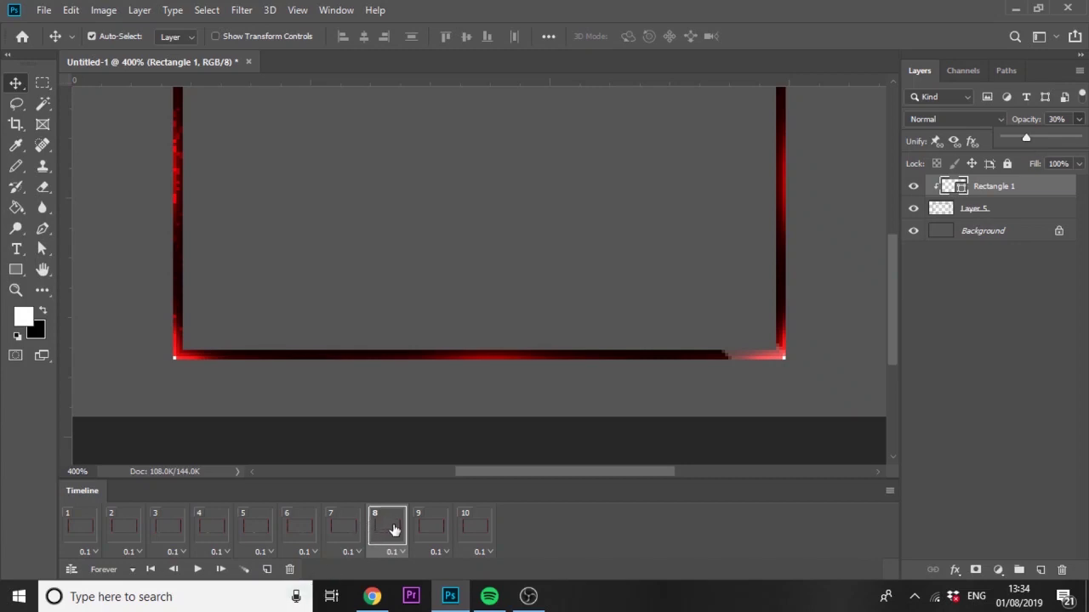
# - Preview the faded-highlight animation from frame 1, then add a new empty Layer 6 on top
pyautogui.click(423, 529)
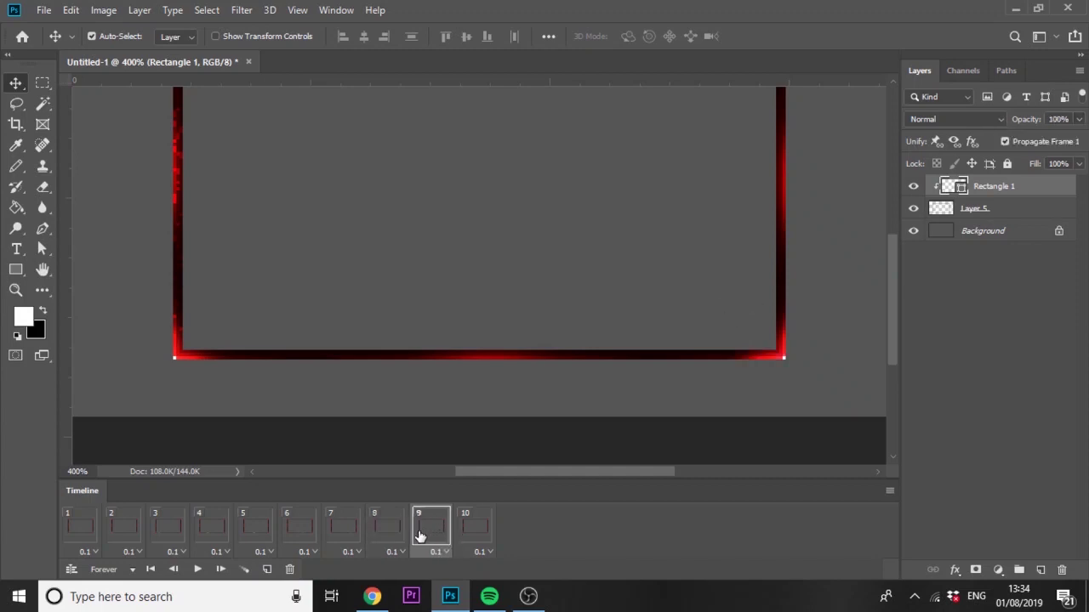
pyautogui.click(391, 539)
pyautogui.click(352, 536)
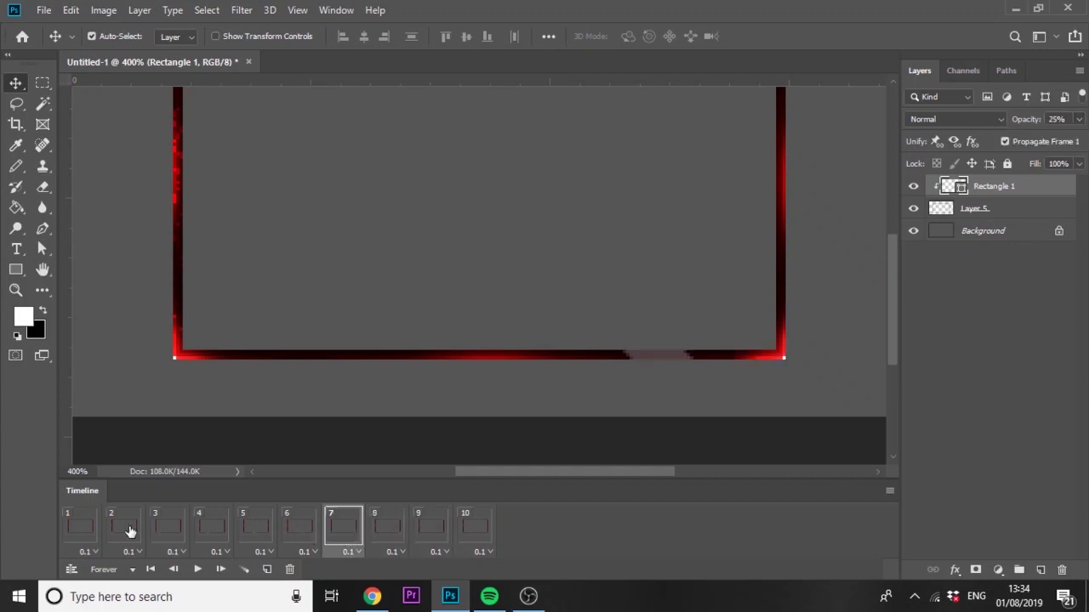
pyautogui.click(89, 526)
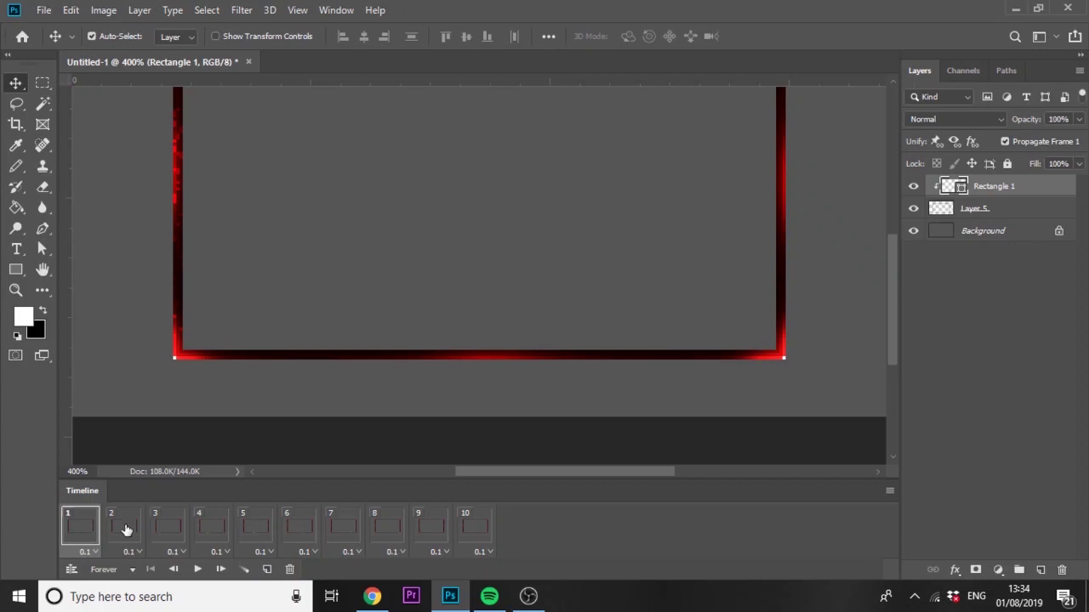
pyautogui.click(197, 570)
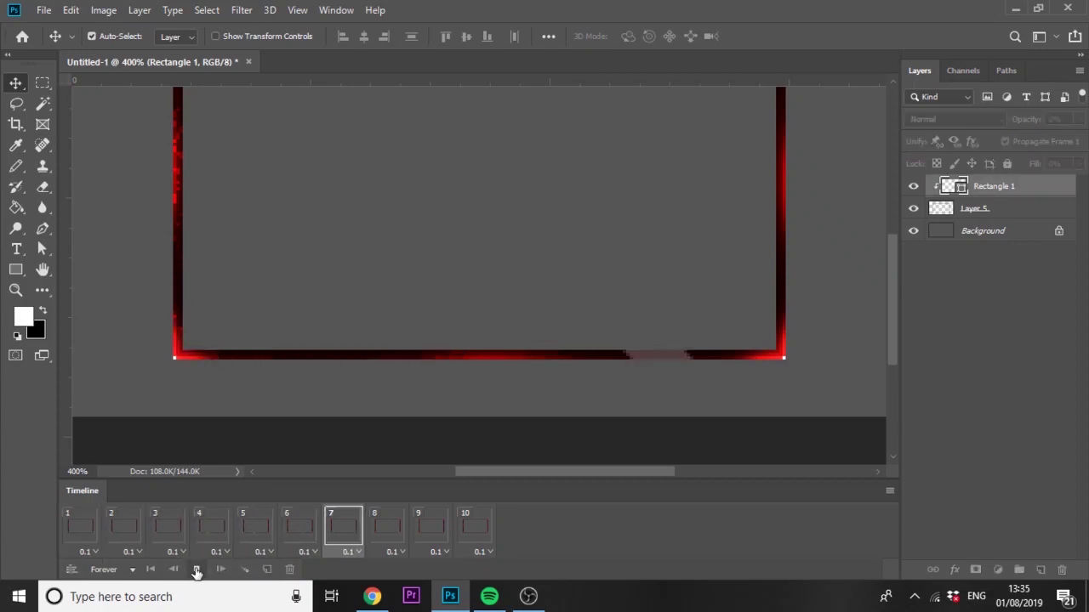
pyautogui.click(196, 571)
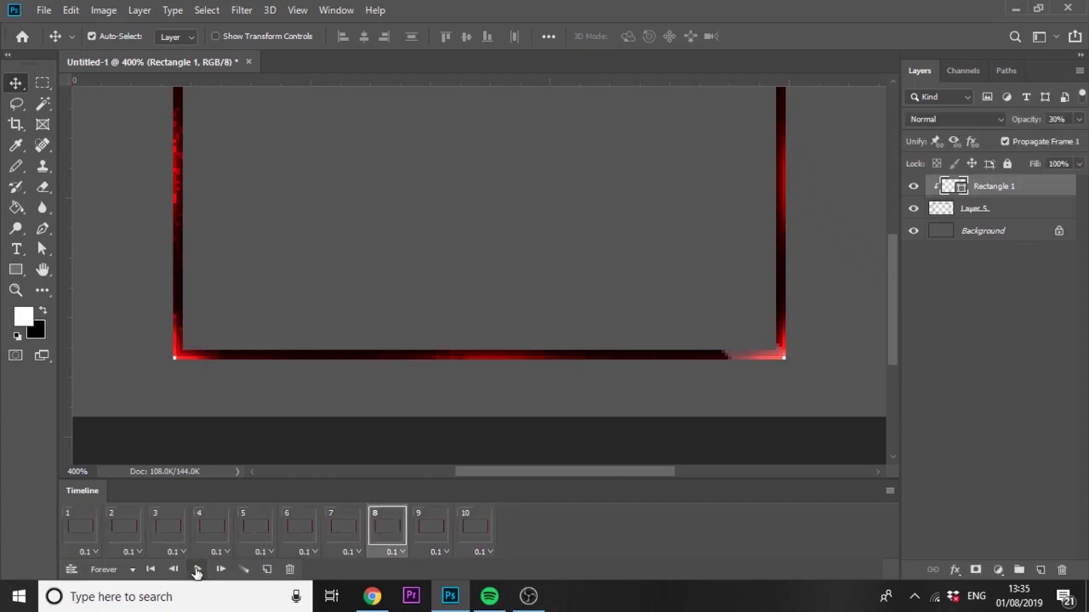
pyautogui.click(132, 541)
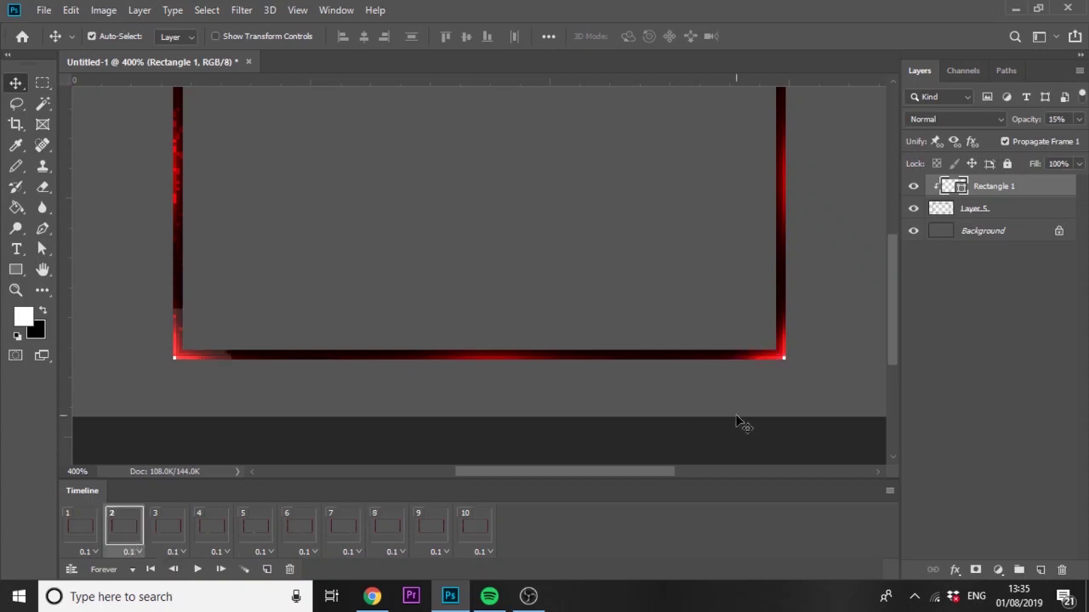
pyautogui.click(1041, 570)
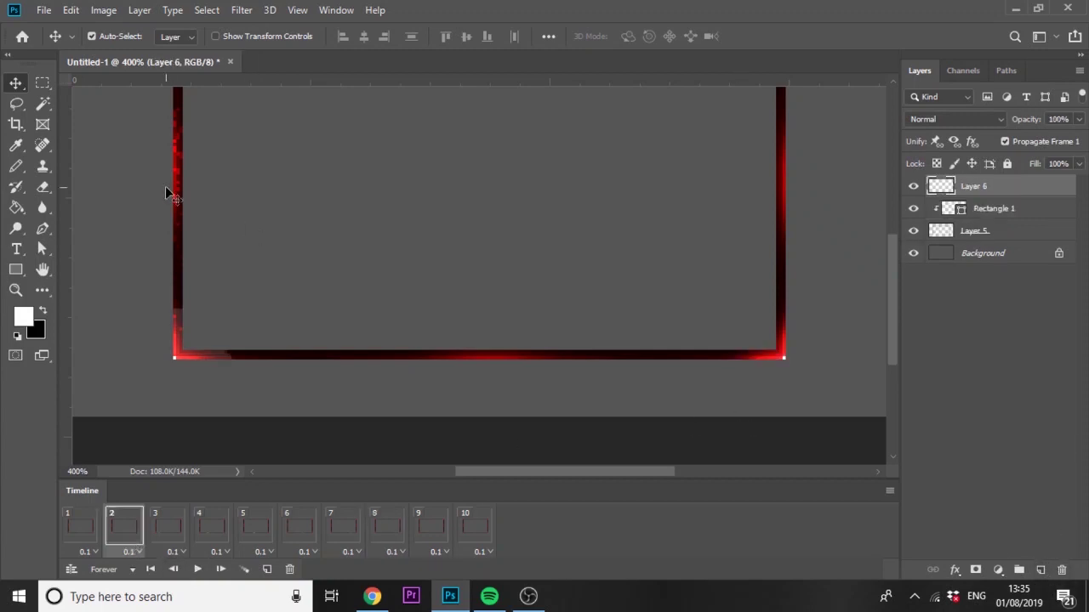
# - Zoom in on the bottom edge and paint a white sparkle pixel with the Pencil
pyautogui.click(16, 167)
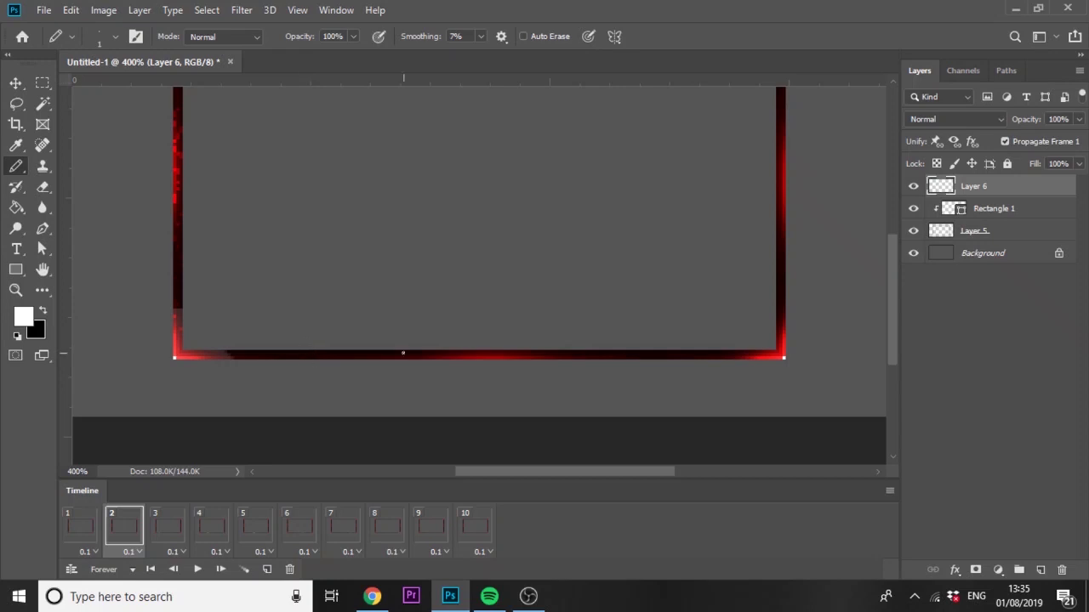
pyautogui.hotkey('ctrl', '+')
pyautogui.hotkey('ctrl', '+')
pyautogui.hotkey('ctrl', '+')
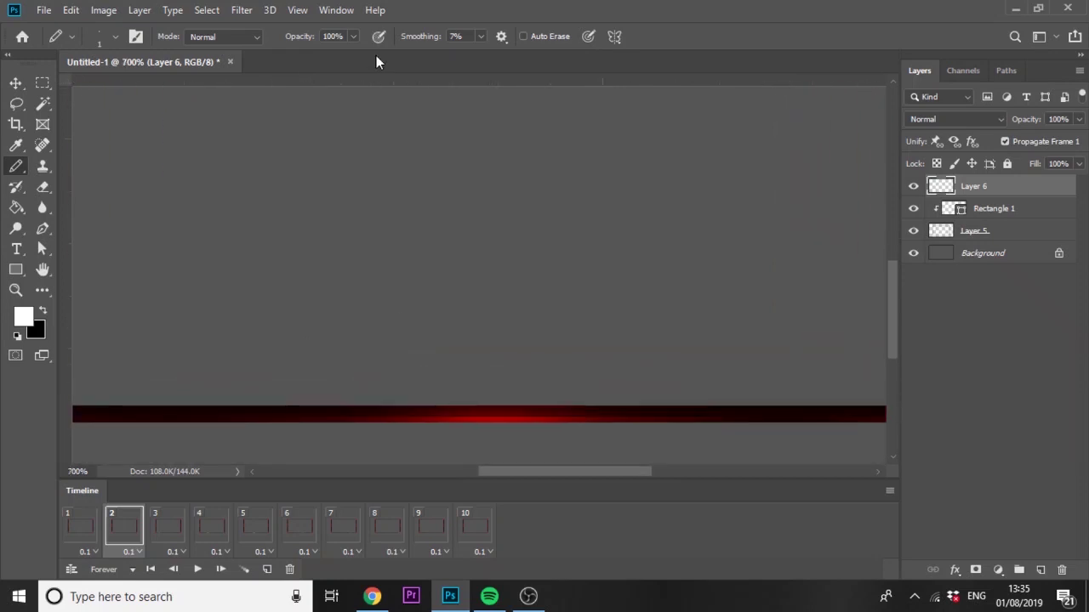
pyautogui.press('h')
pyautogui.moveTo(468, 201); pyautogui.dragTo(469, 203)
pyautogui.press('b')
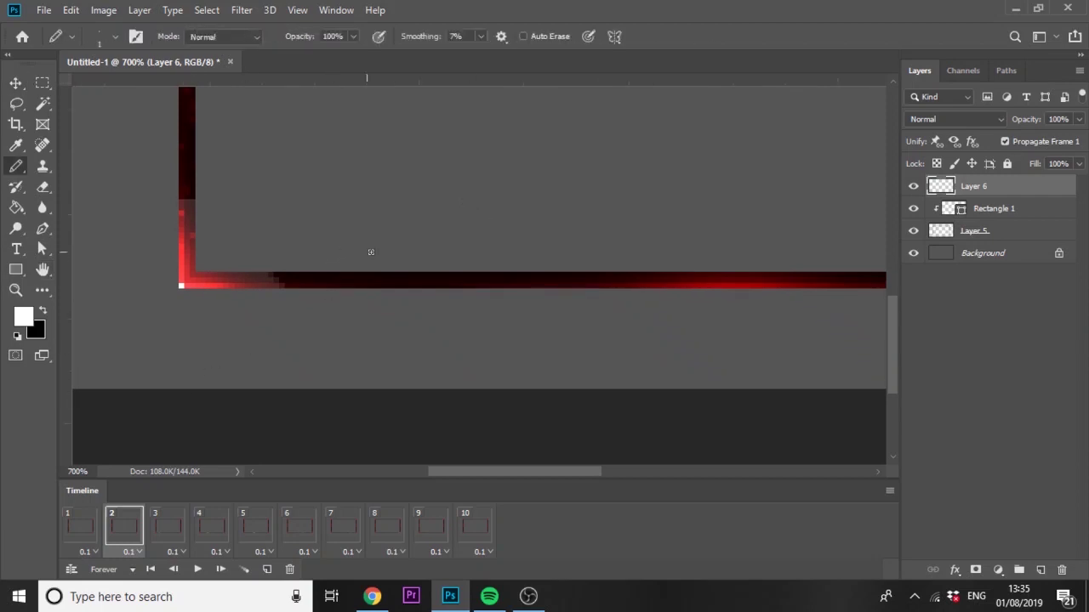
pyautogui.click(402, 281)
# - In frame 3, add Layer 7 and paint a 58%-opacity pencil pixel beside the highlight
pyautogui.click(175, 522)
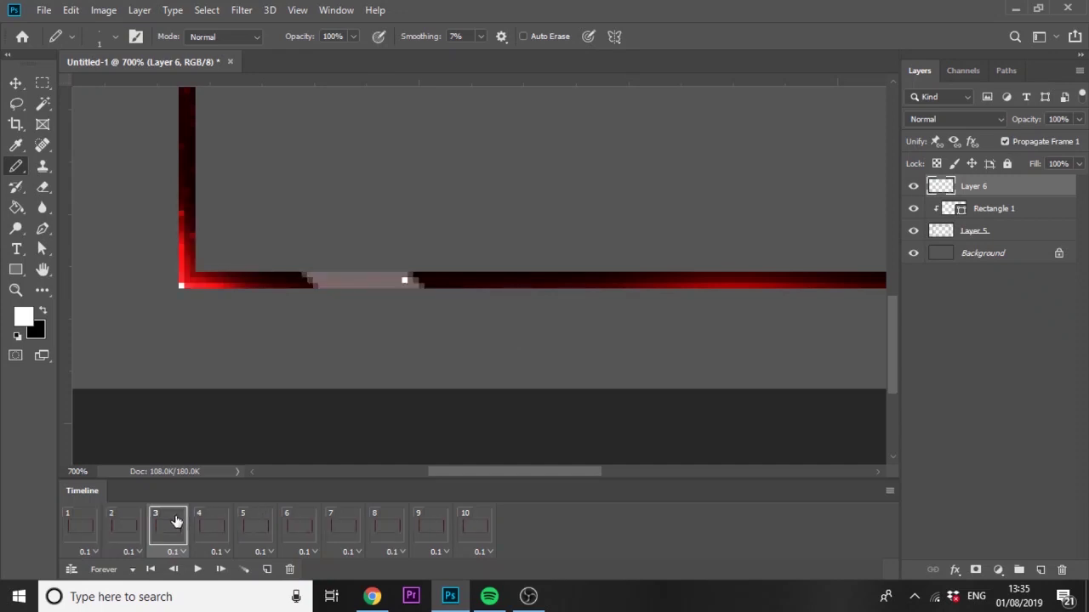
pyautogui.click(1040, 567)
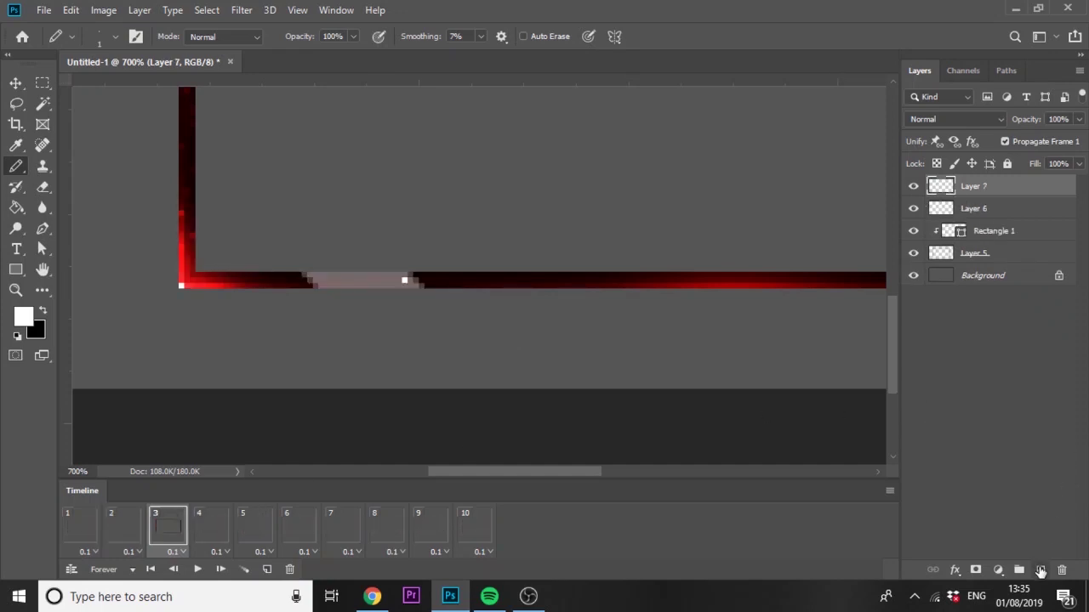
pyautogui.click(351, 37)
pyautogui.moveTo(358, 54); pyautogui.dragTo(323, 53)
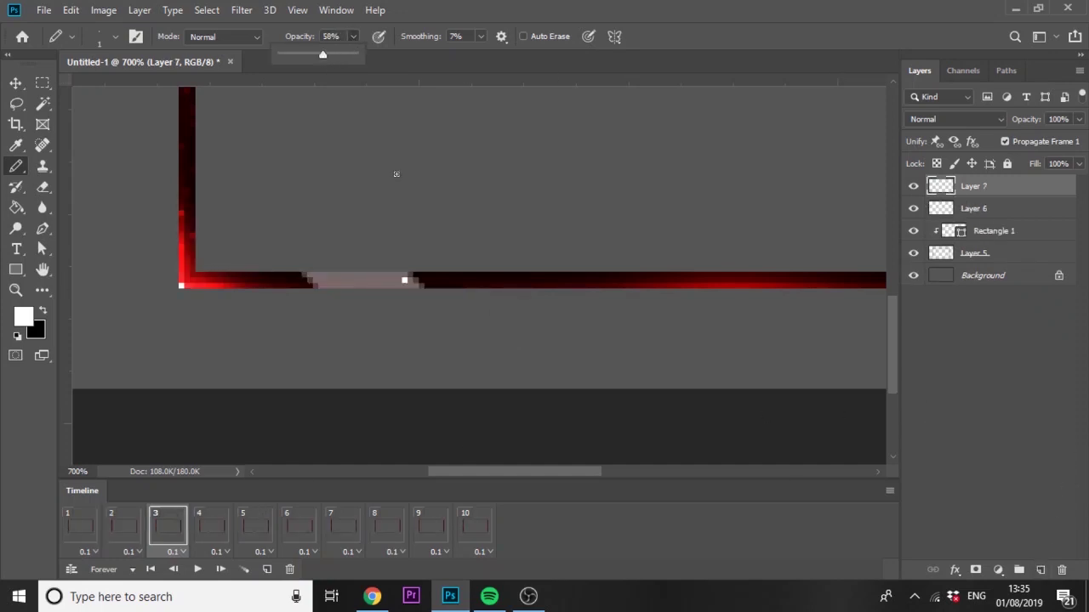
pyautogui.click(401, 277)
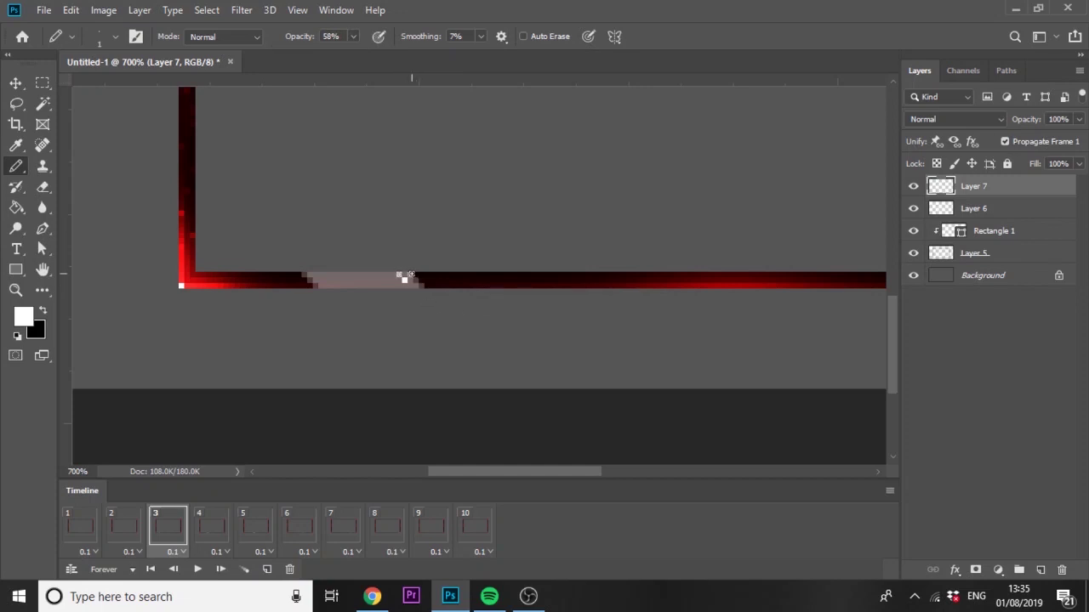
pyautogui.click(407, 285)
# - In frame 4, add Layer 8 and paint a faint 33%-opacity pixel beside the sparkle
pyautogui.click(211, 525)
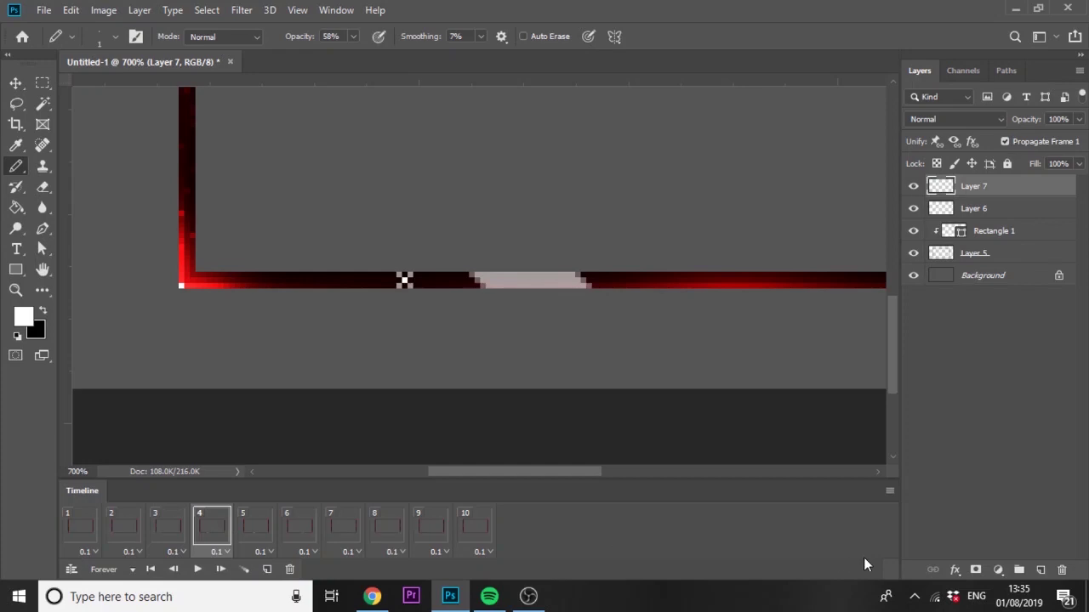
pyautogui.click(1062, 570)
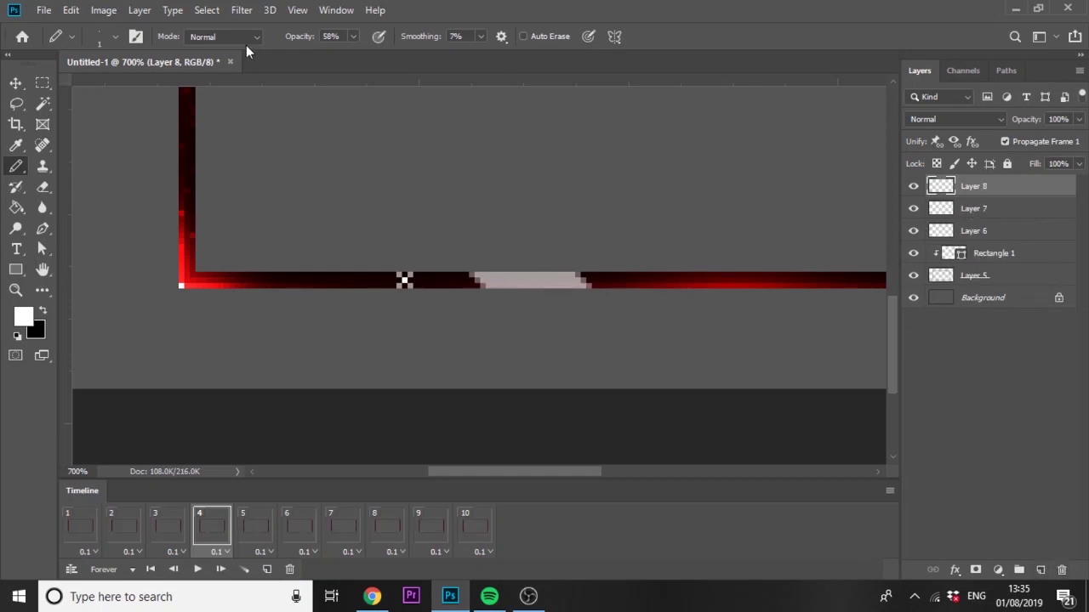
pyautogui.click(352, 36)
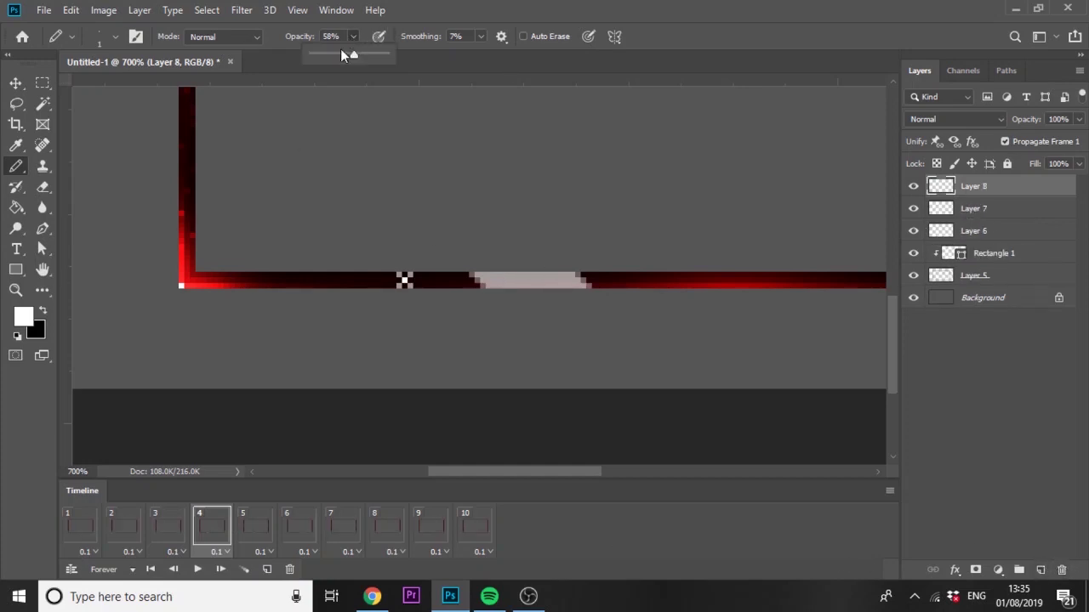
pyautogui.click(402, 277)
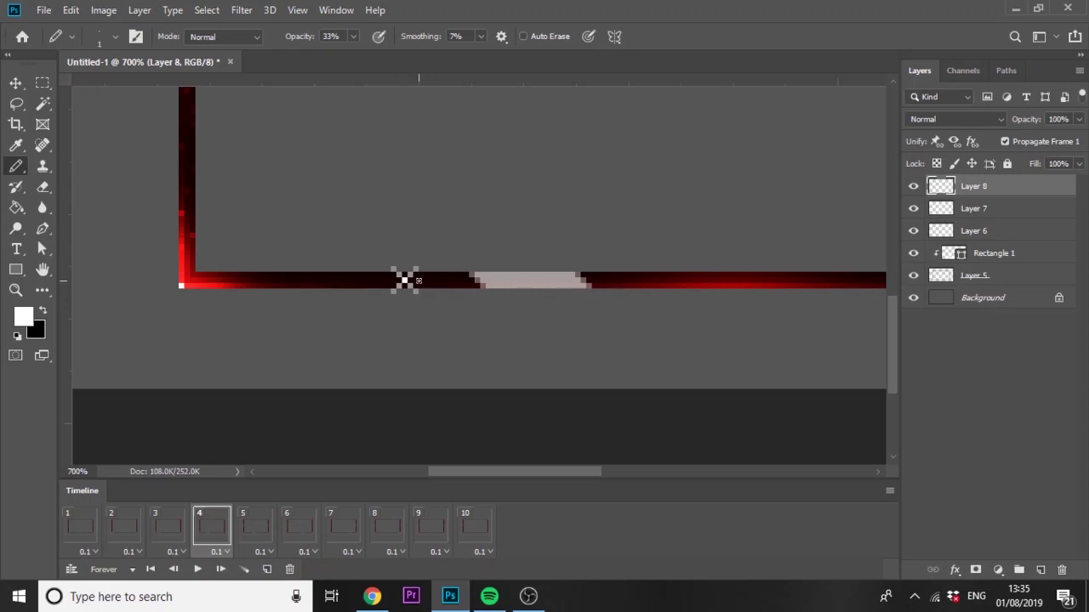
# - Hide Layers 6–8 in frame 1 and show Layer 6's sparkle pixel in frame 3
pyautogui.click(80, 538)
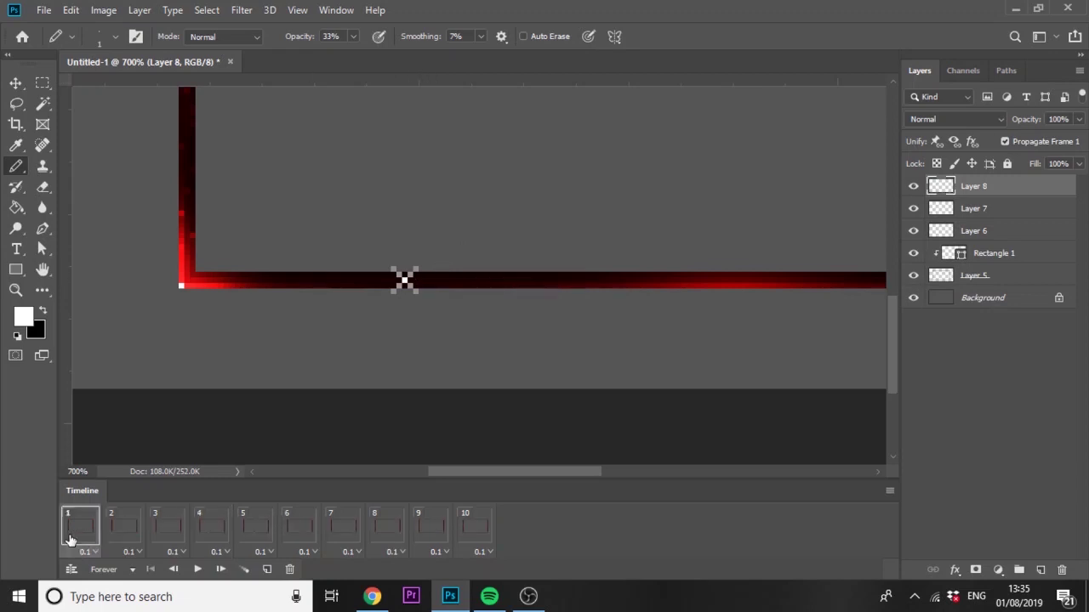
pyautogui.moveTo(910, 228); pyautogui.dragTo(916, 187)
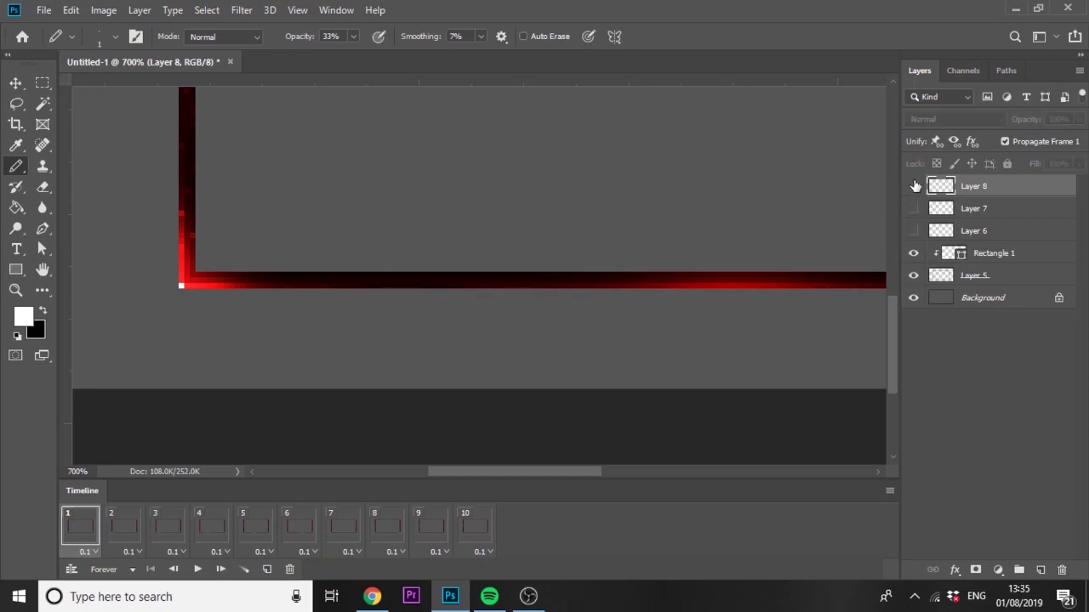
pyautogui.click(132, 534)
pyautogui.click(163, 534)
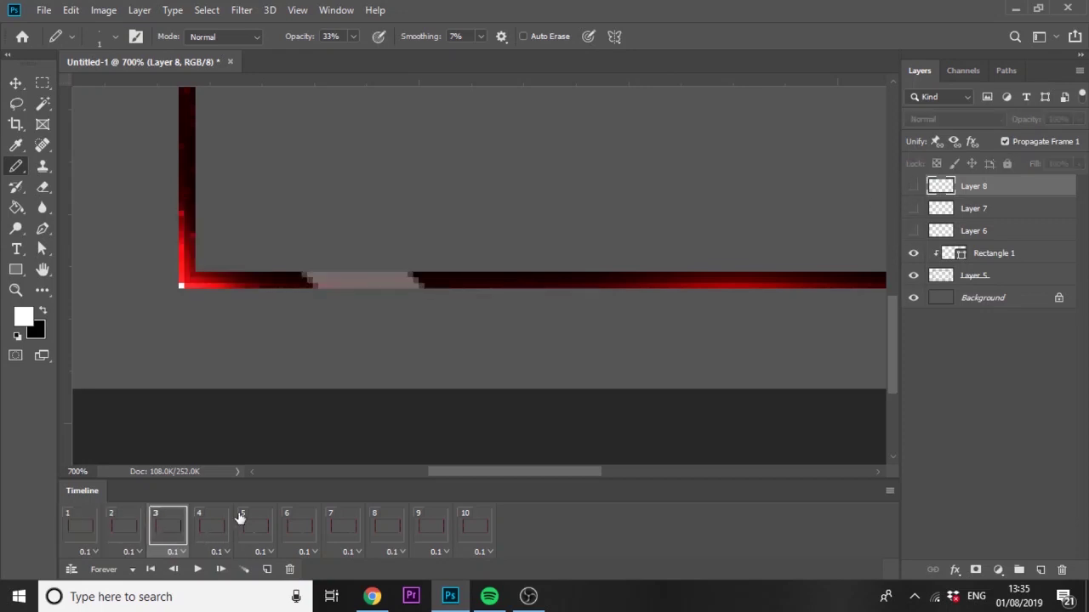
pyautogui.click(914, 231)
# - Show Layers 6–8 in frame 5 and Layers 6–7 in frame 6, then step through to frame 10
pyautogui.click(212, 536)
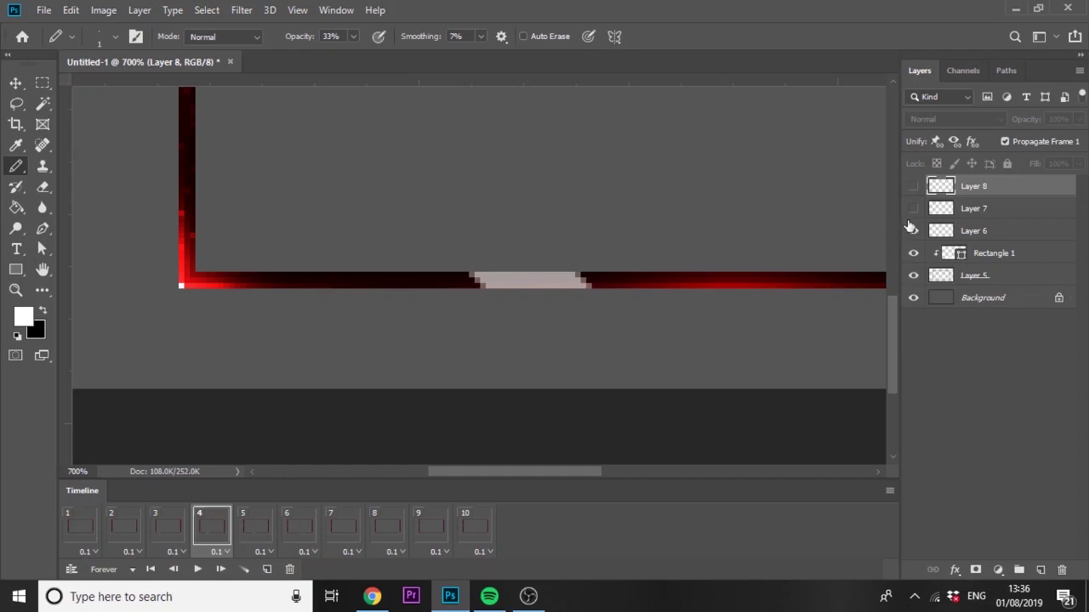
pyautogui.click(259, 525)
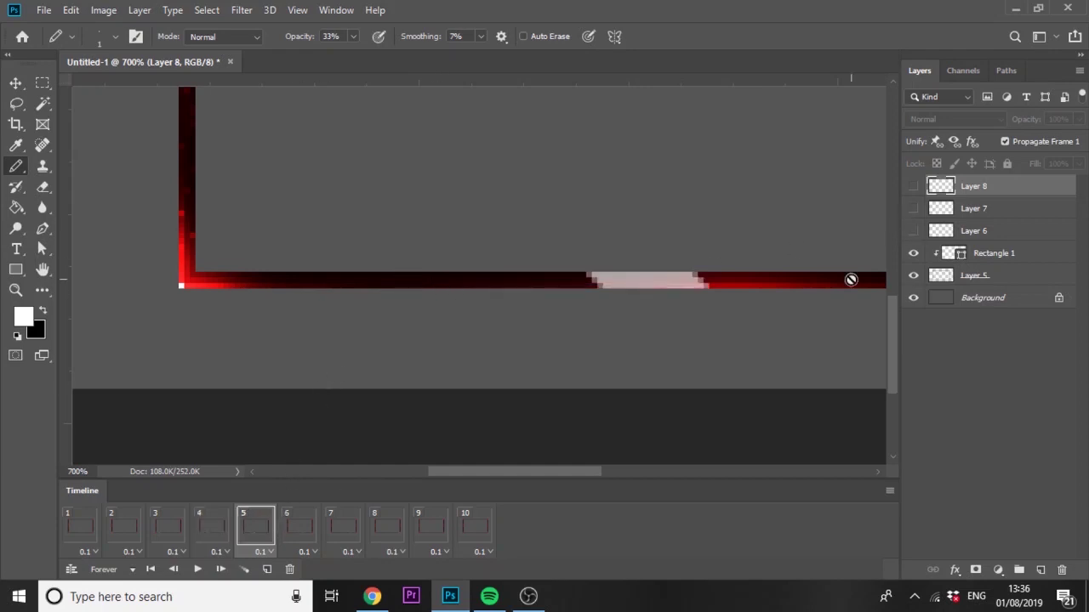
pyautogui.moveTo(913, 230); pyautogui.dragTo(914, 185)
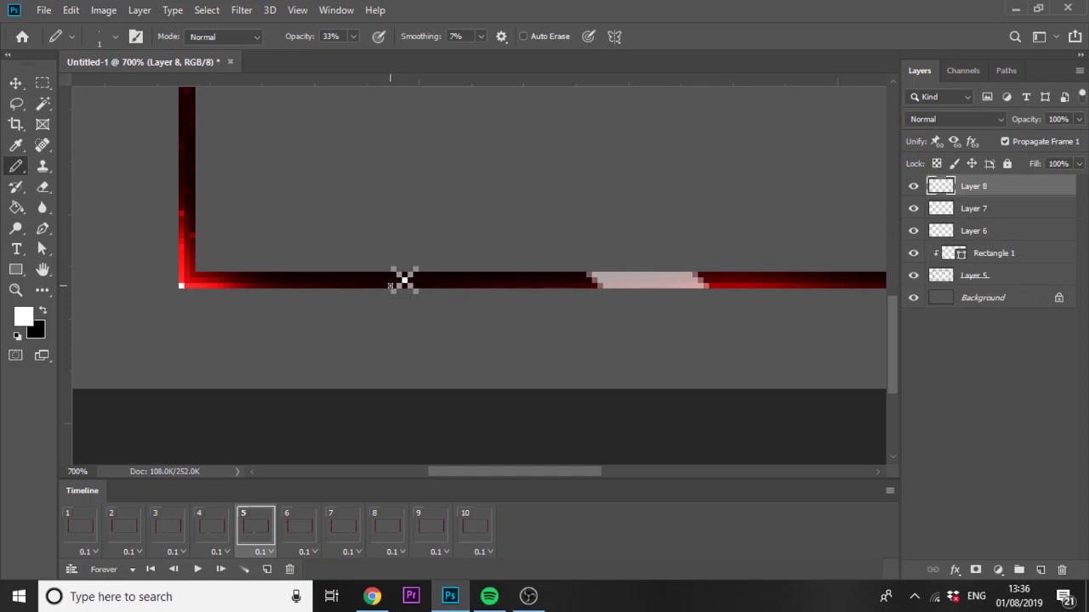
pyautogui.click(298, 524)
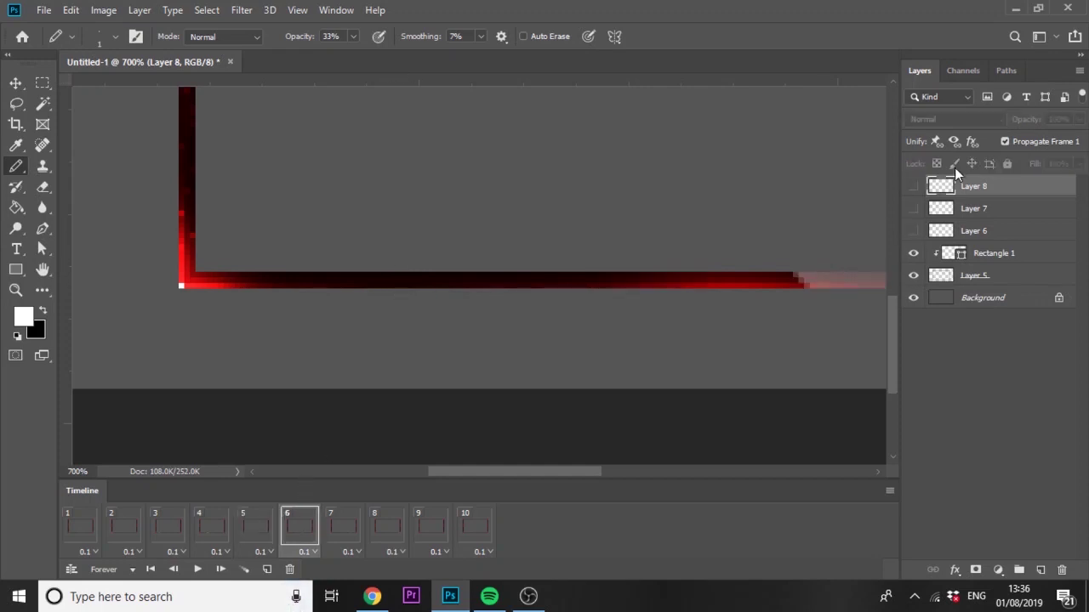
pyautogui.moveTo(914, 208); pyautogui.dragTo(915, 231)
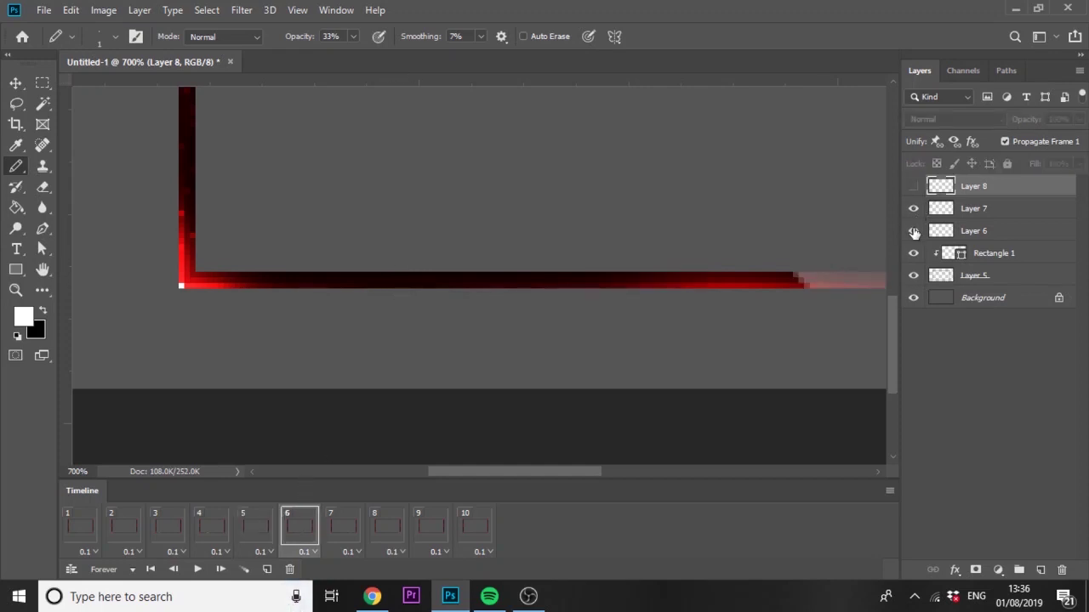
pyautogui.click(357, 528)
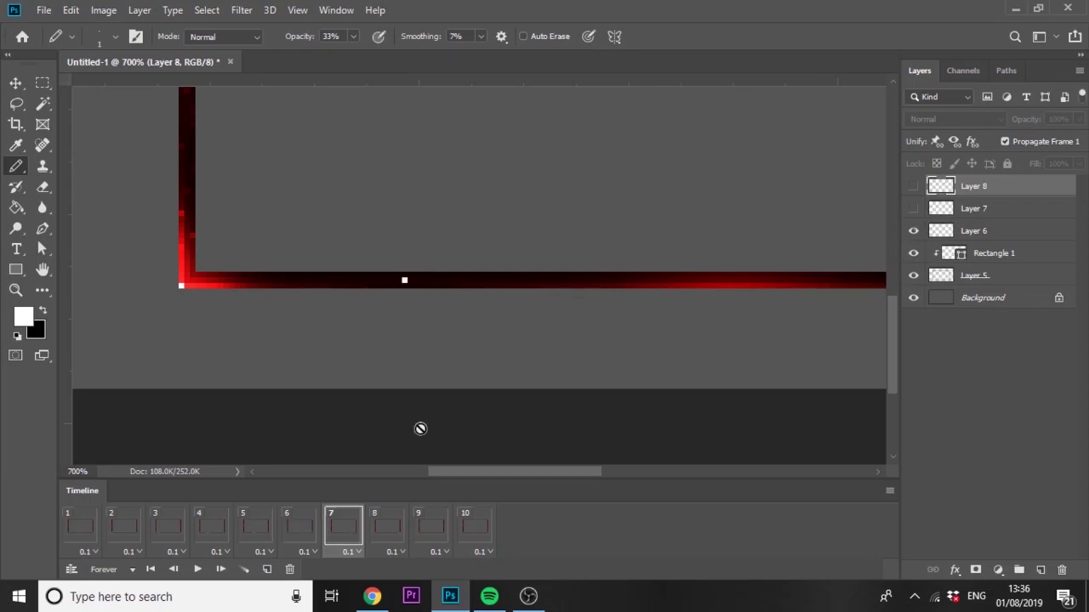
pyautogui.click(384, 524)
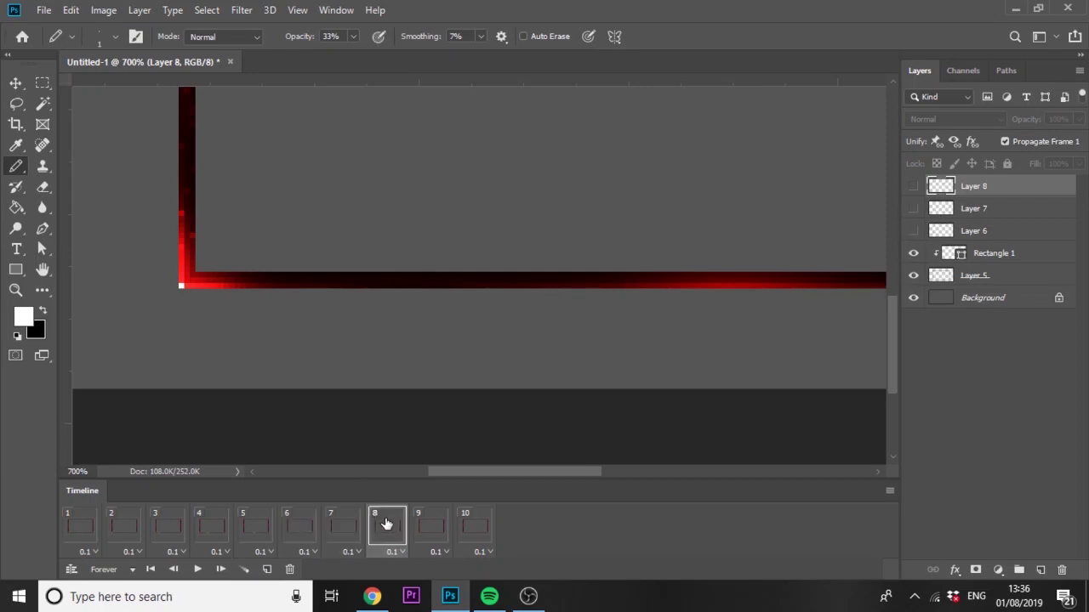
pyautogui.click(429, 529)
pyautogui.click(468, 525)
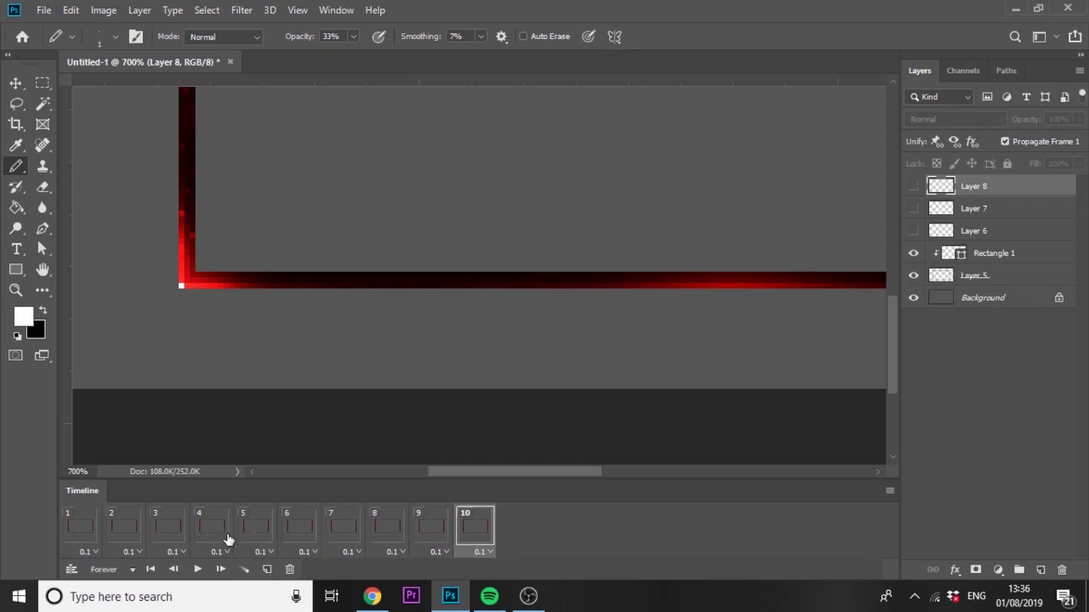
# - Play and stop the animation preview, then zoom out to the whole frame
pyautogui.click(194, 570)
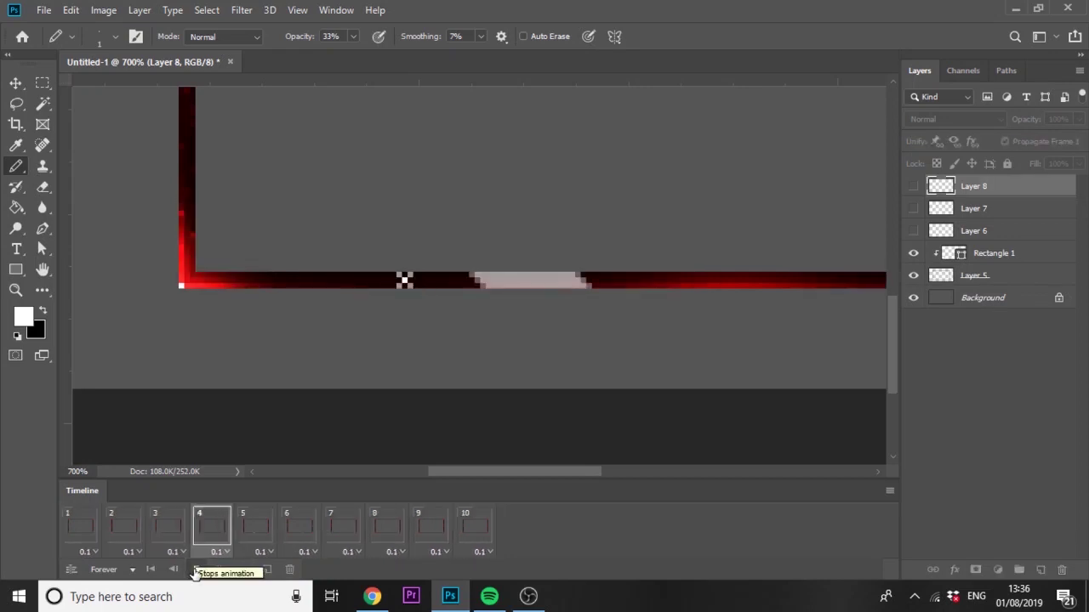
pyautogui.click(195, 570)
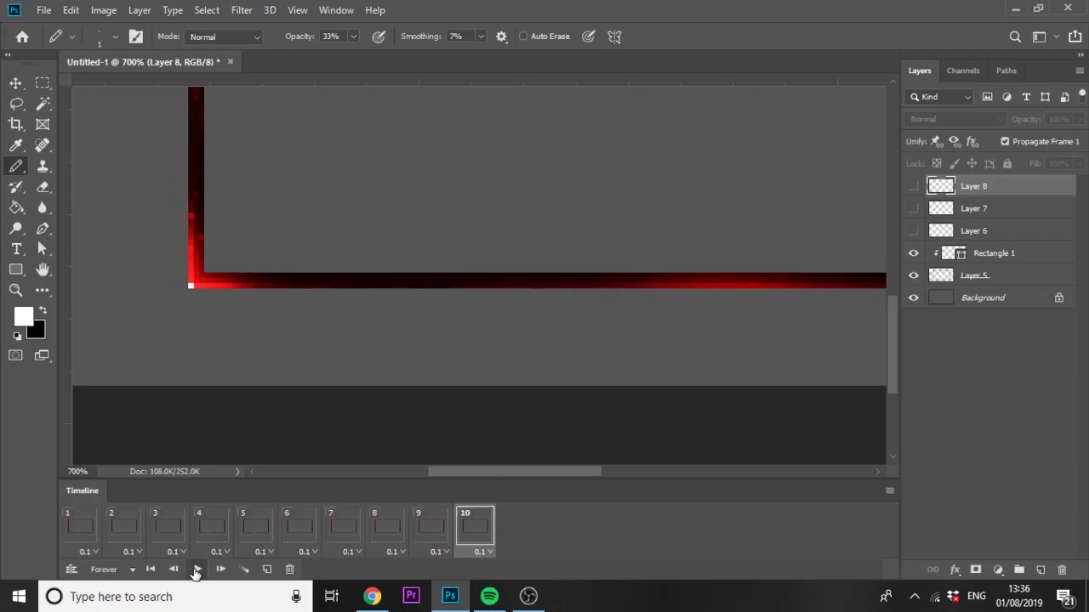
pyautogui.hotkey('ctrl', '0')
# - Replay the preview, then duplicate frames until the timeline holds 17 frames
pyautogui.click(195, 570)
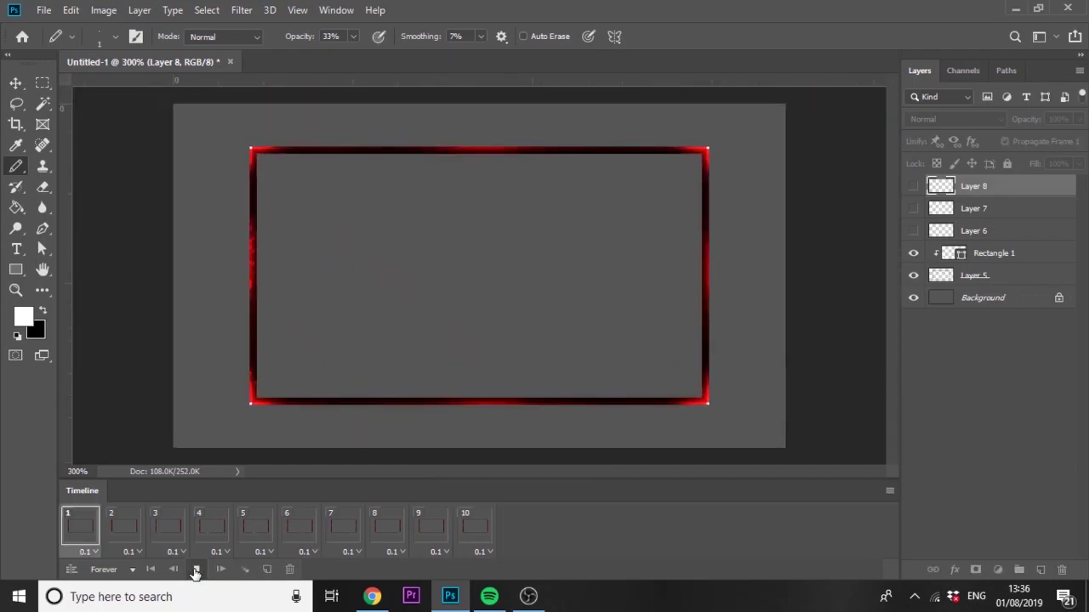
pyautogui.click(196, 570)
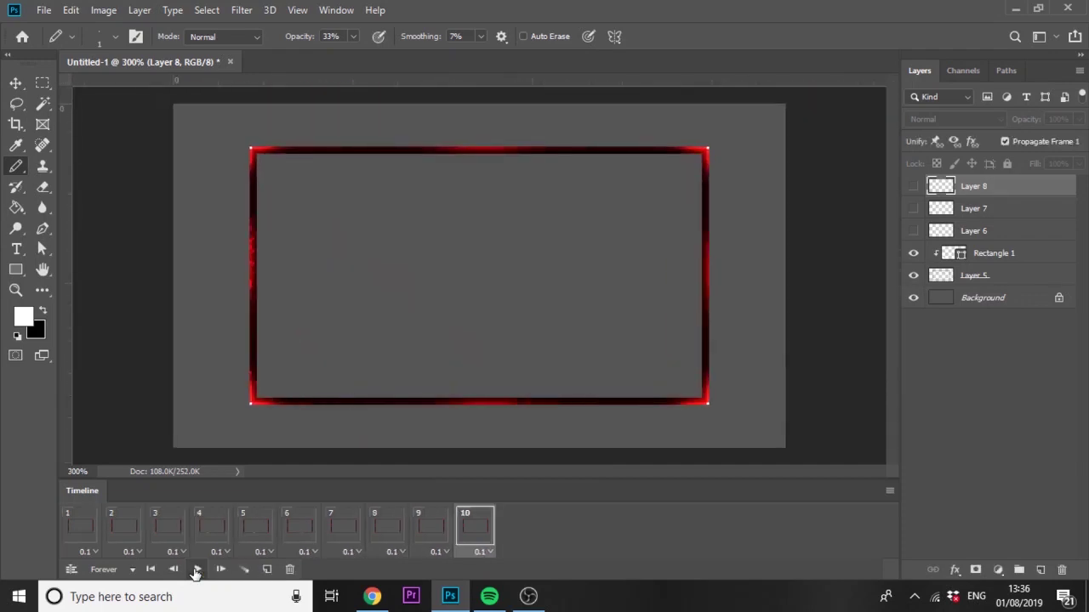
pyautogui.click(266, 570)
pyautogui.click(266, 570)
pyautogui.click(267, 570)
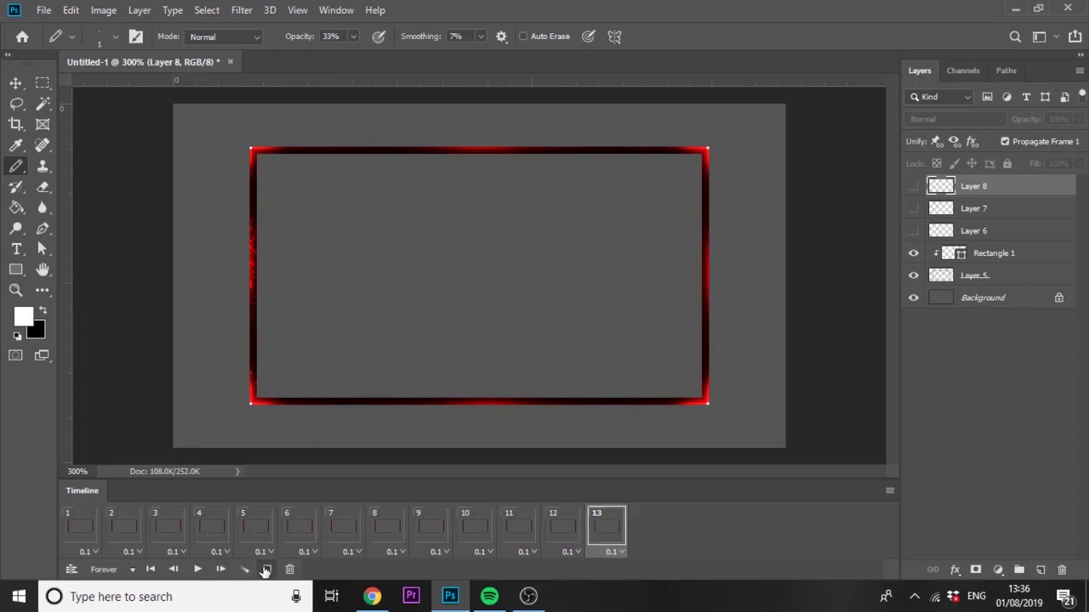
pyautogui.click(266, 570)
pyautogui.click(266, 570)
pyautogui.click(266, 569)
pyautogui.click(266, 570)
# - Preview the extended 17-frame animation from frame 8 and stop playback
pyautogui.click(395, 534)
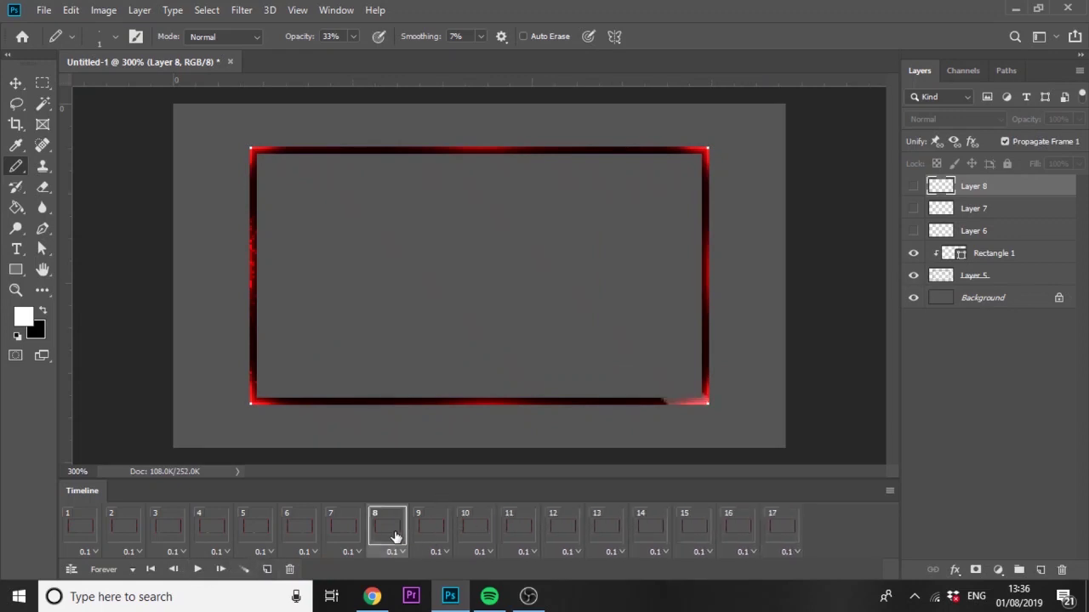
pyautogui.click(196, 570)
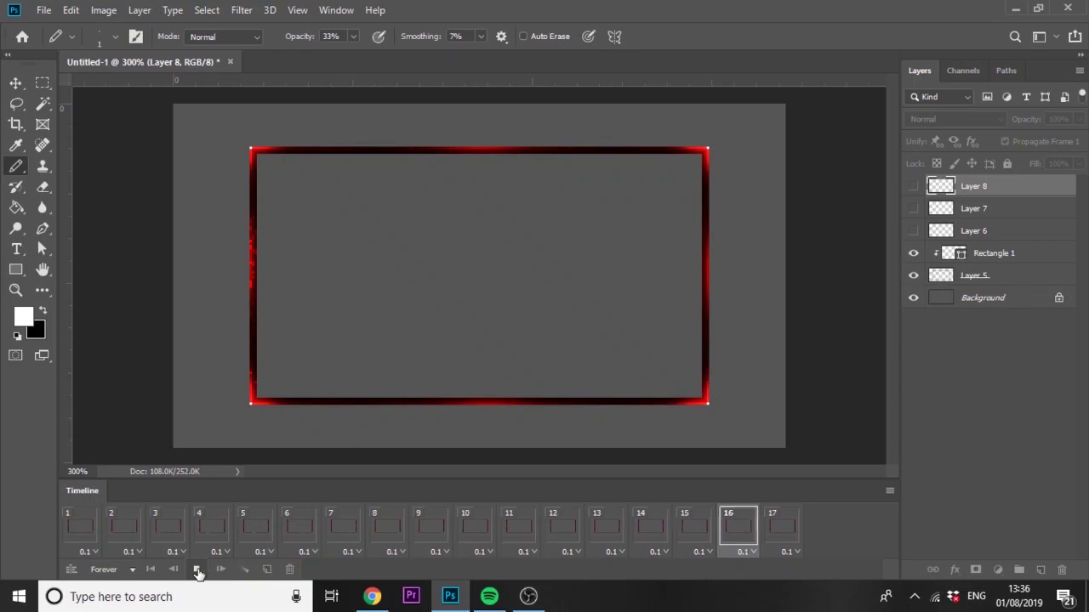
pyautogui.click(196, 569)
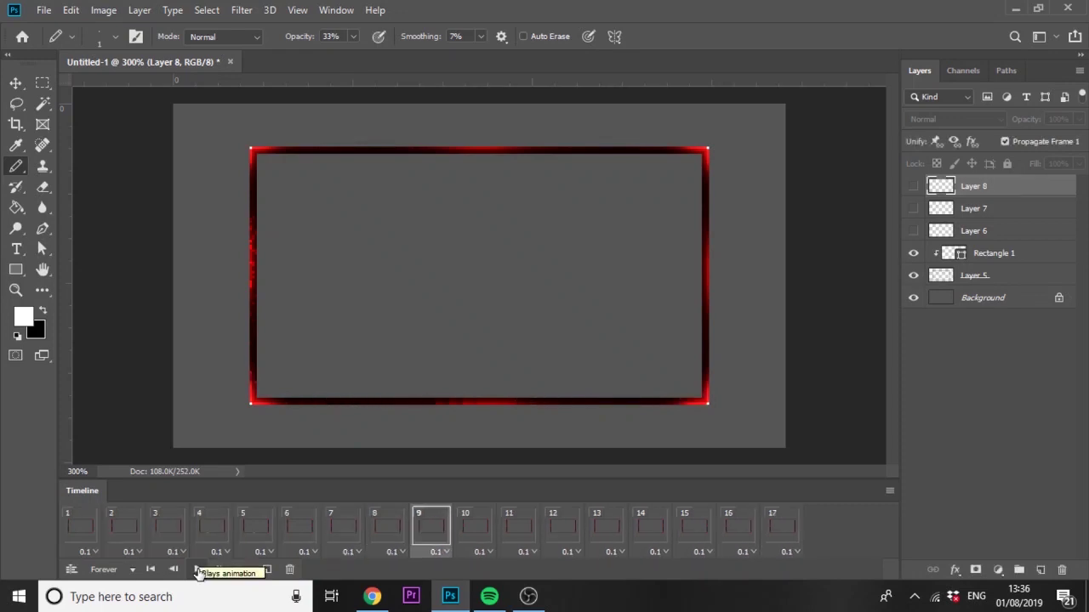
# - Review the bottom-border highlight across timeline frames 3–6, finishing on frame 5 at 300% zoom
pyautogui.click(230, 530)
pyautogui.click(250, 528)
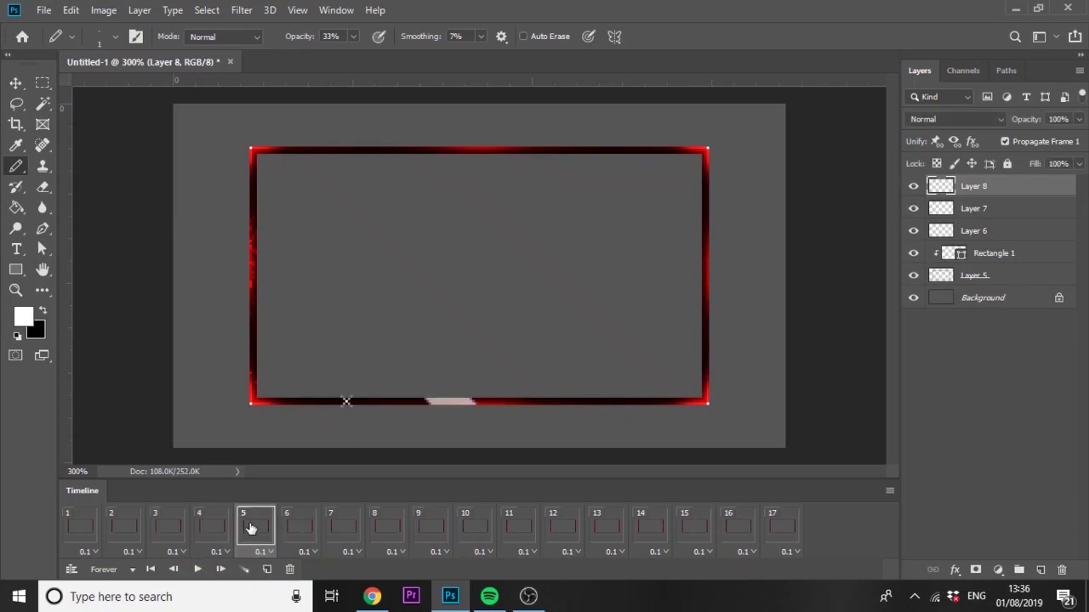
pyautogui.click(226, 524)
pyautogui.click(255, 525)
pyautogui.click(283, 525)
pyautogui.click(185, 538)
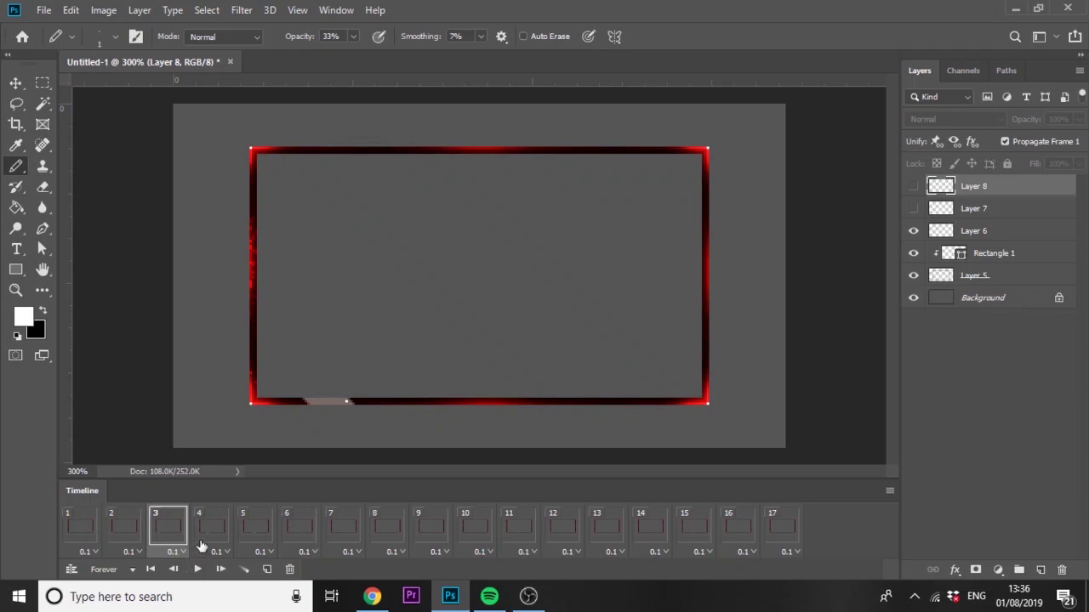
pyautogui.click(203, 536)
pyautogui.click(244, 529)
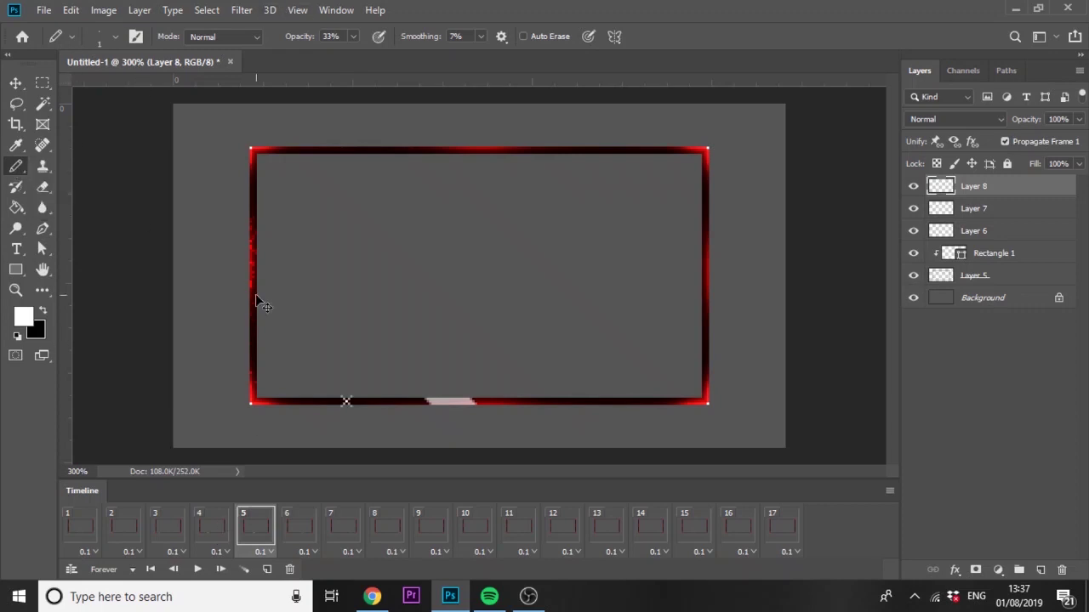
pyautogui.hotkey('ctrl', '+')
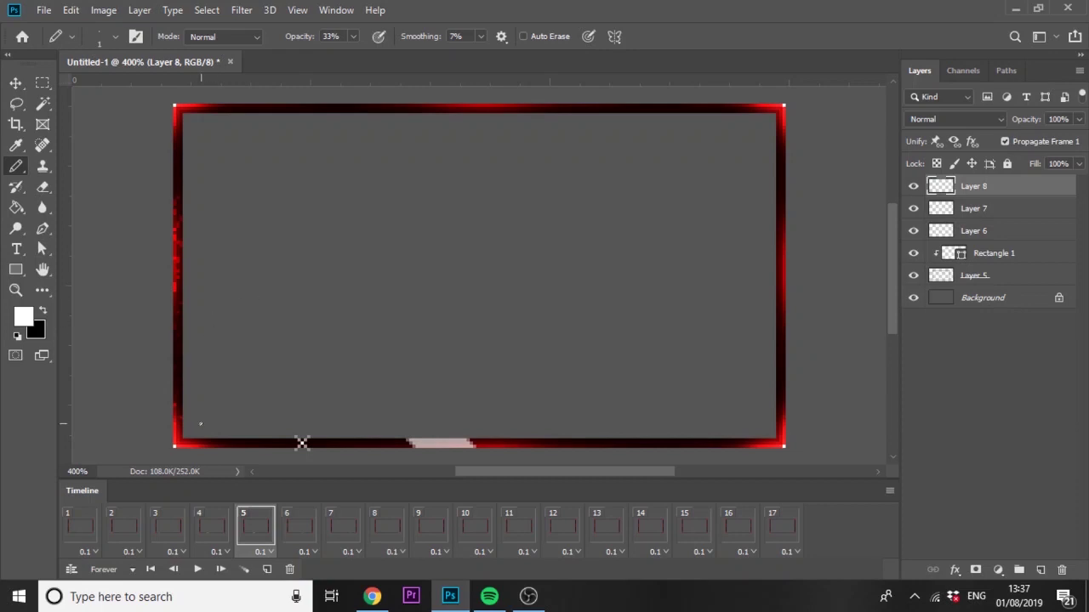
pyautogui.hotkey('ctrl', '-')
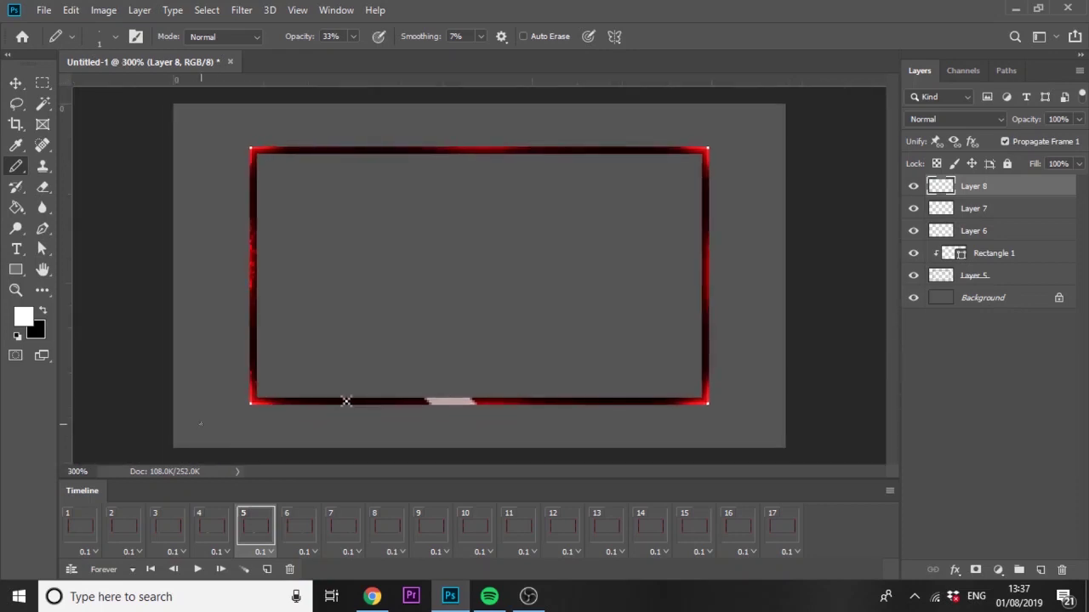